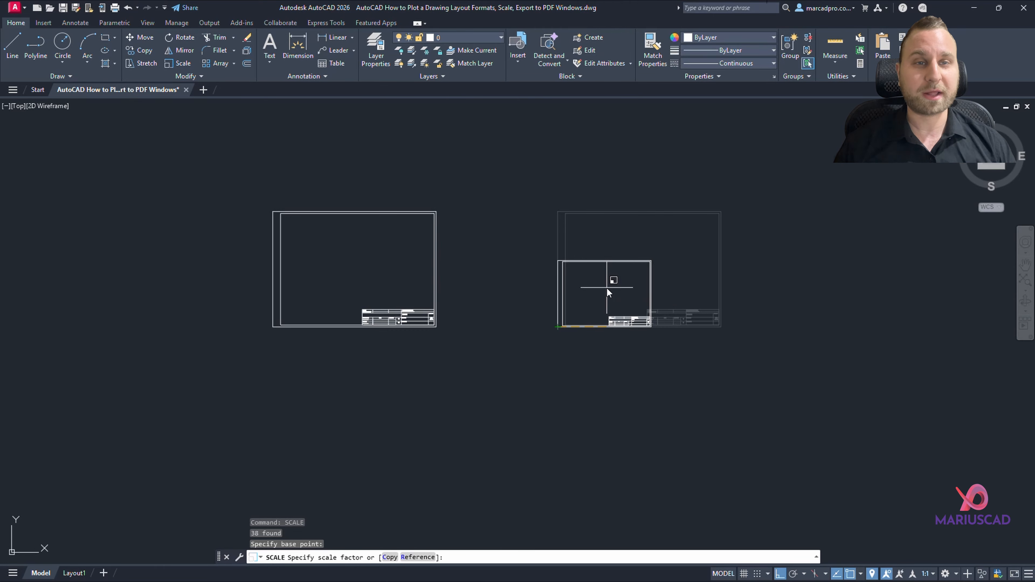
Step: Open the page setup of Layout1 and look through the paper sizes available for DWG To PDF.pc3
click(74, 573)
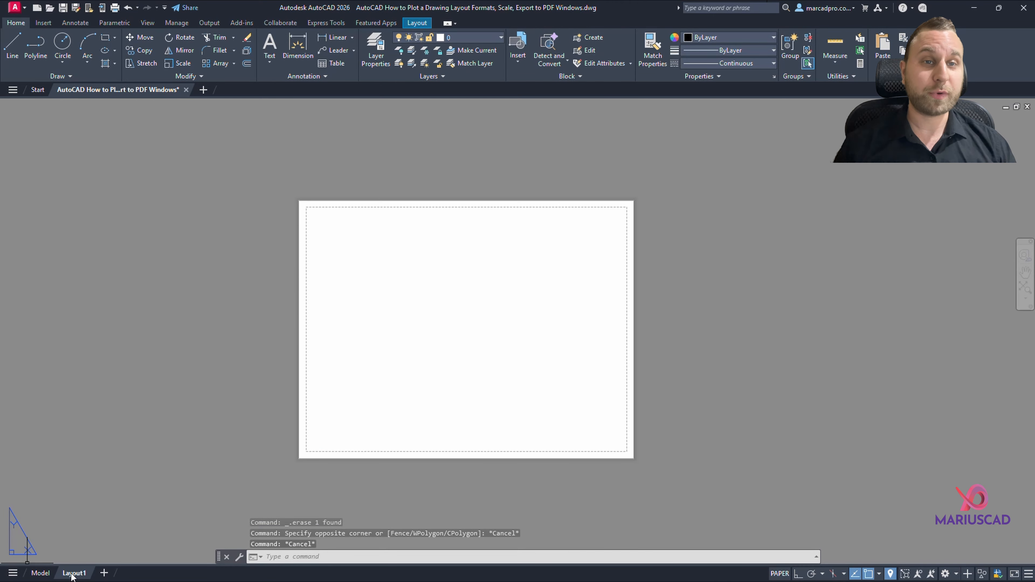
right_click(71, 575)
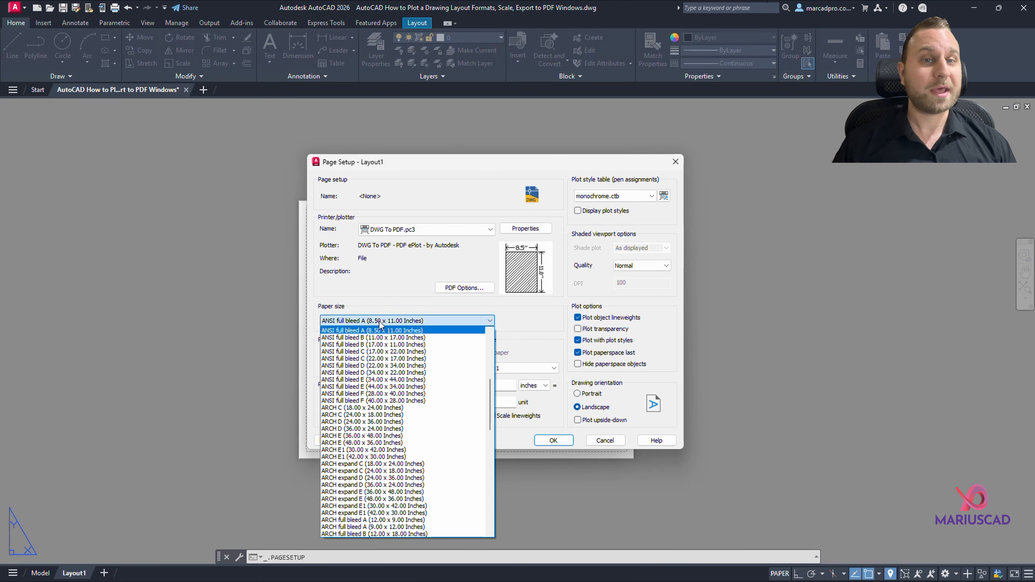
scroll(387, 420, down, 4)
scroll(387, 420, down, 3)
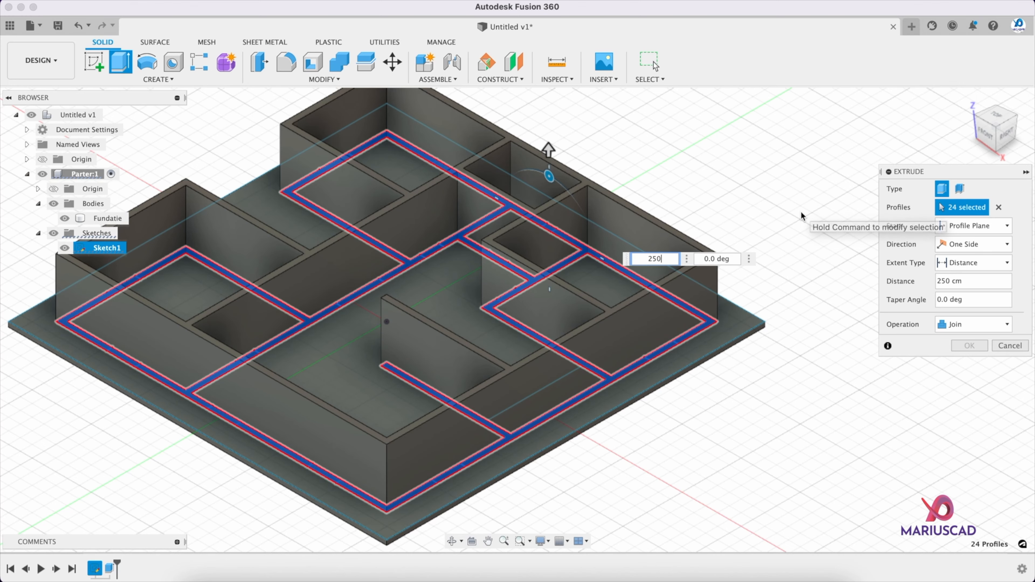
key(Return)
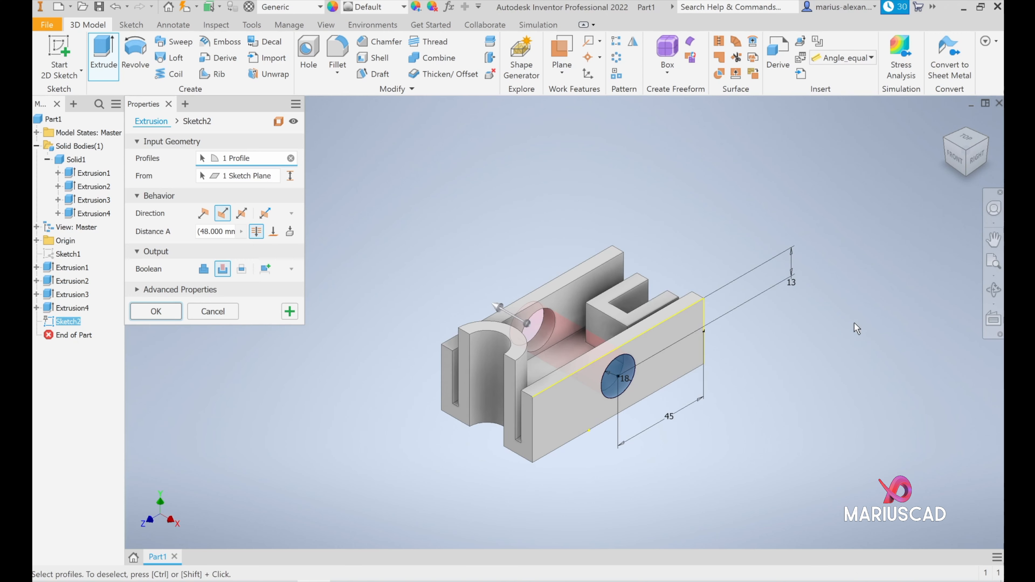
drag(799, 375, 849, 405)
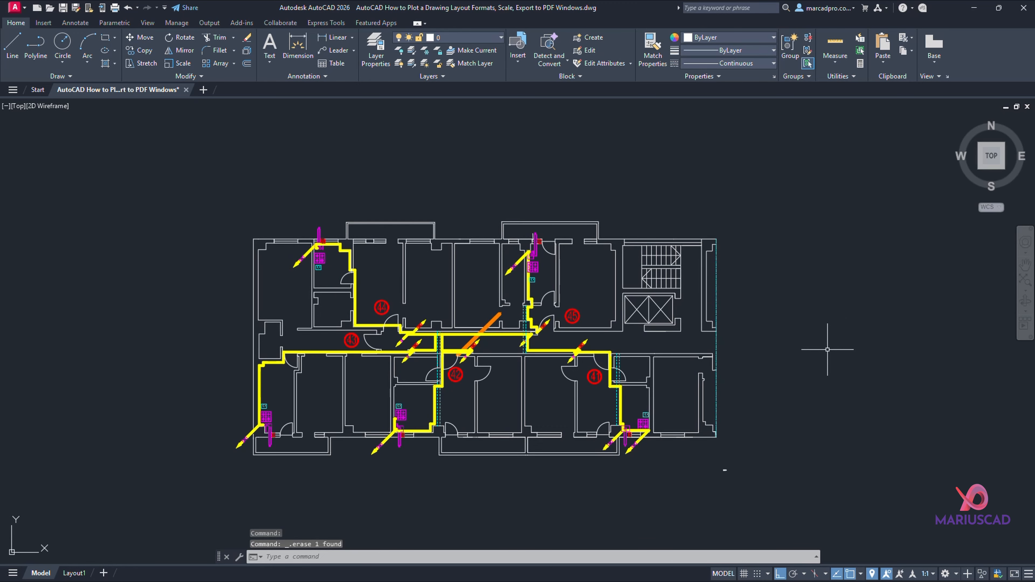
Step: Configure the drawing units with centimeters for inserted content and International for the lighting intensity
middle_drag(822, 378, 819, 354)
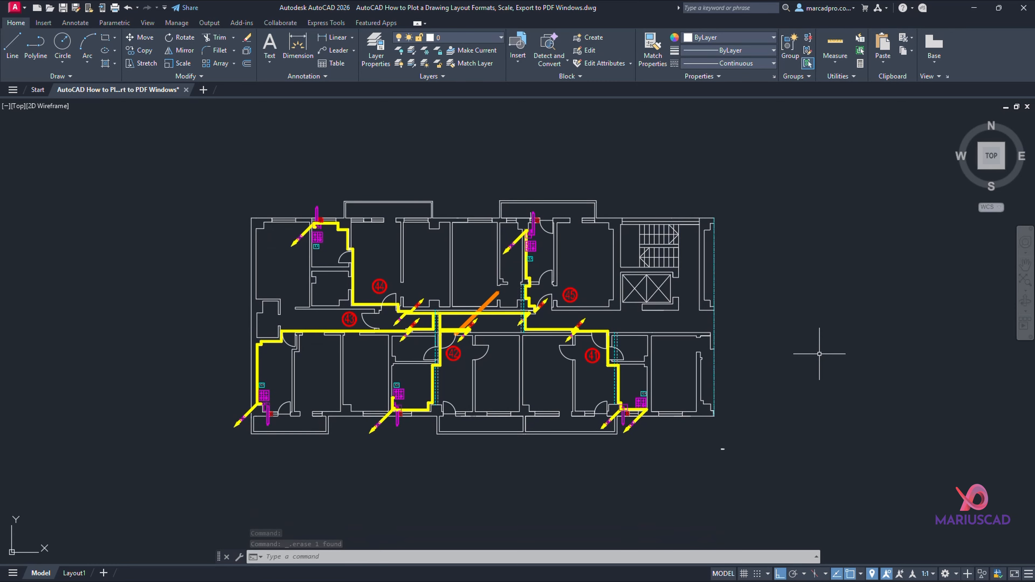
text(UNITS)
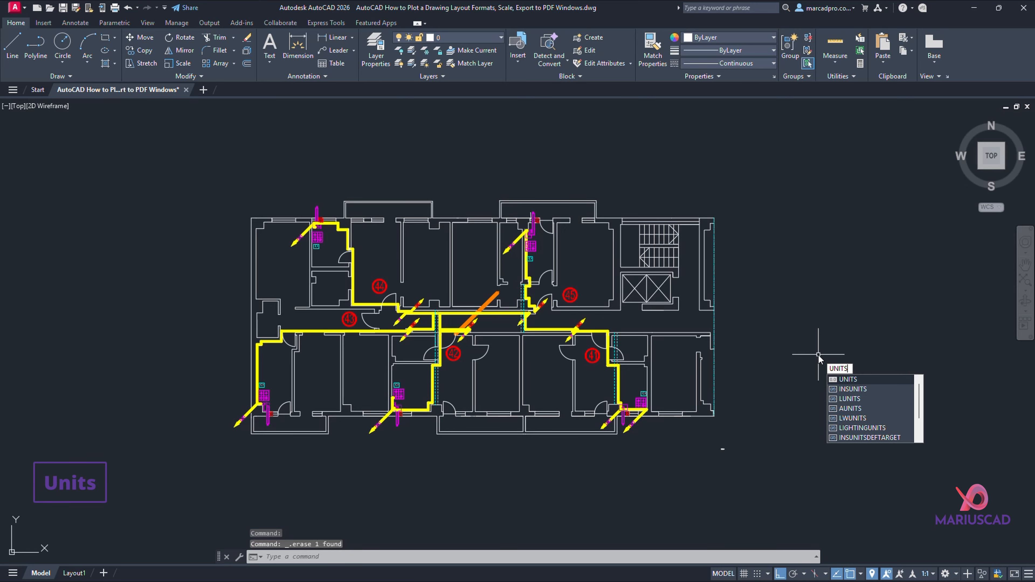
key(Return)
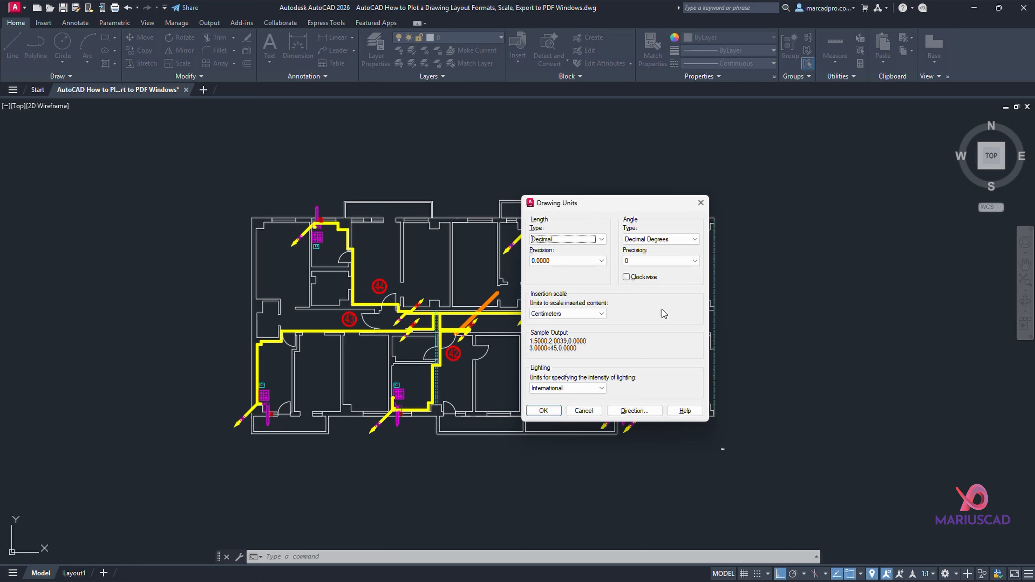
click(602, 313)
click(591, 363)
click(557, 390)
click(559, 400)
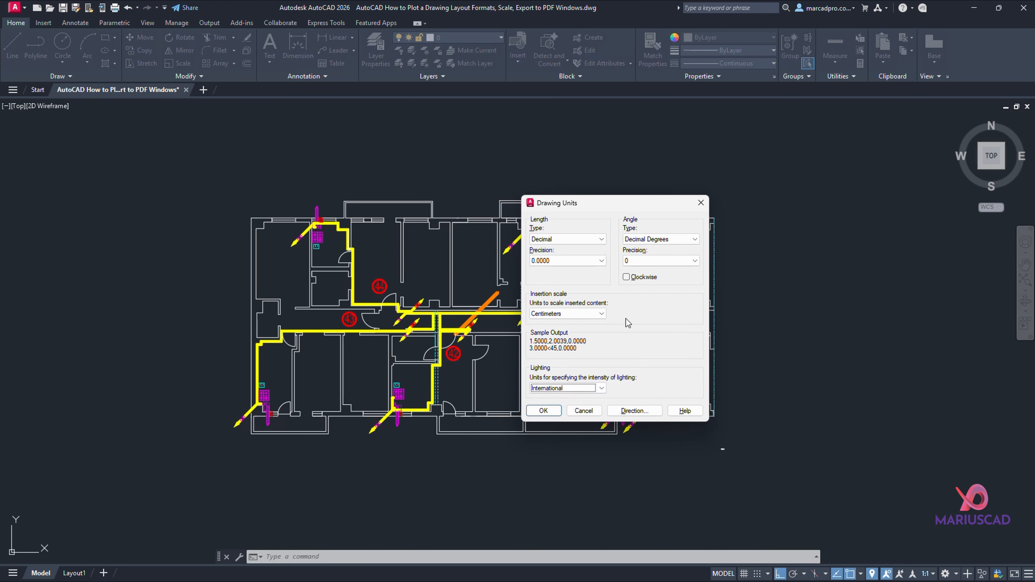
click(554, 411)
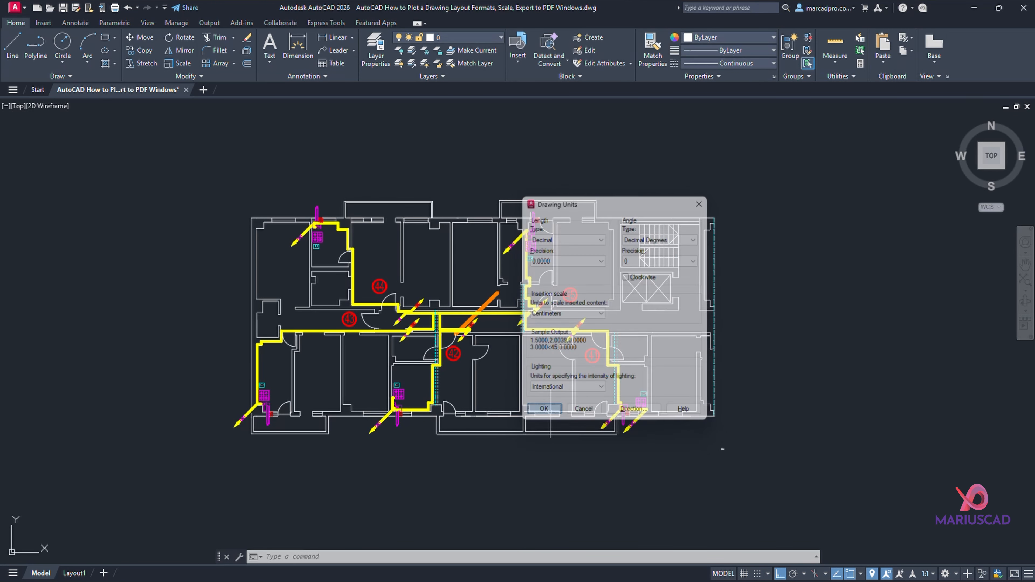
Step: Check in the drafting settings that object snap, object snap tracking and all the snap modes are enabled
middle_drag(739, 319, 708, 309)
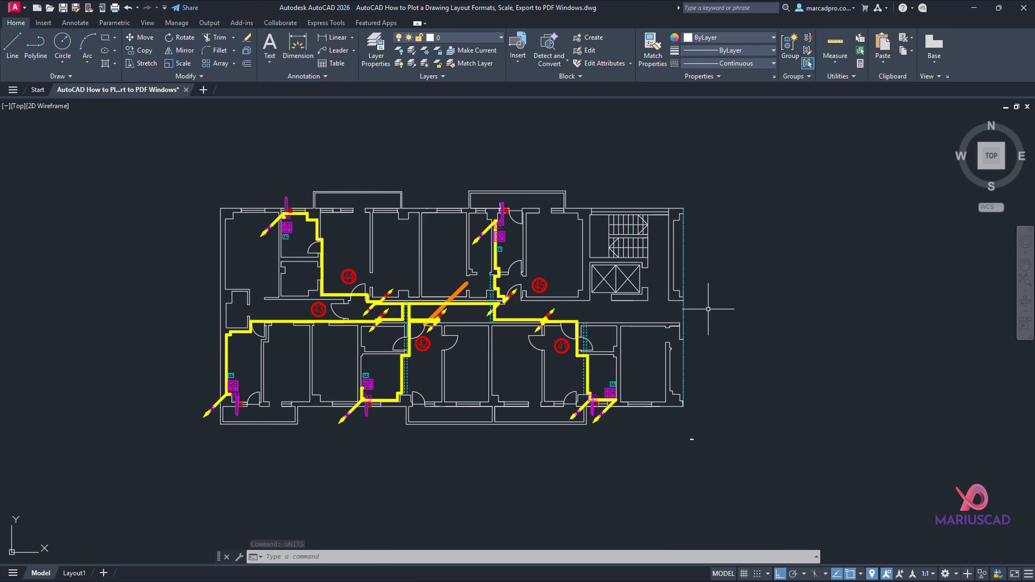
text(DS)
key(Return)
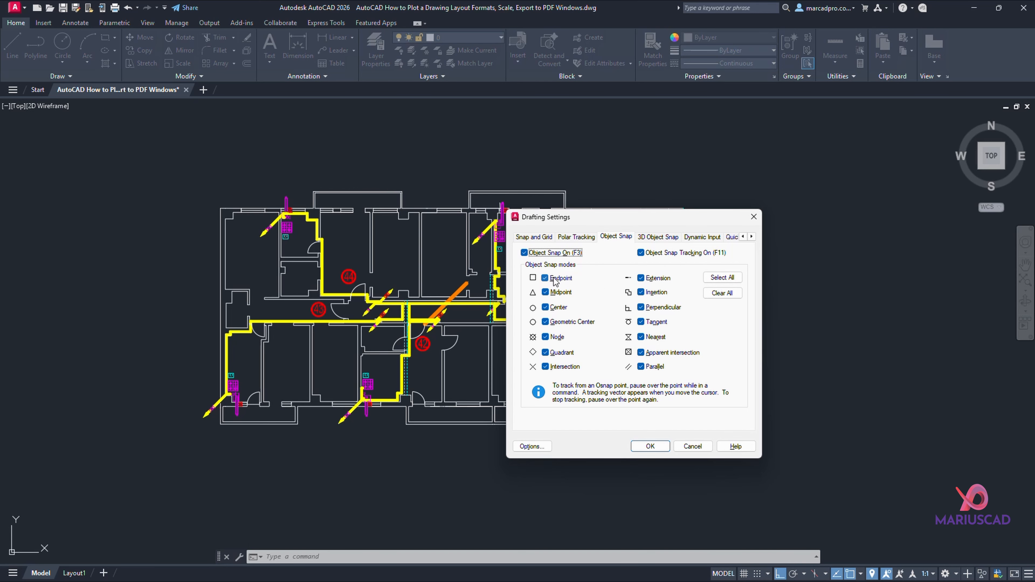
click(650, 448)
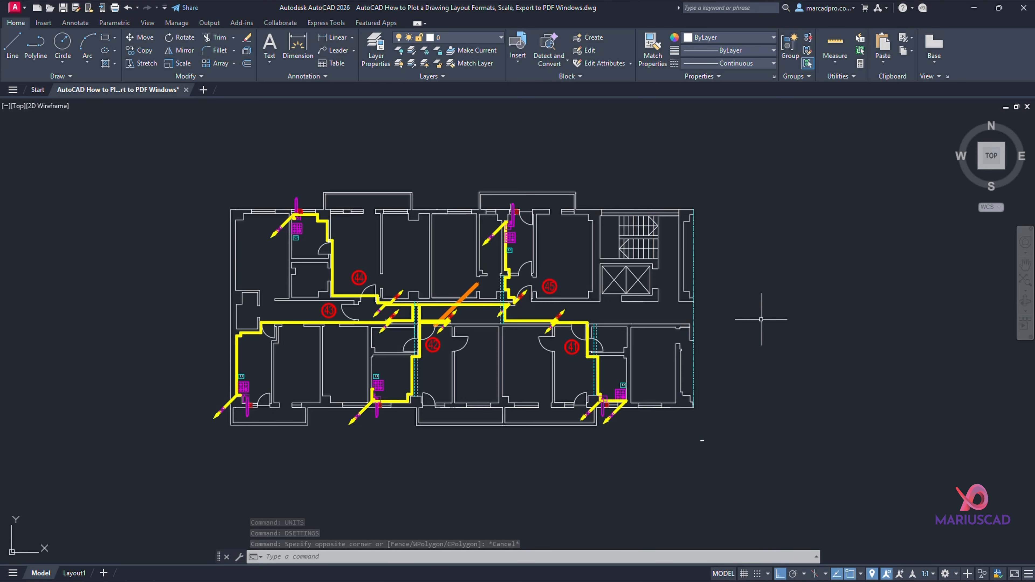
Step: Measure the entrance door opening of apartment 44, starting from the wall corner beside the door
middle_drag(769, 316, 812, 303)
scroll(548, 301, up, 3)
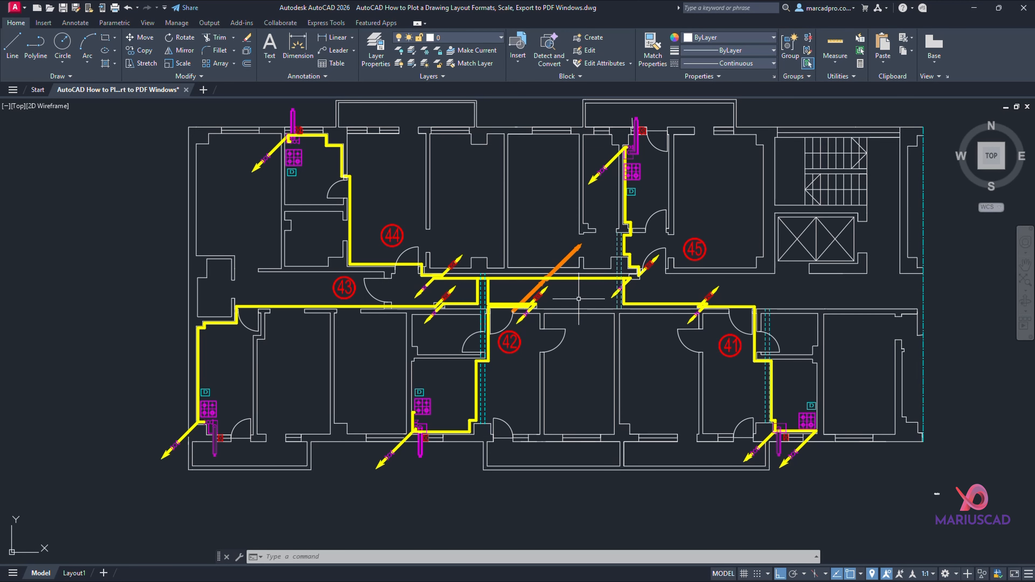
scroll(404, 283, up, 5)
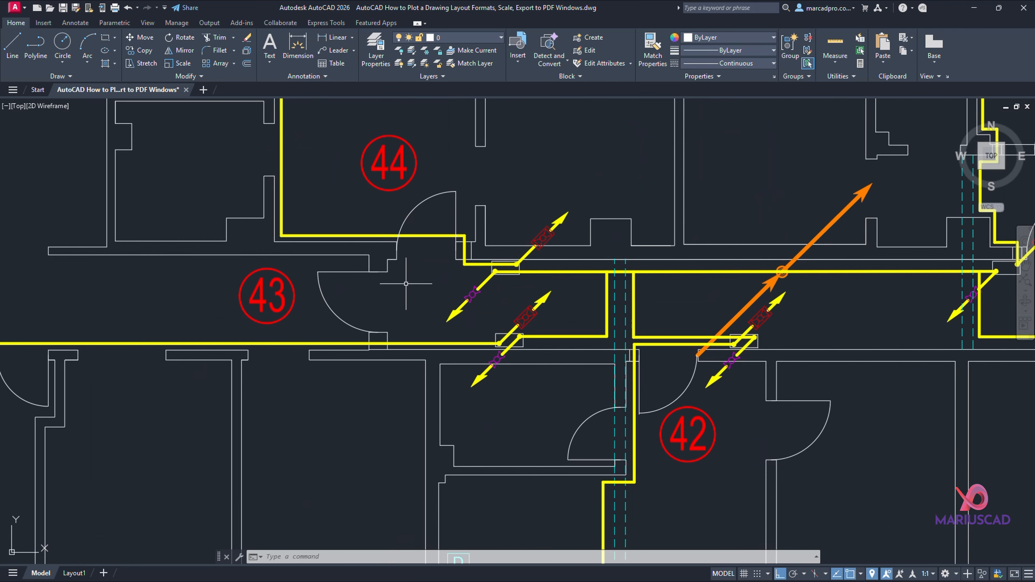
text(DIST)
key(Return)
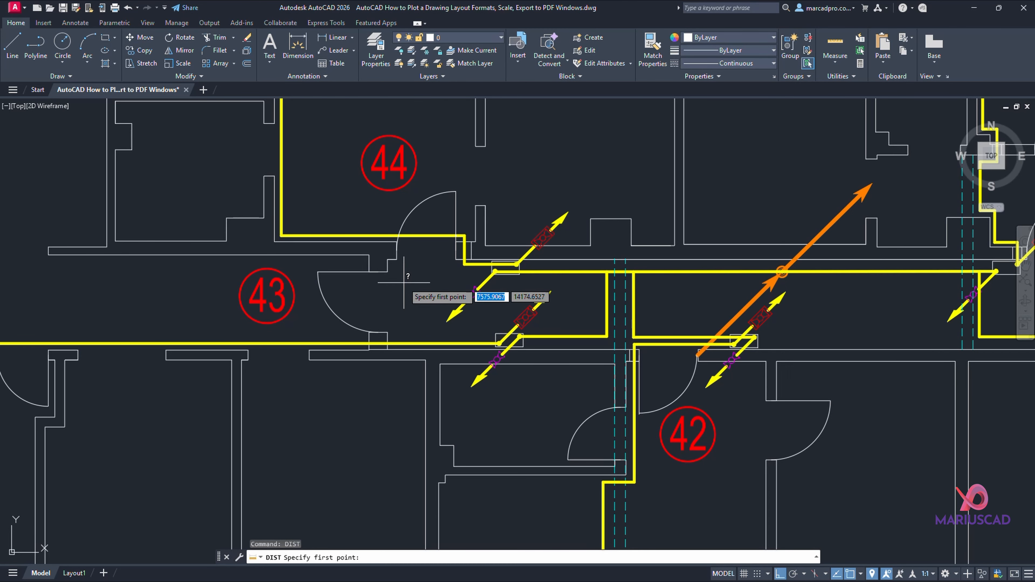
click(397, 259)
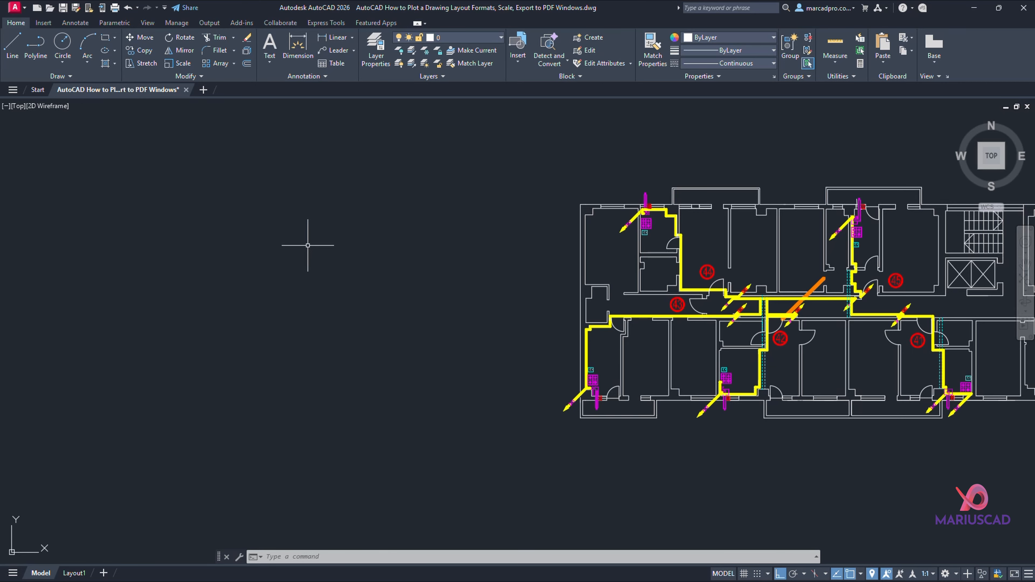
Step: Draw a 42 × 29.7 cm rectangle in the empty area beside the floor plan as the sheet outline
text(RECT)
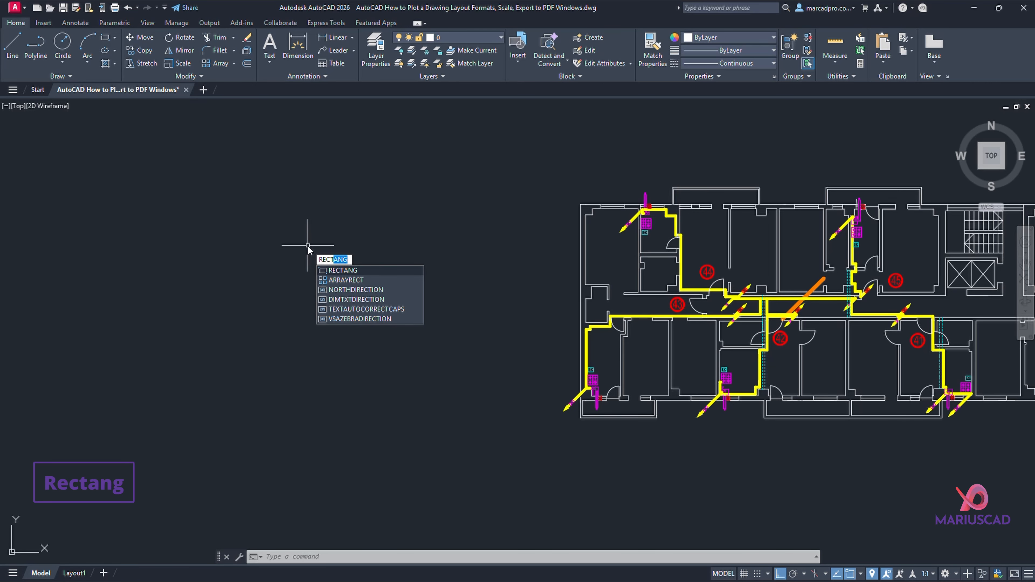
key(Return)
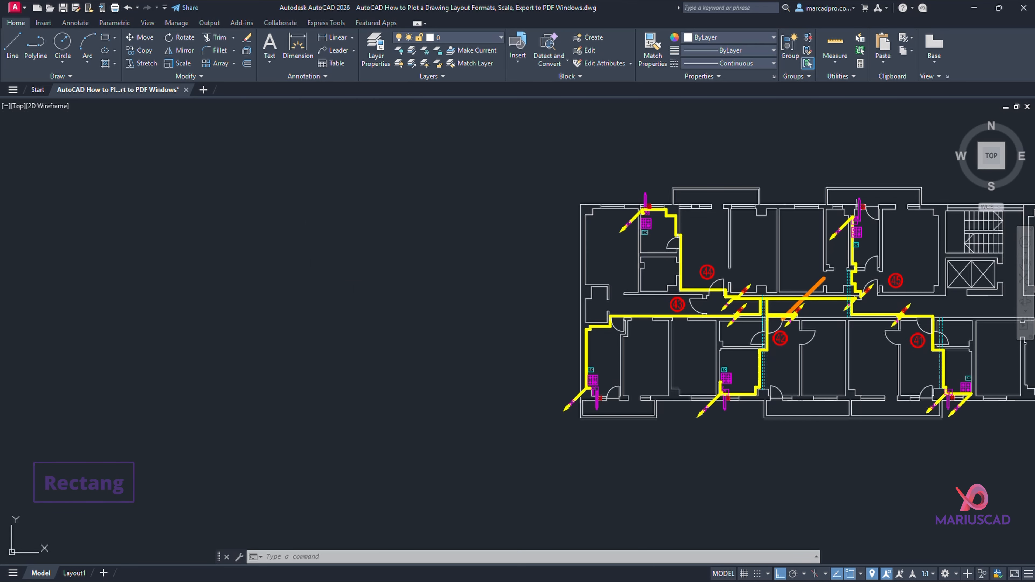
click(181, 178)
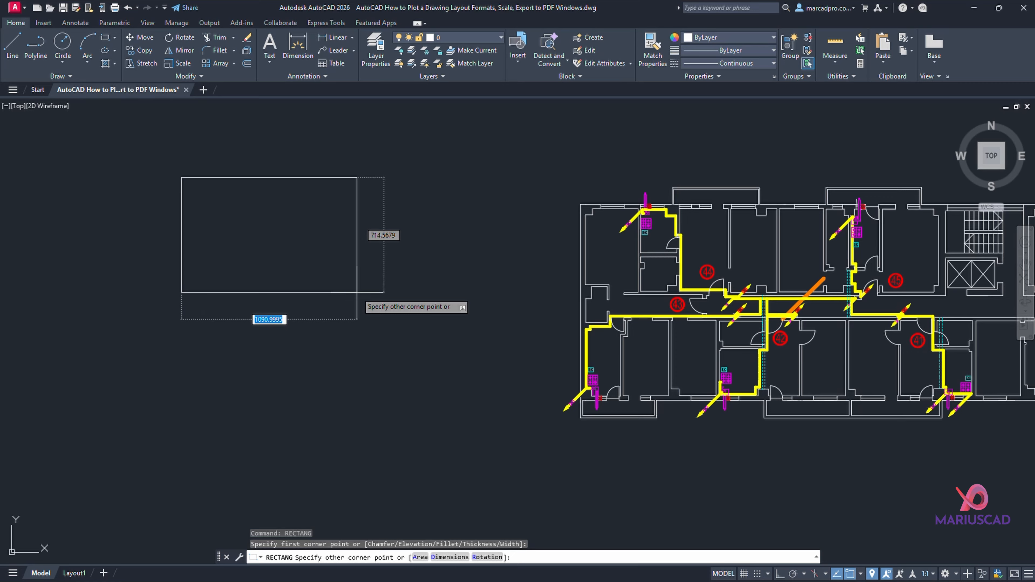
text(42)
key(Tab)
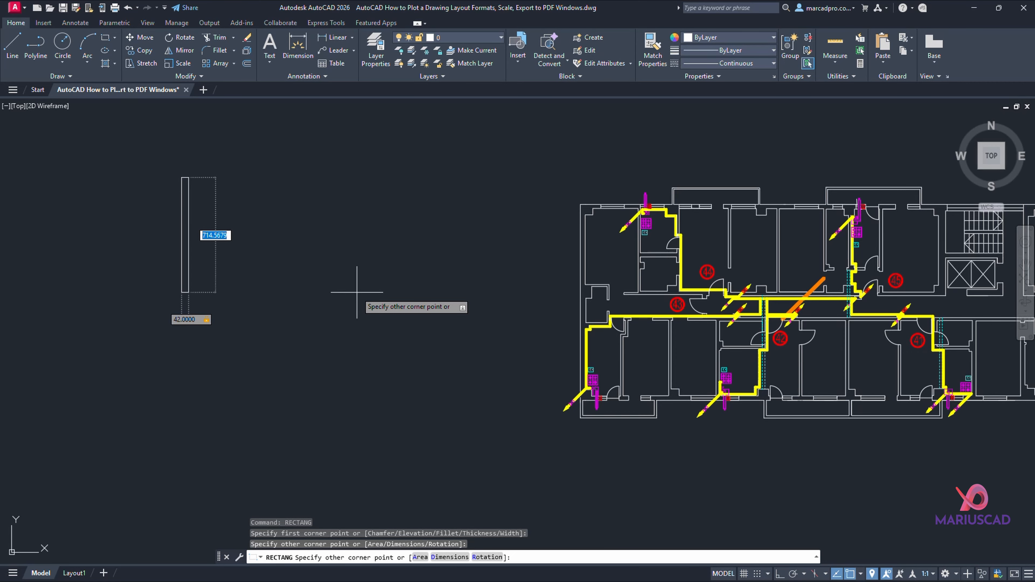
text(29.7)
key(Return)
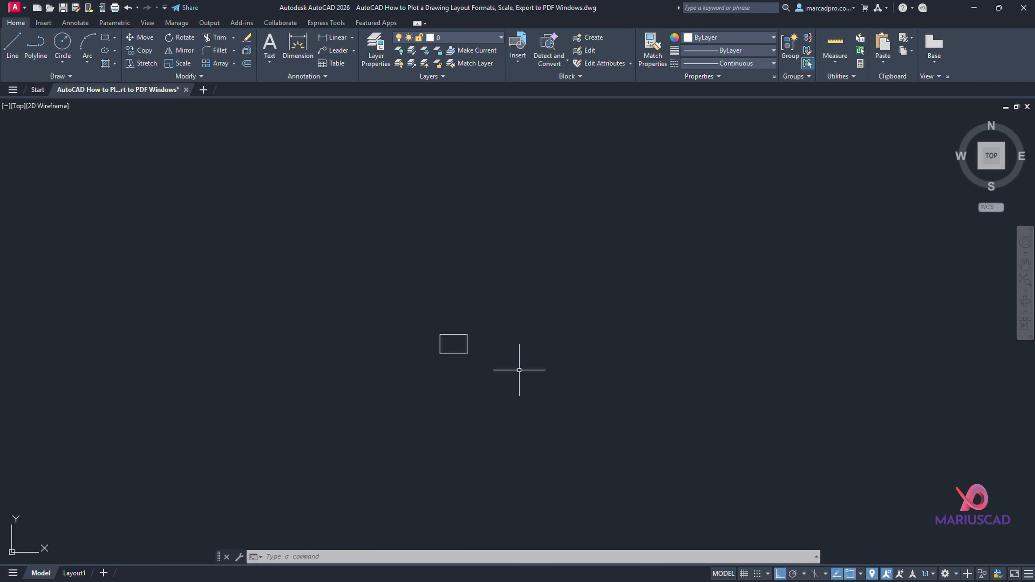
Step: Explode the 42 × 29.7 cm sheet rectangle into separate lines
scroll(451, 347, up, 7)
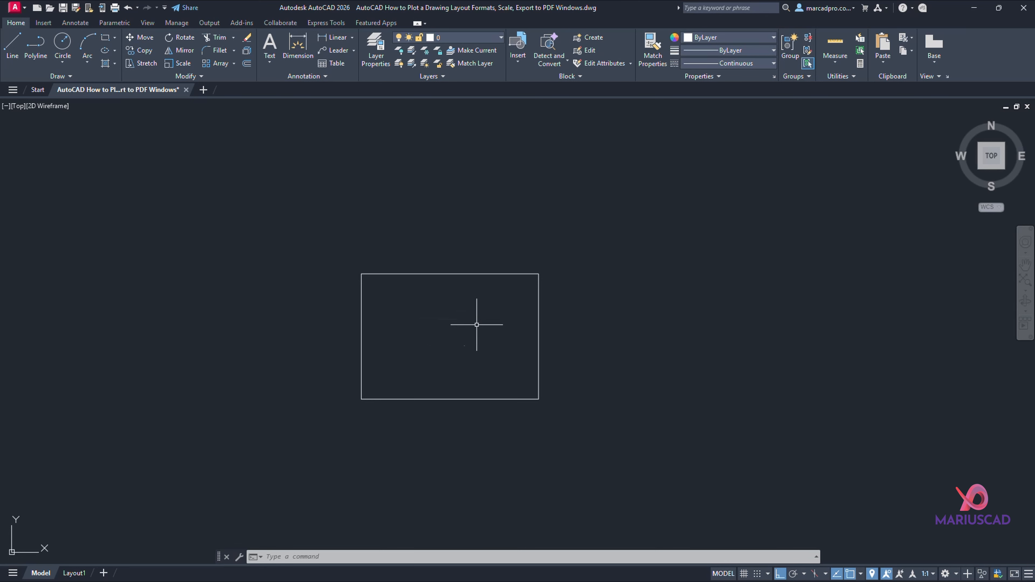
scroll(474, 340, down, 10)
scroll(475, 341, down, 7)
middle_drag(474, 341, 400, 309)
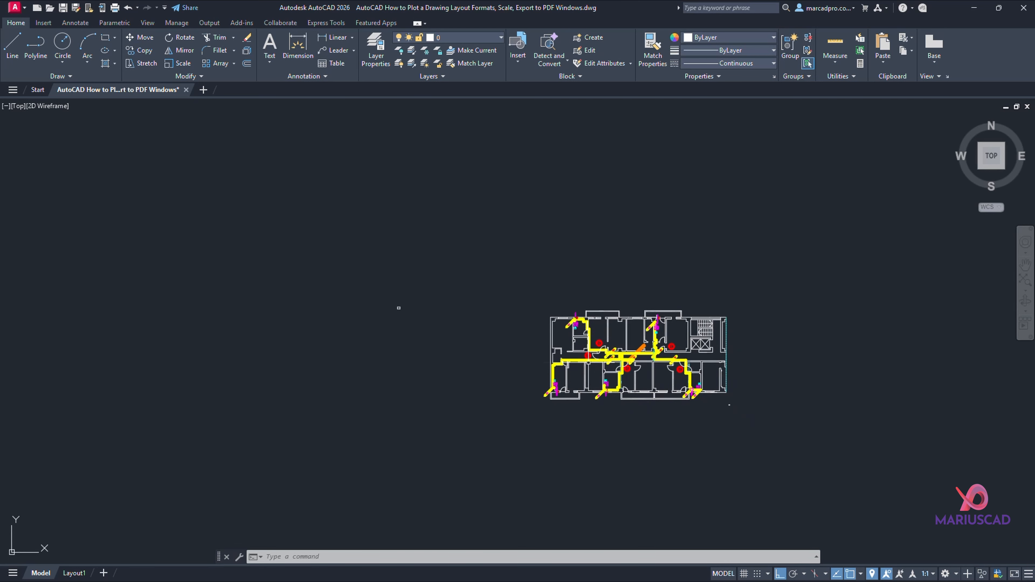
scroll(396, 312, up, 12)
scroll(368, 300, up, 10)
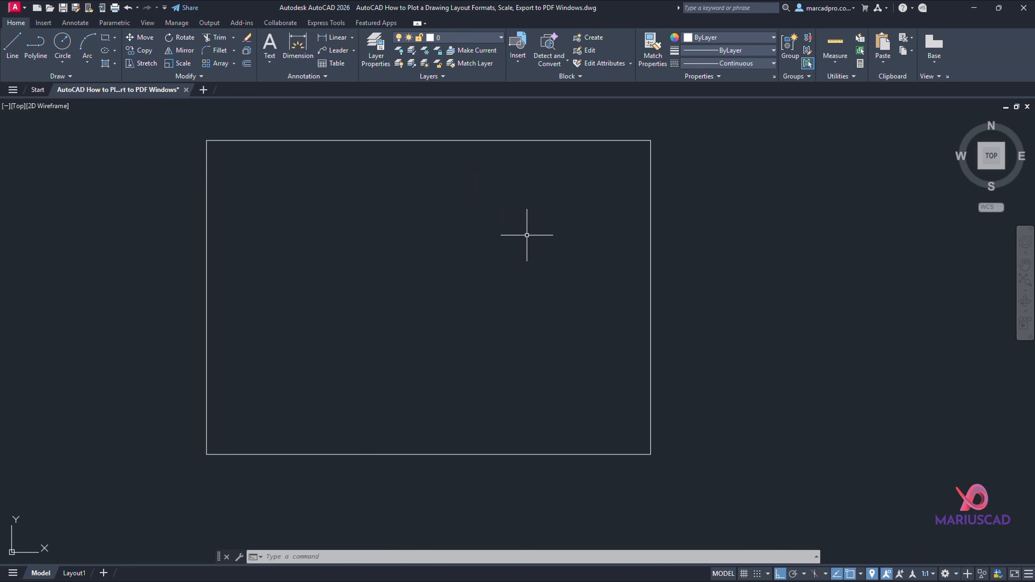
click(248, 236)
click(177, 213)
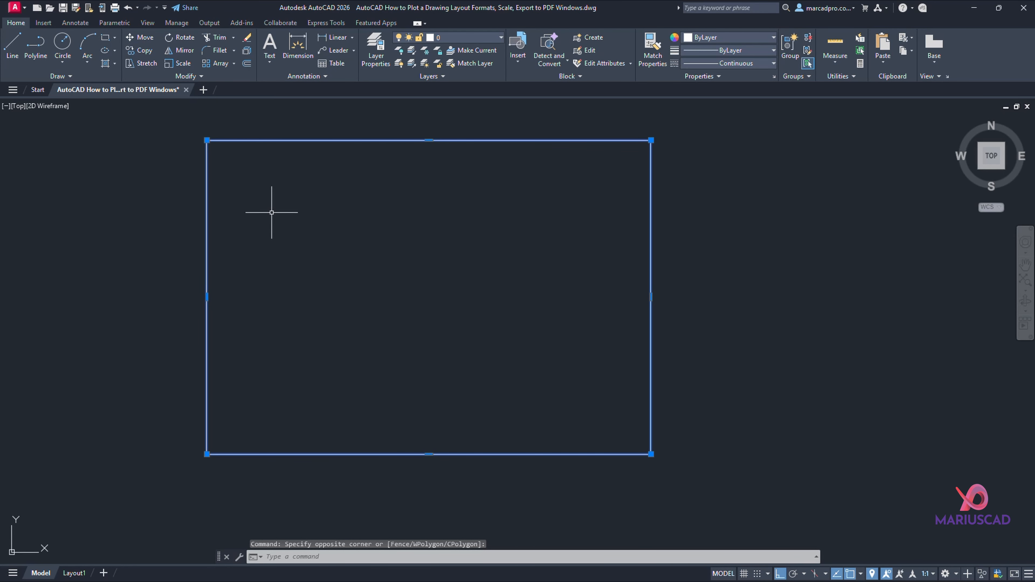
text(X)
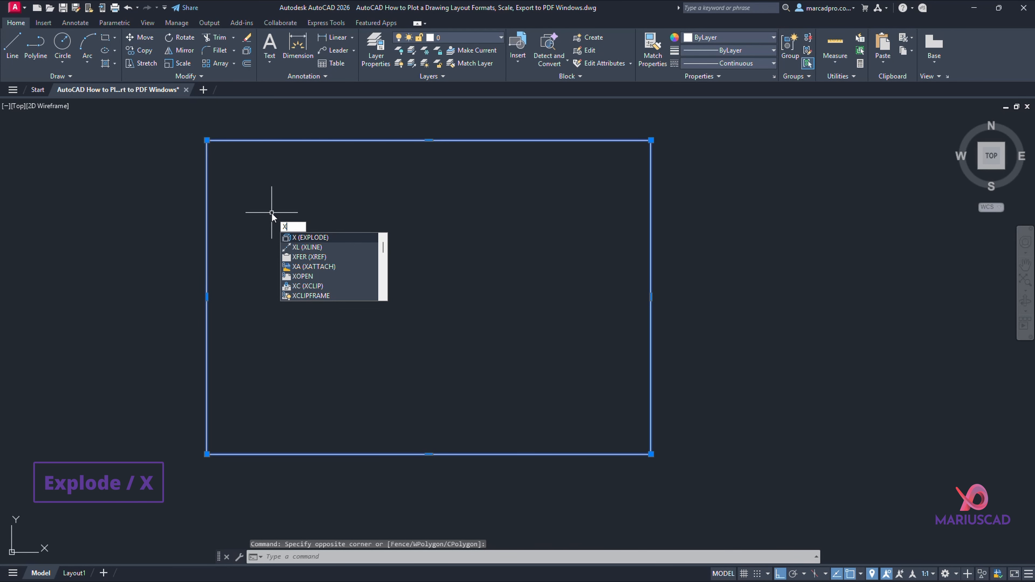
key(Return)
Step: Check that the sheet outline's left, top and right edges can be selected individually, and clear the selection
click(208, 200)
click(344, 139)
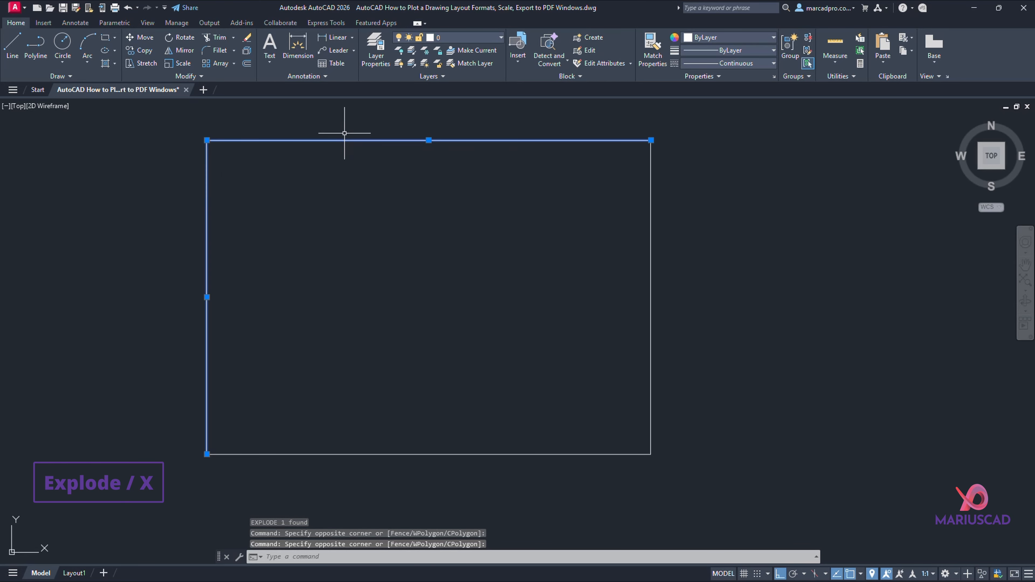
click(651, 277)
key(Escape)
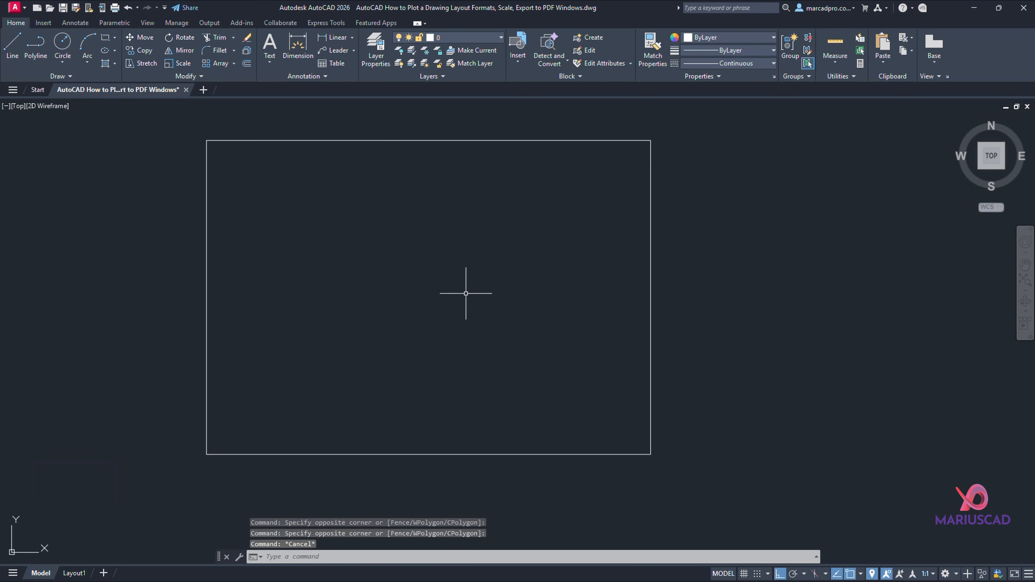
Step: Offset the left edge of the sheet outline 2 cm inward to form the binding margin
text(OFFSET)
key(Return)
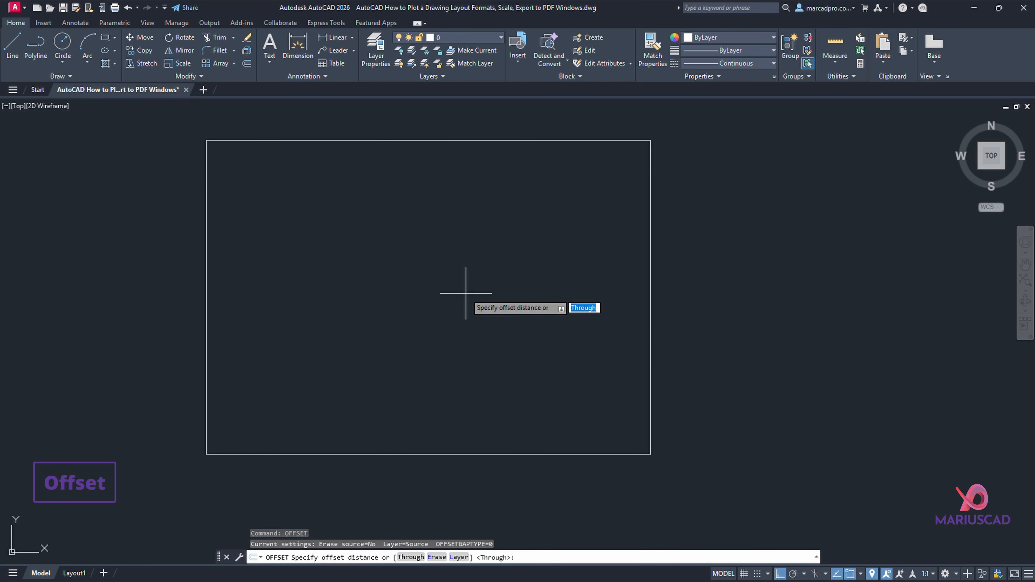
text(2)
key(Return)
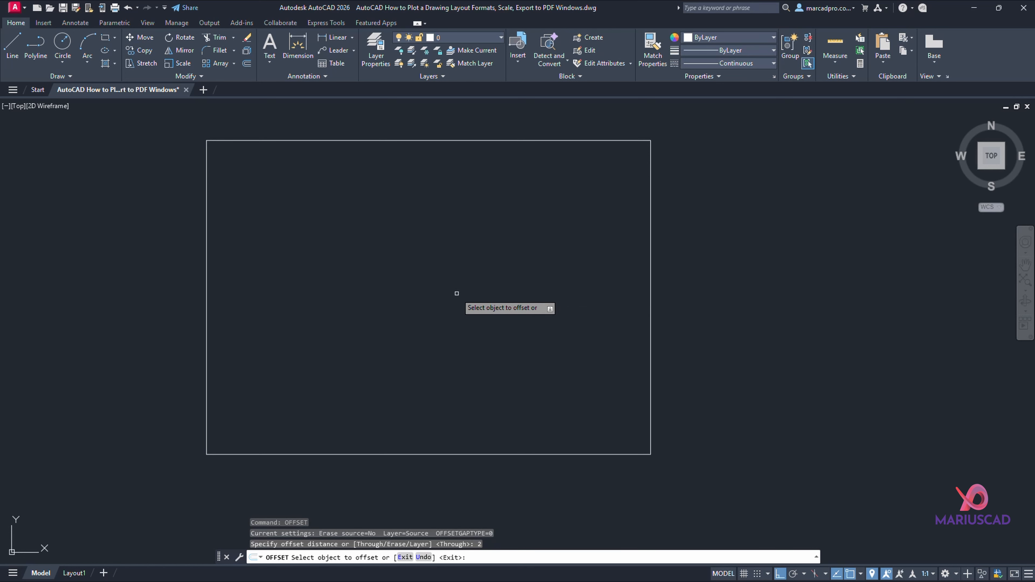
click(207, 270)
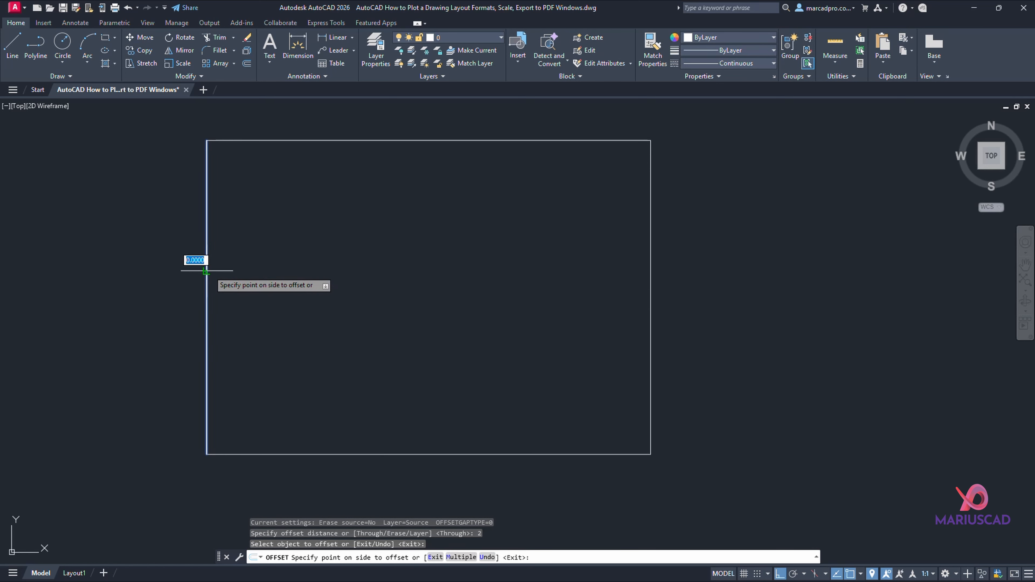
click(258, 262)
key(Escape)
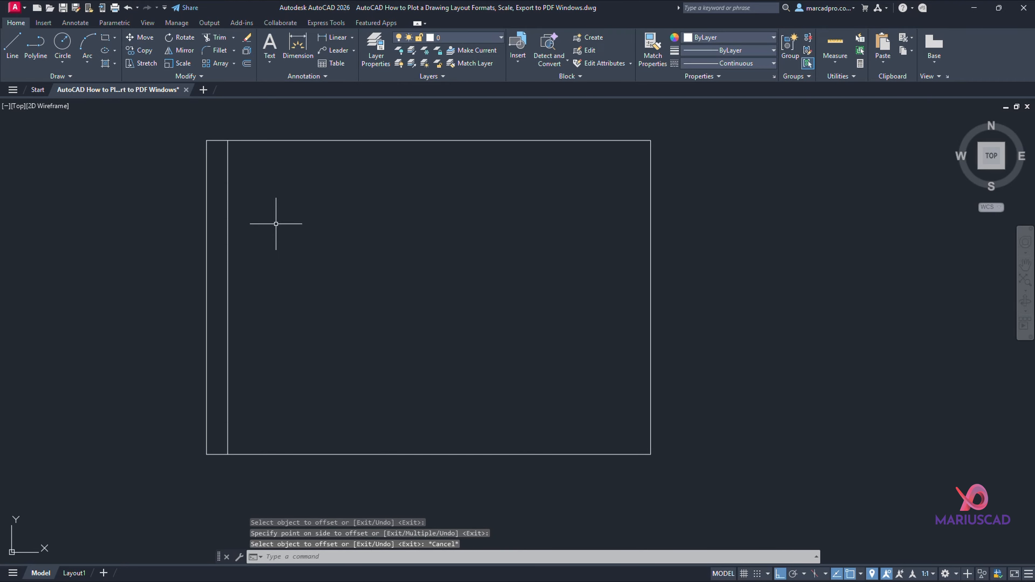
Step: Offset the sheet outline's top, right and bottom edges 0.5 cm inward to form the remaining margins
text(off)
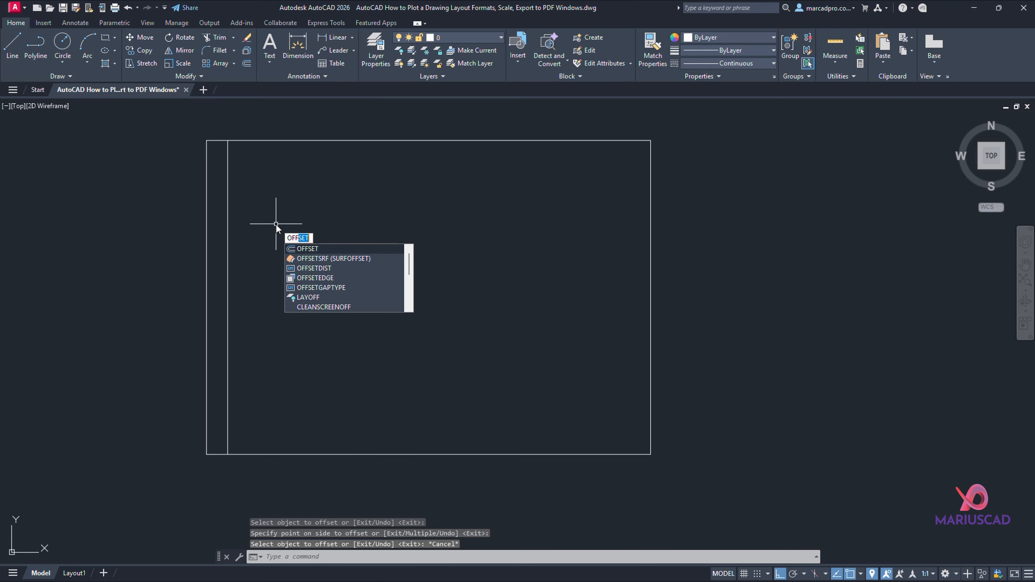
key(Return)
text(0.5)
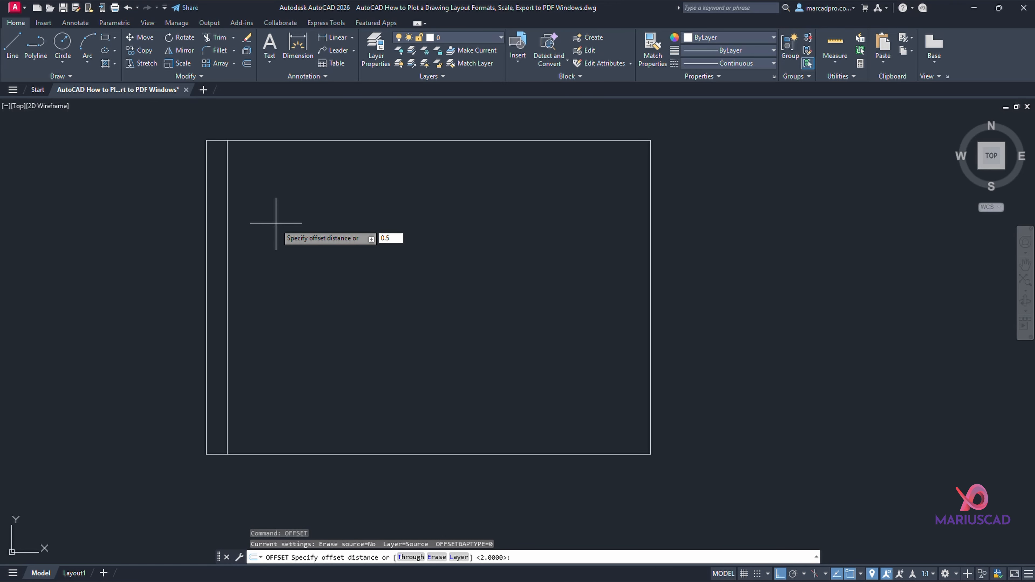
key(Return)
click(408, 142)
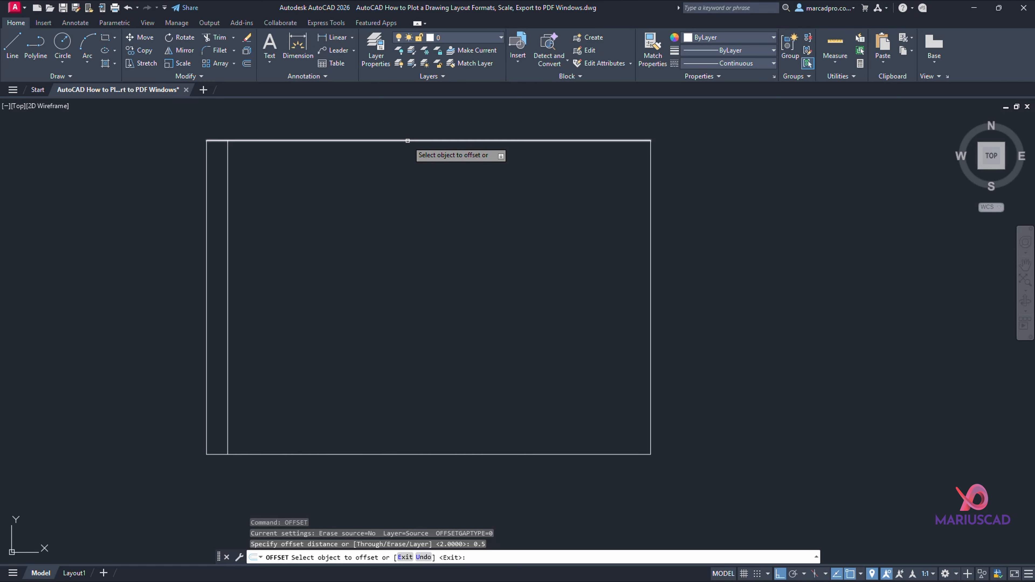
click(411, 173)
click(651, 189)
click(636, 189)
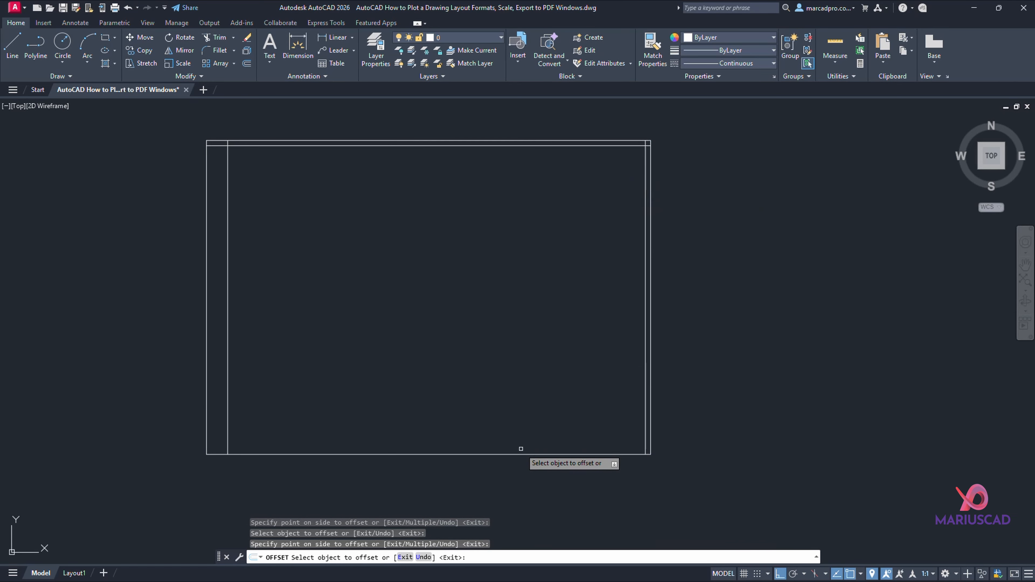
click(522, 454)
click(433, 442)
middle_drag(408, 424, 464, 390)
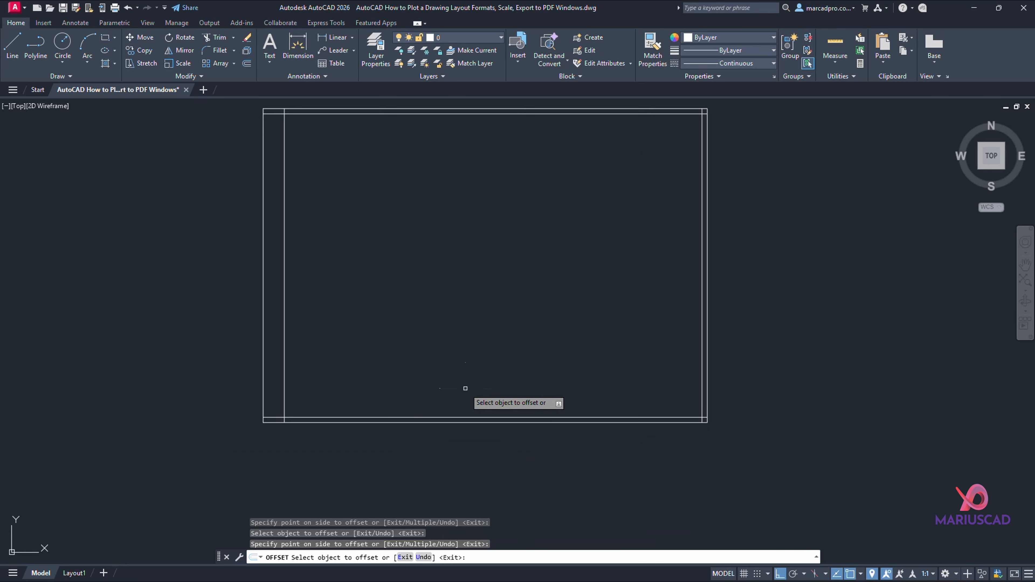
key(Escape)
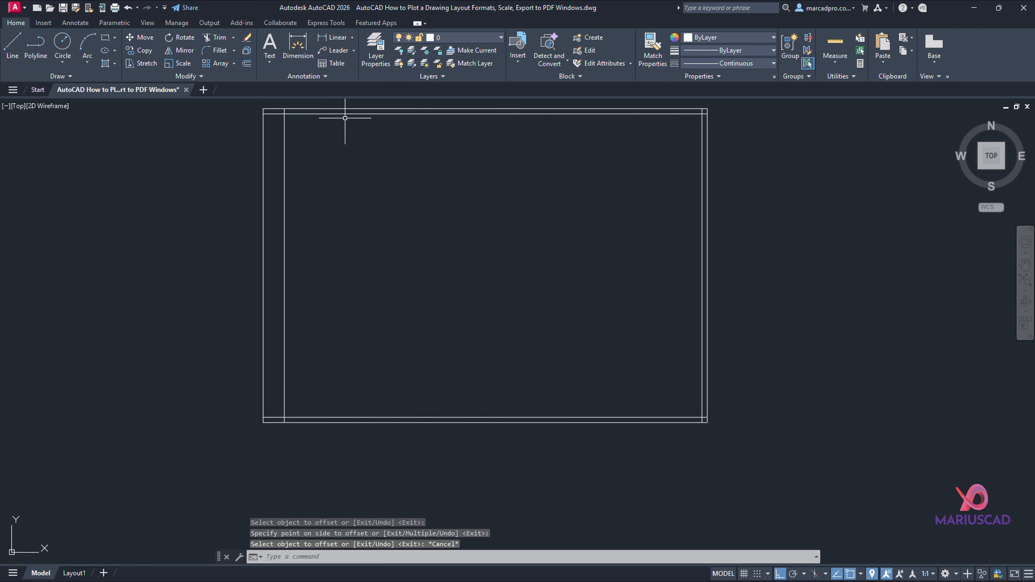
Step: Fillet the margin frame's lower-left corner with radius 0 so its two lines meet cleanly
text(fil)
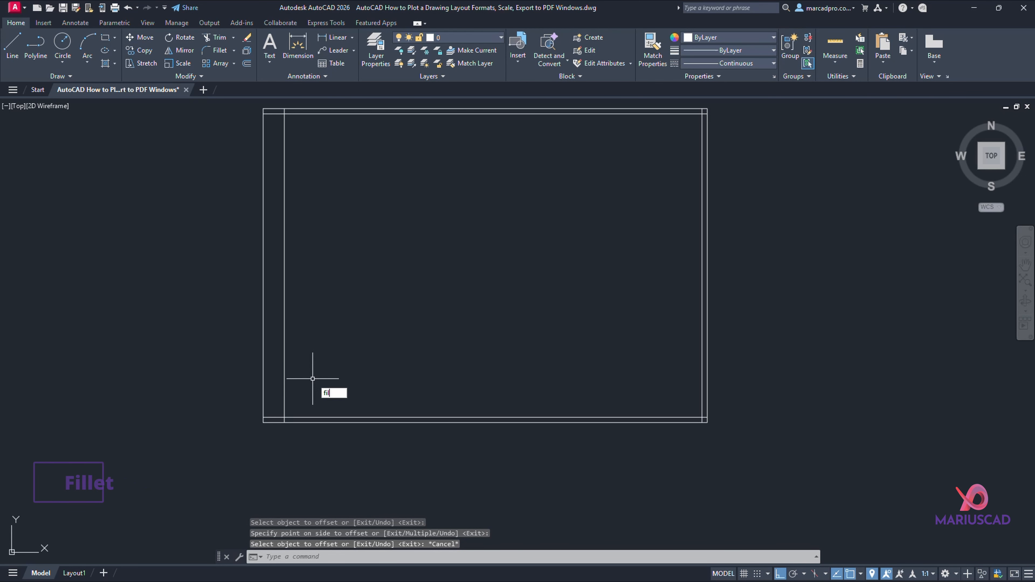
text(let)
key(Return)
text(r)
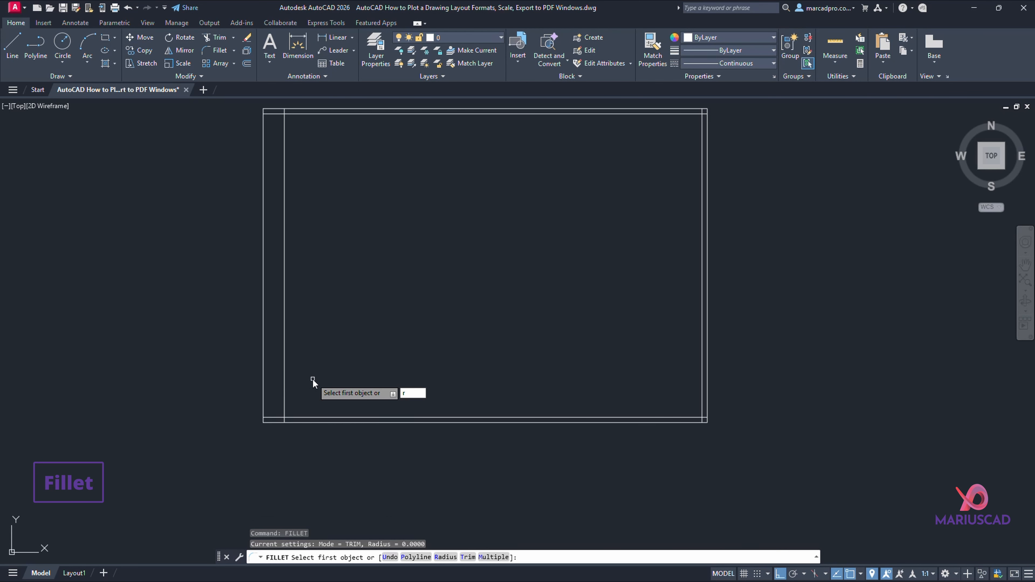
click(446, 557)
text(0)
key(Return)
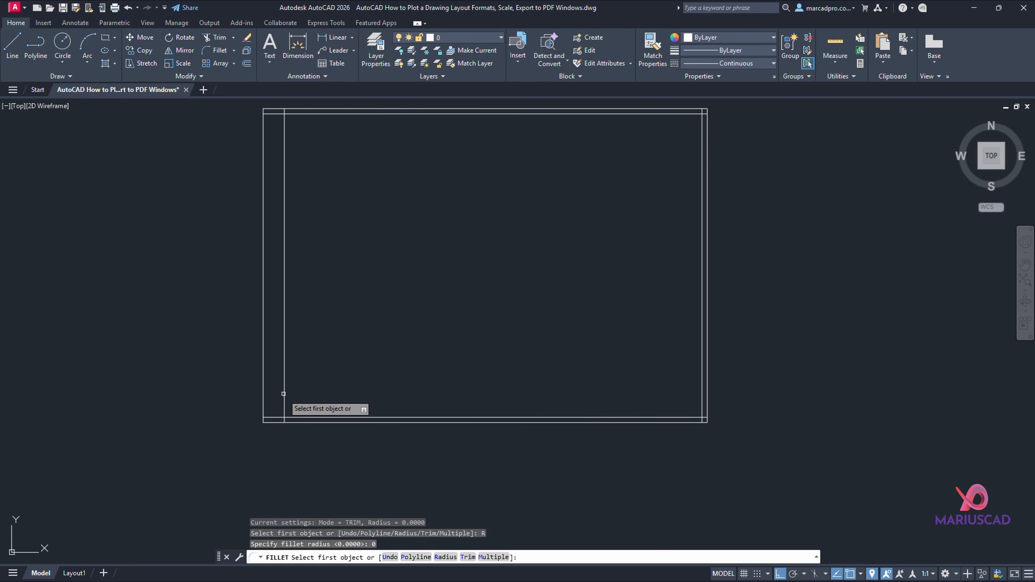
click(284, 402)
click(296, 418)
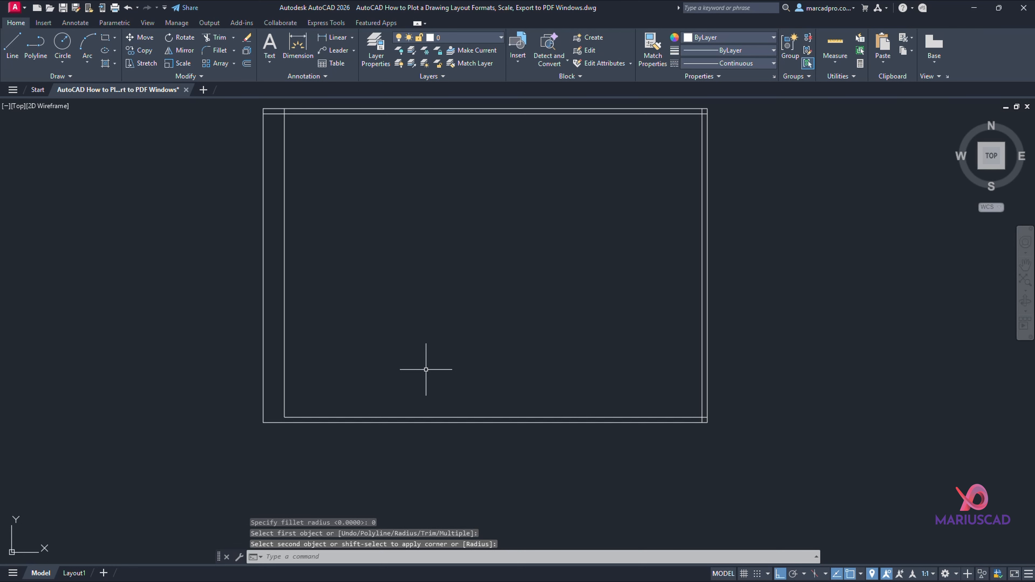
Step: Fillet the margin frame's other three corners in one multiple Fillet with radius 0
text(f)
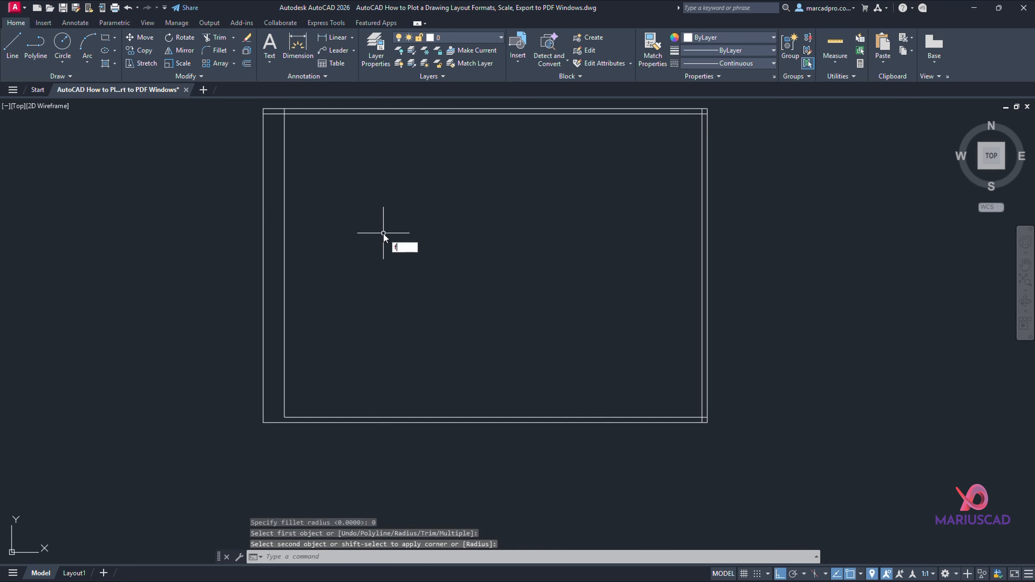
text(ILLET)
key(Return)
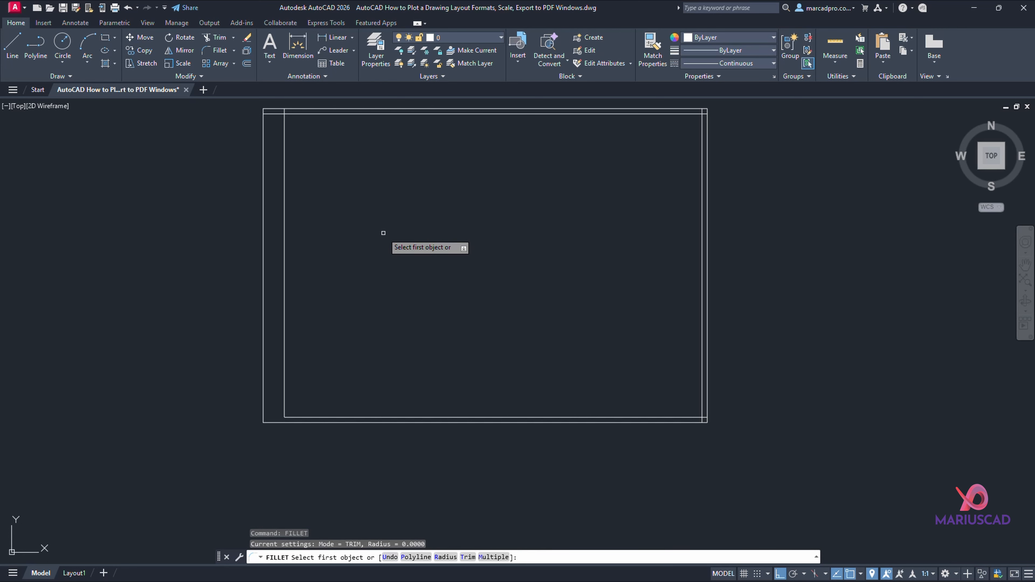
click(494, 557)
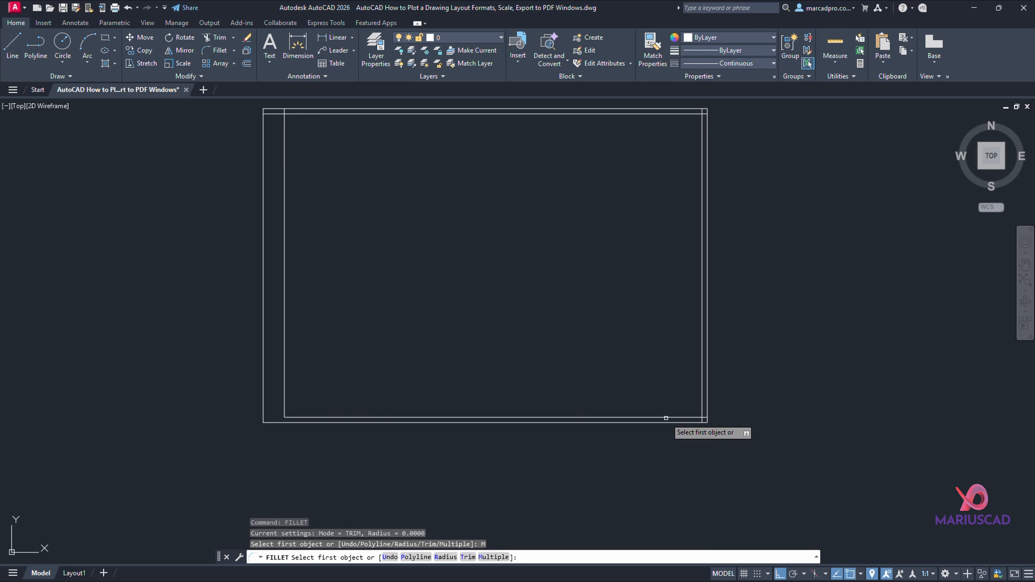
click(668, 418)
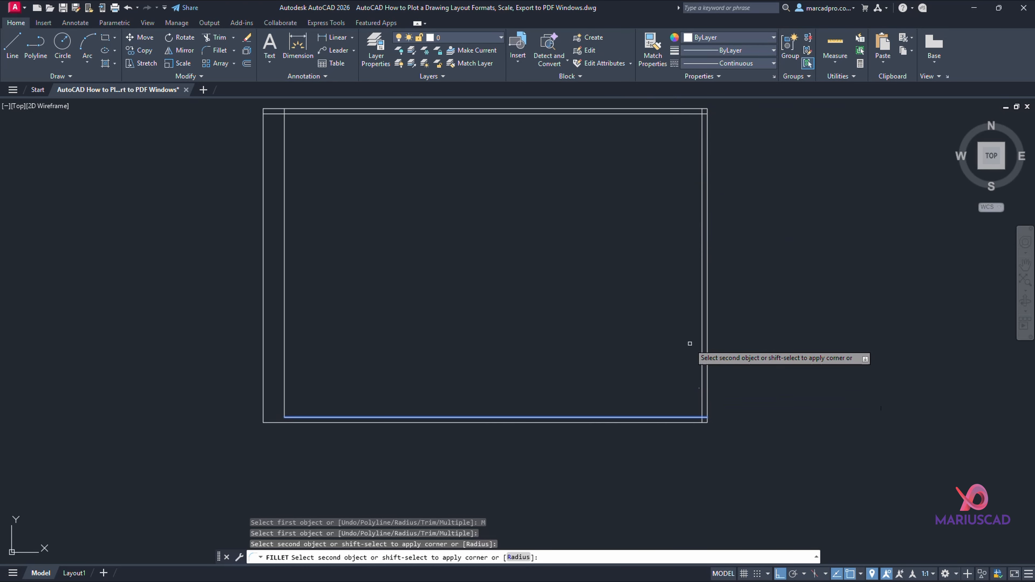
click(703, 397)
click(694, 115)
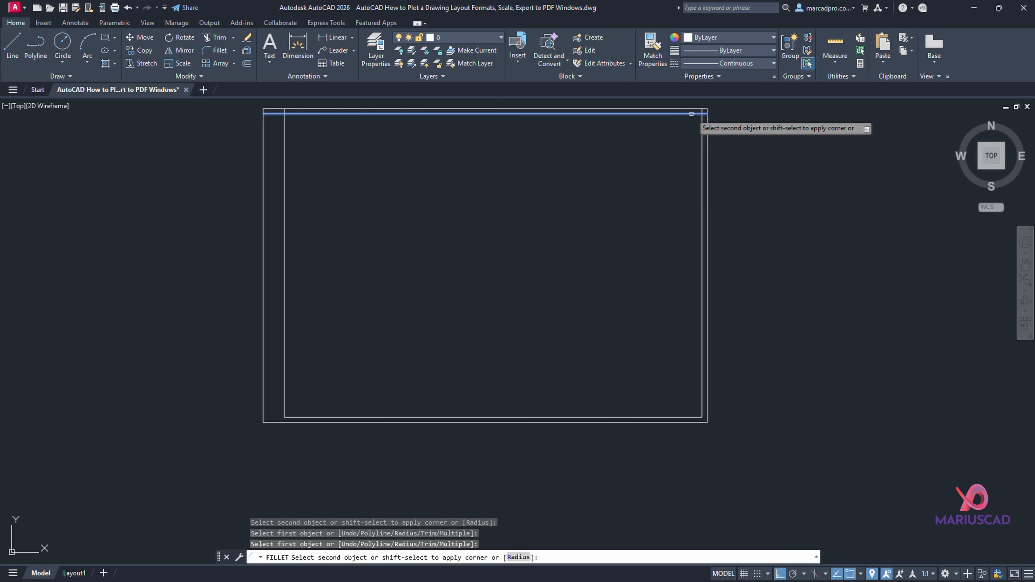
click(702, 135)
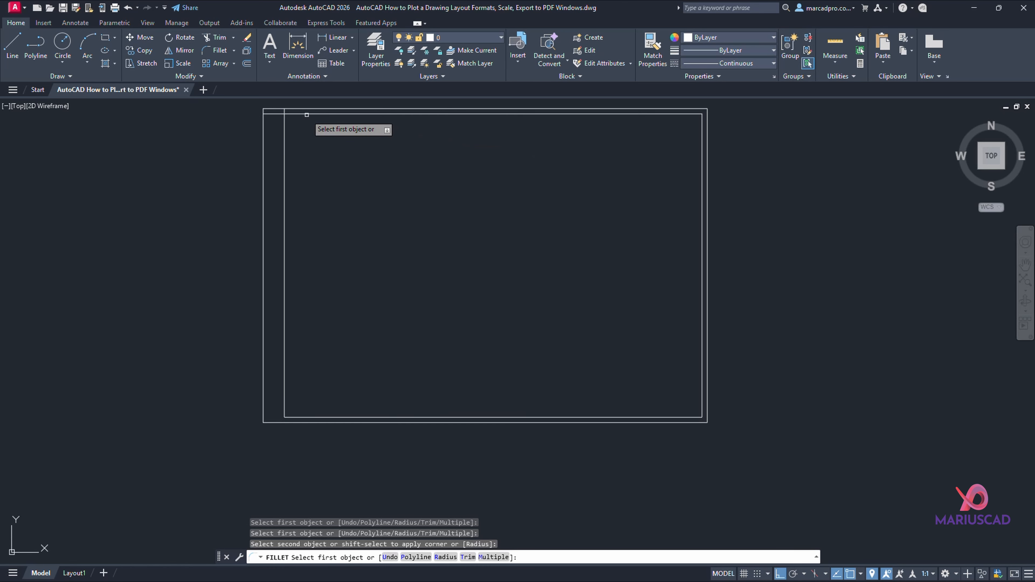
click(307, 114)
click(285, 132)
key(Escape)
middle_drag(360, 205, 388, 236)
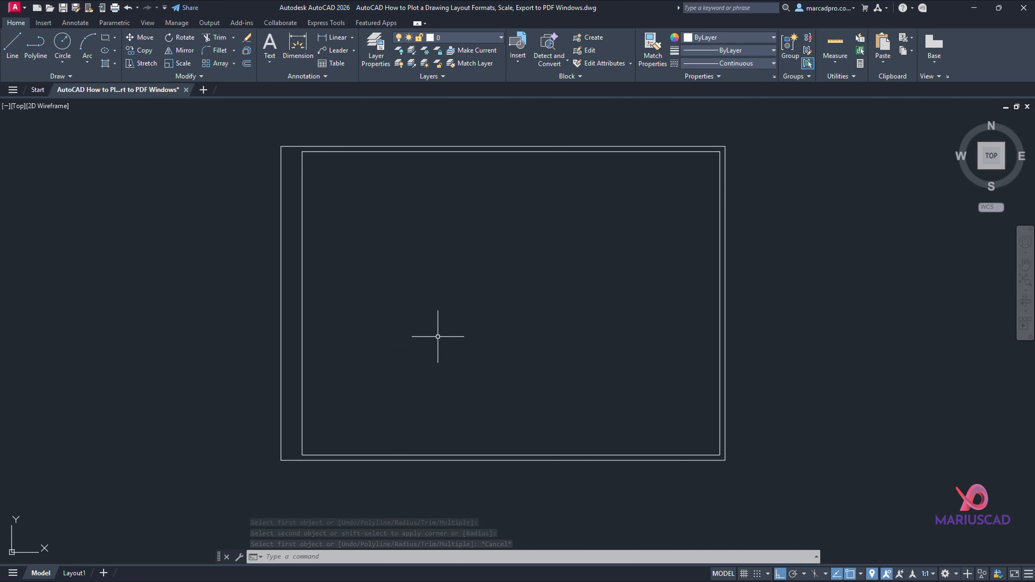
Step: Convert the complete sheet outline and margin frame into a block named A3
scroll(438, 337, down, 2)
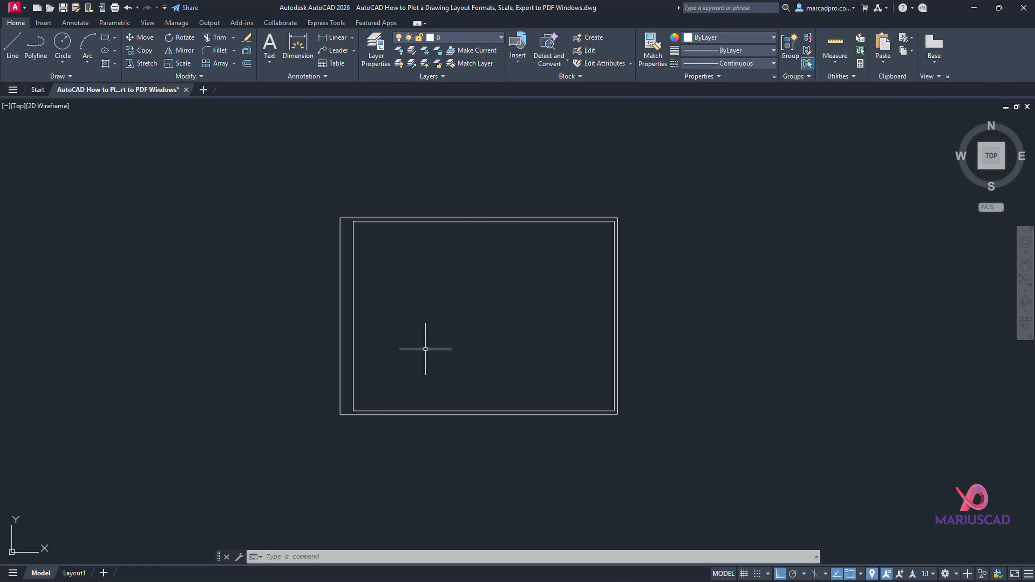
click(292, 192)
click(670, 454)
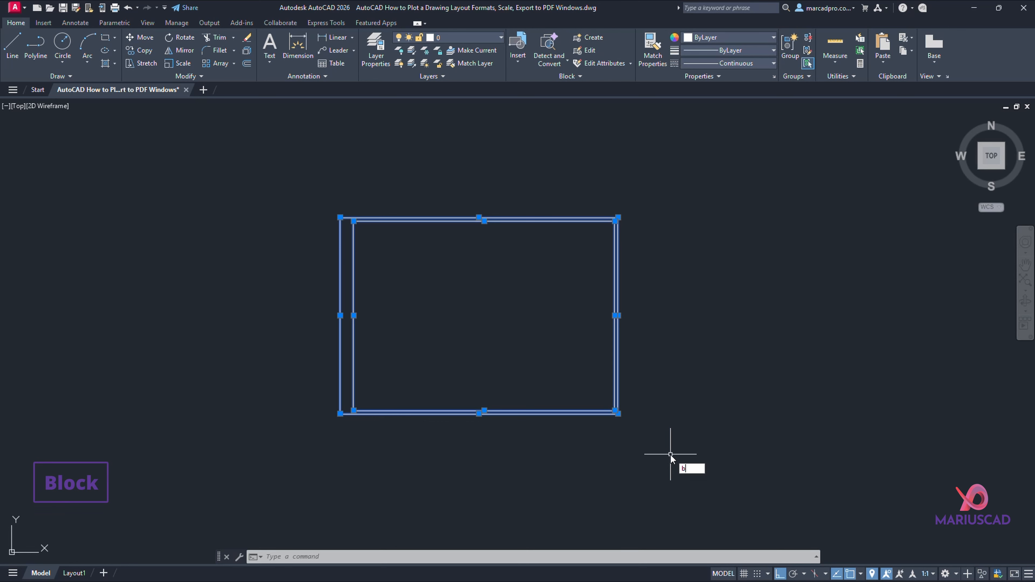
text(lock)
key(Return)
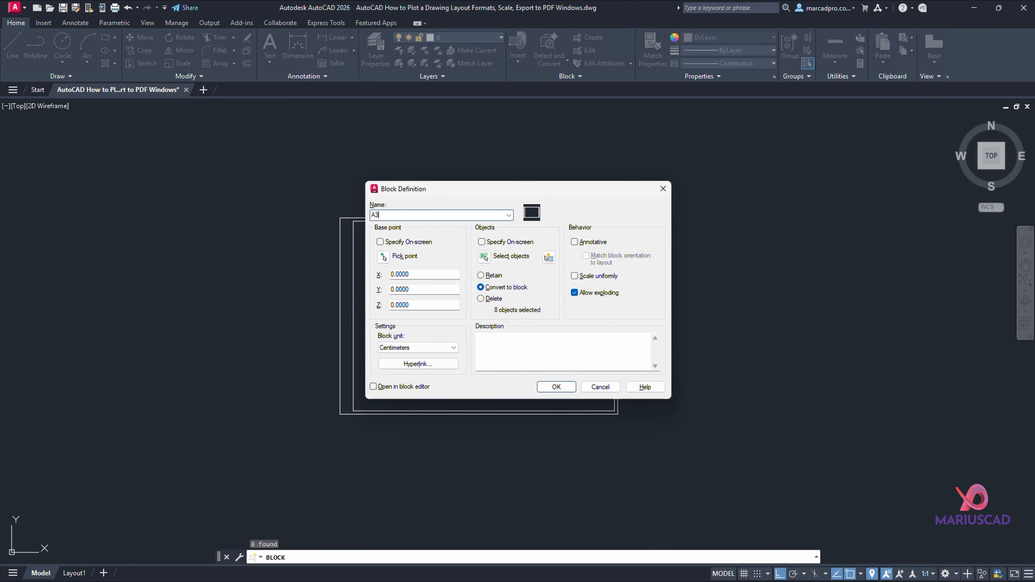
click(557, 387)
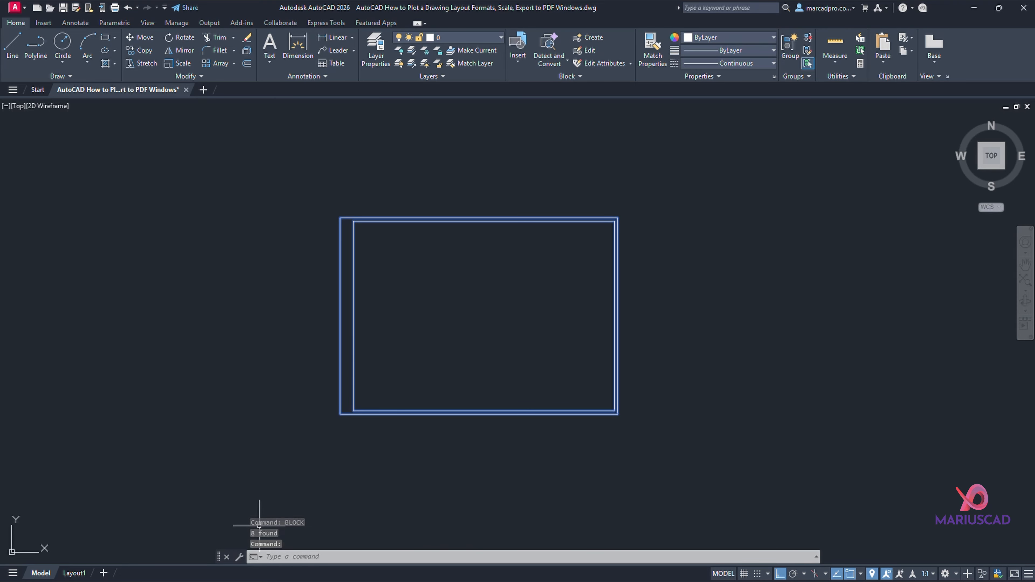
key(Escape)
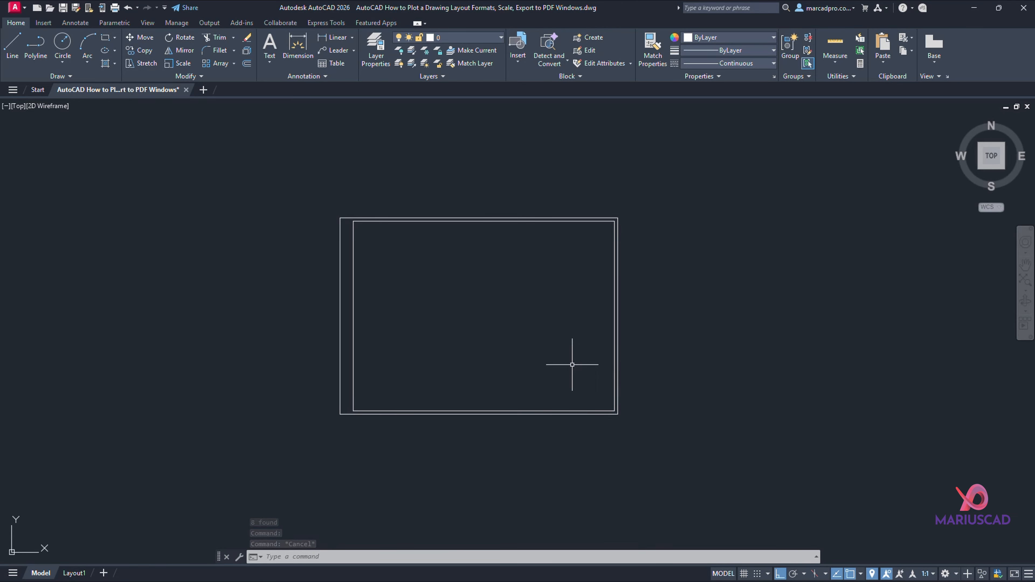
Step: Find the title block table near the floor plan and examine its project, drawing, scale and date fields
scroll(561, 351, up, 2)
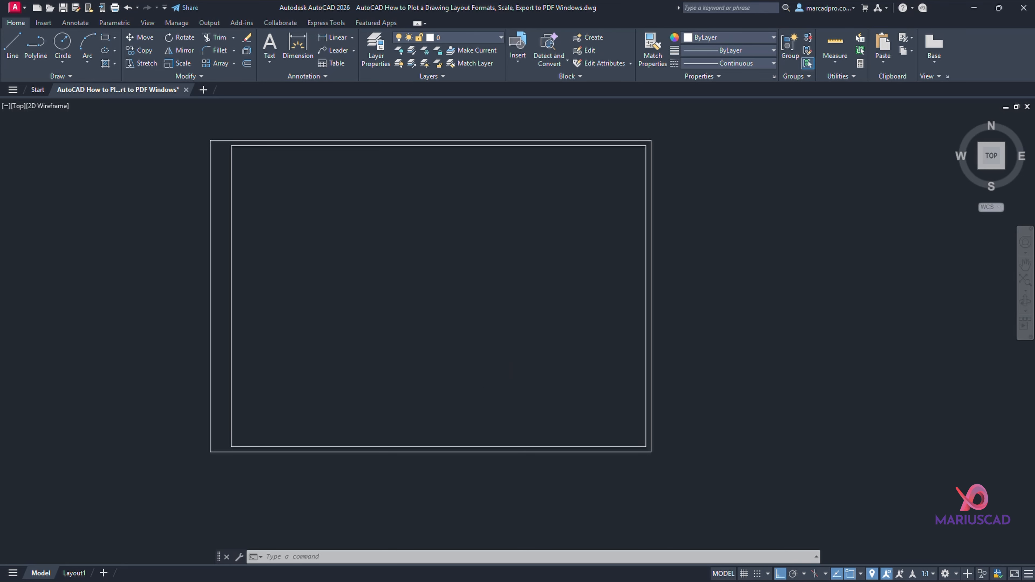
scroll(488, 407, down, 10)
middle_drag(743, 415, 441, 220)
scroll(601, 321, down, 6)
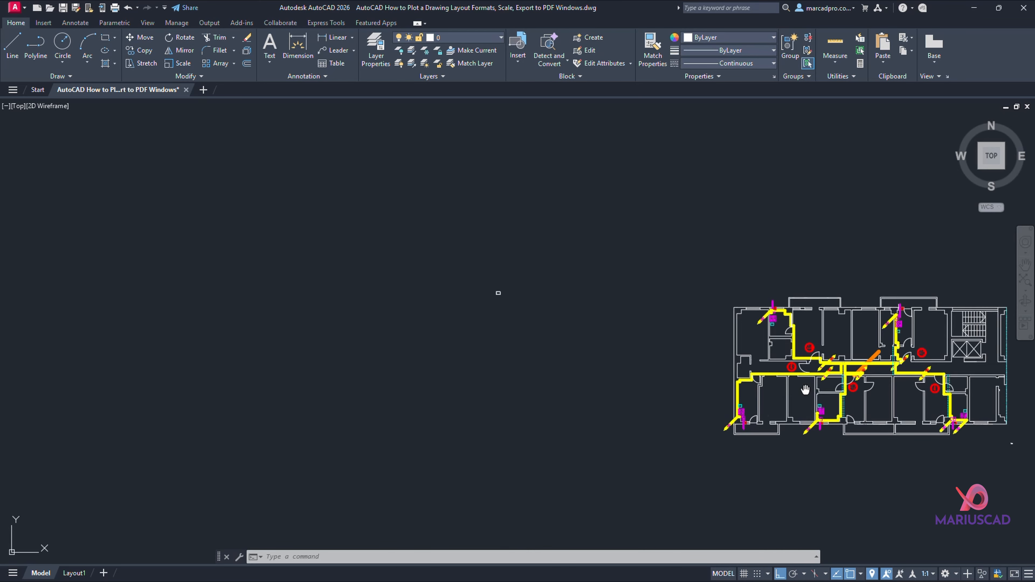
middle_drag(805, 390, 384, 274)
scroll(627, 338, up, 6)
scroll(469, 296, up, 6)
scroll(499, 294, up, 8)
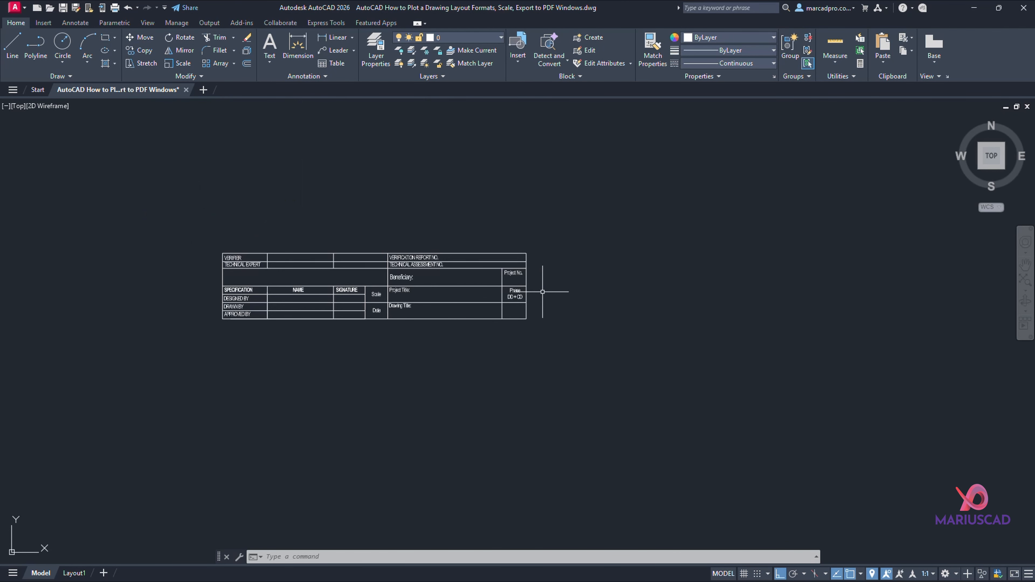
scroll(416, 312, up, 8)
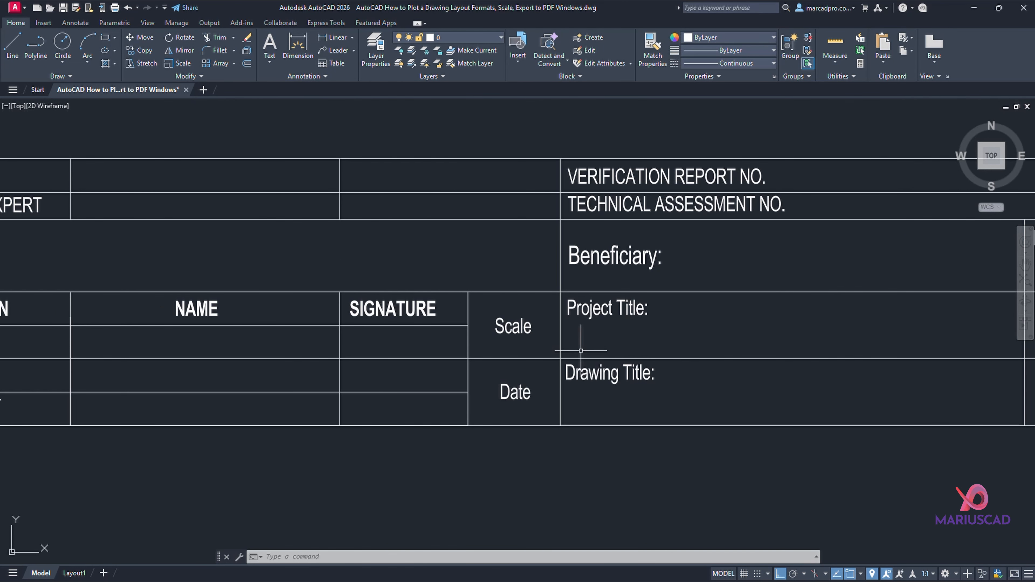
scroll(580, 350, down, 2)
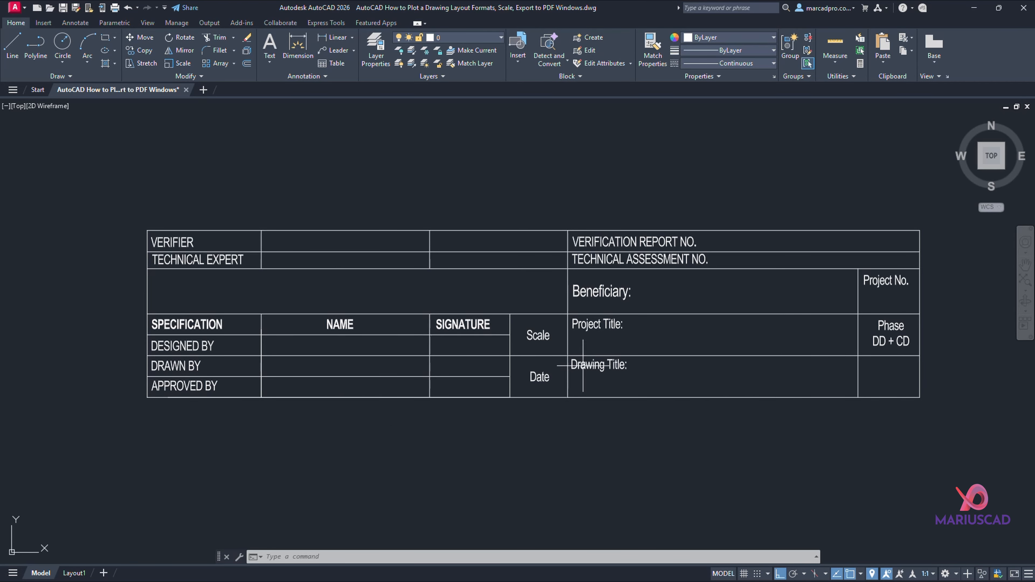
Step: Move the whole title block by its lower-right corner onto the inner lower-right corner of the A3 margin frame
click(81, 177)
click(963, 453)
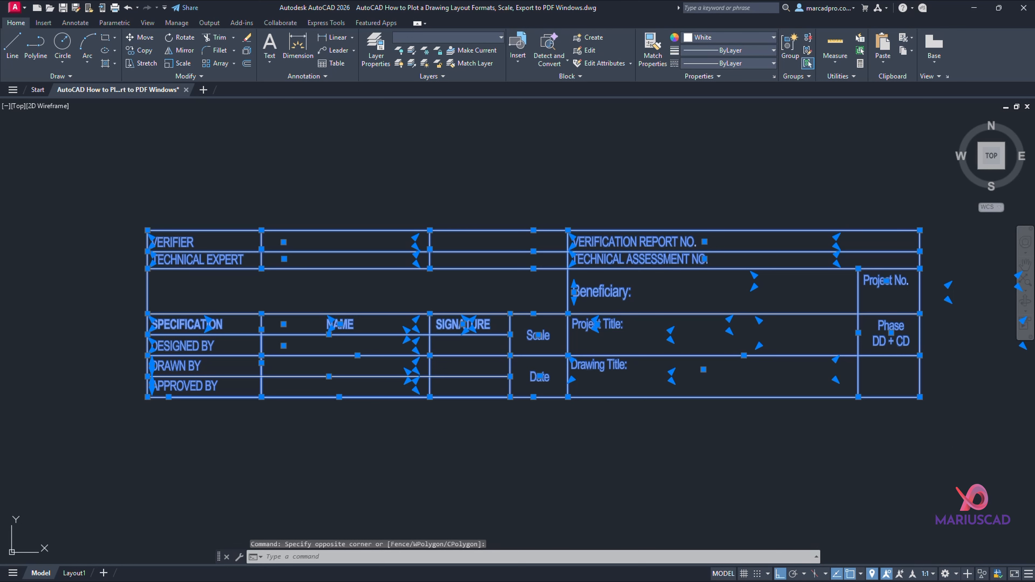
text(m)
key(Return)
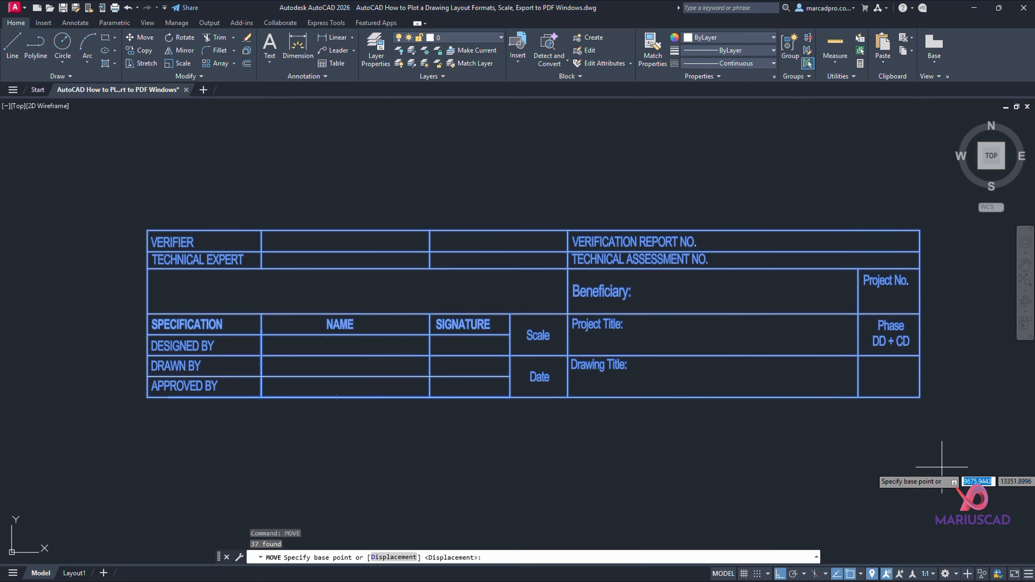
click(920, 397)
scroll(929, 387, down, 5)
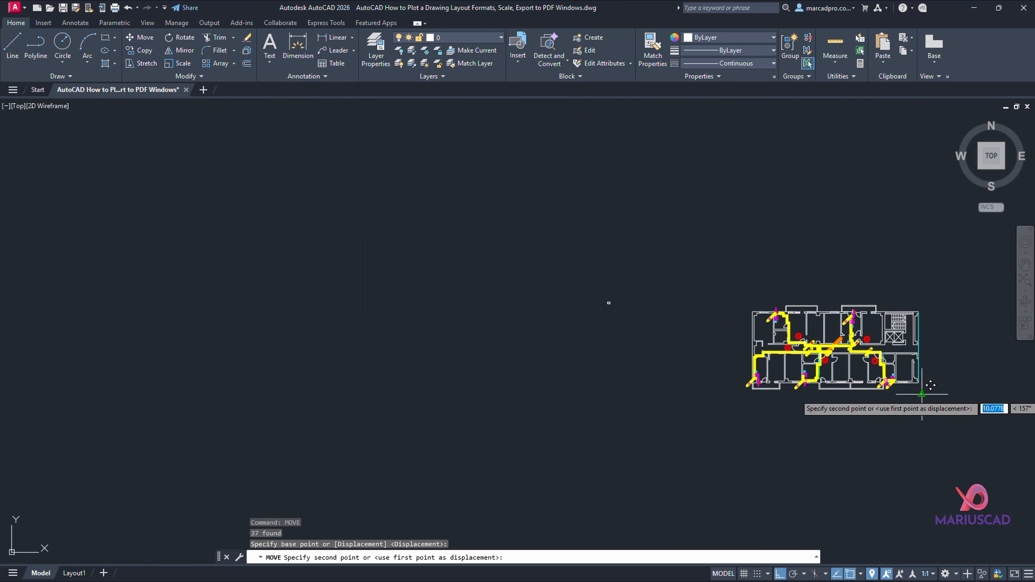
scroll(600, 342, up, 5)
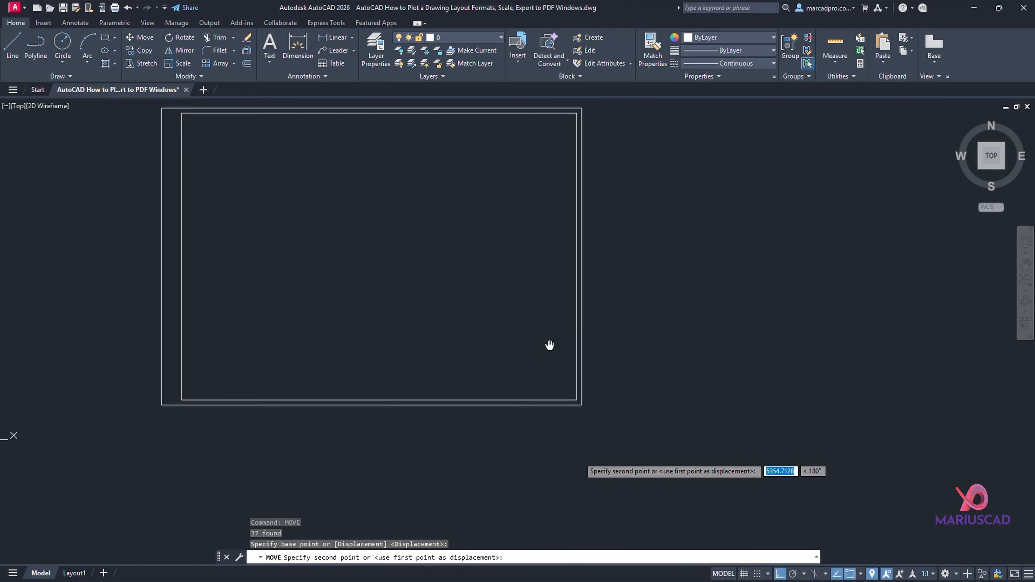
key(Escape)
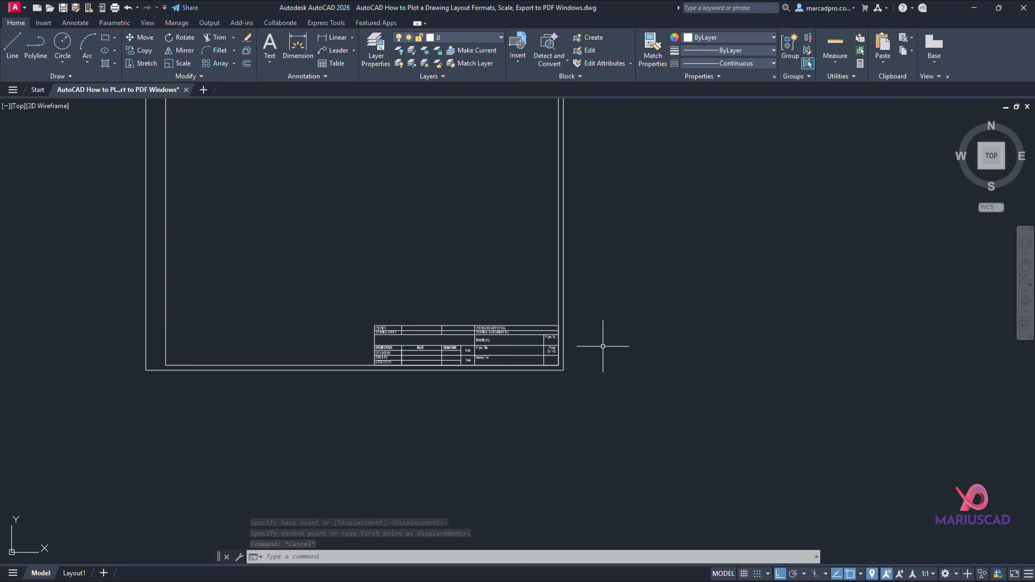
Step: Copy the complete A3 sheet with its title block to the empty space on its right
scroll(605, 347, down, 4)
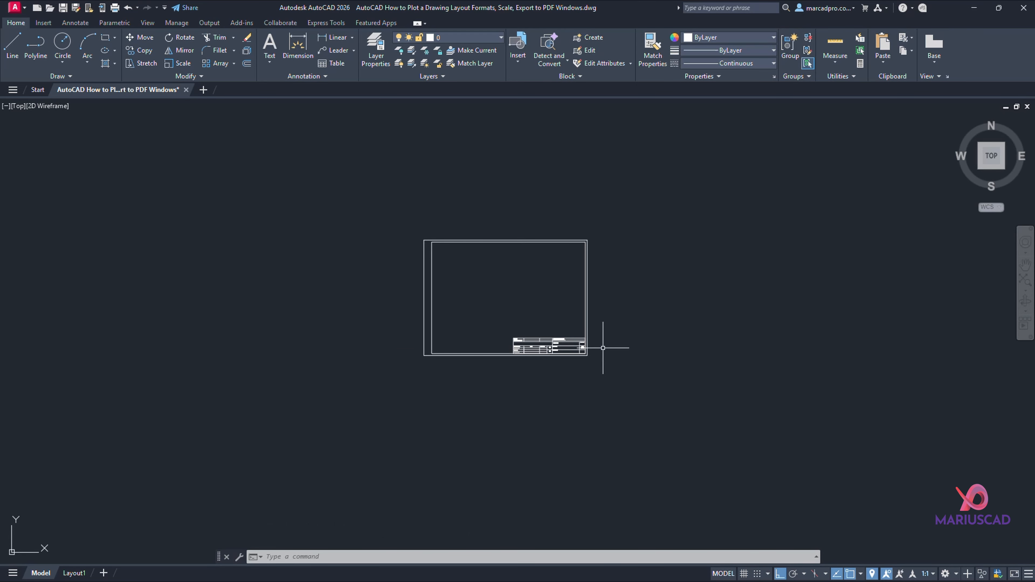
click(370, 209)
click(664, 417)
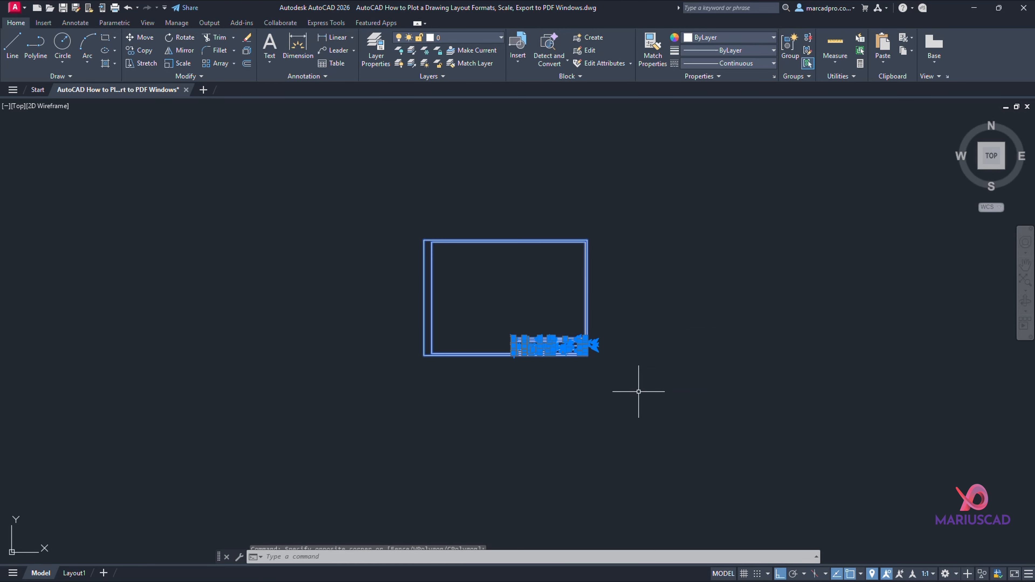
key(Return)
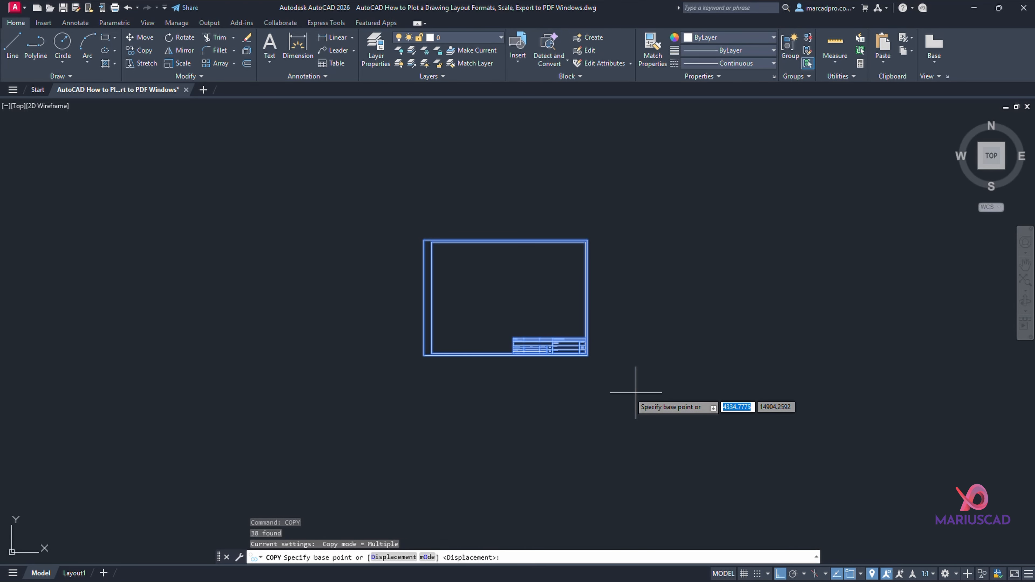
click(636, 393)
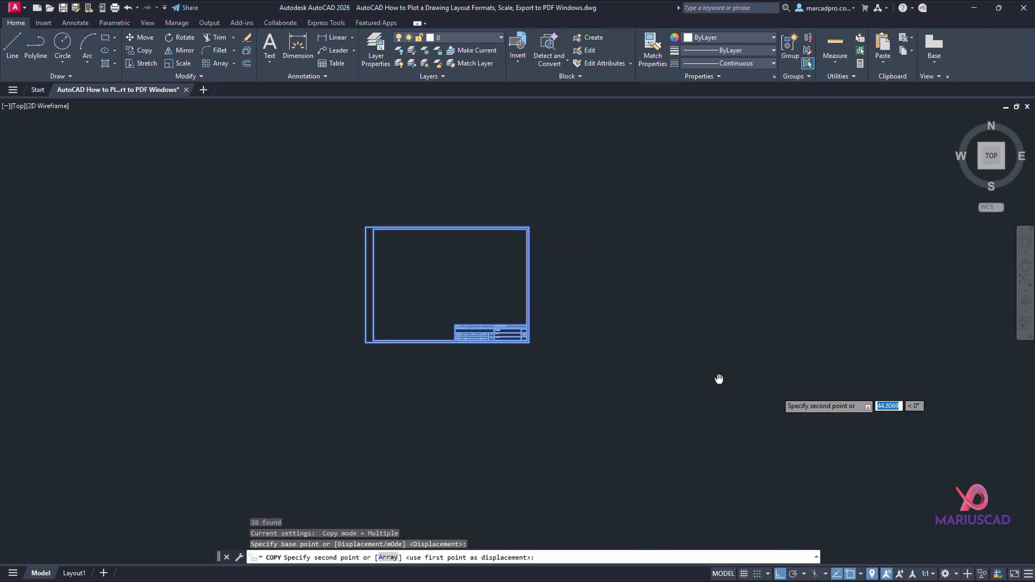
click(739, 352)
key(Escape)
Step: Scale the copied sheet and title block by a factor of 100 from the sheet's lower-left corner
click(524, 185)
click(744, 351)
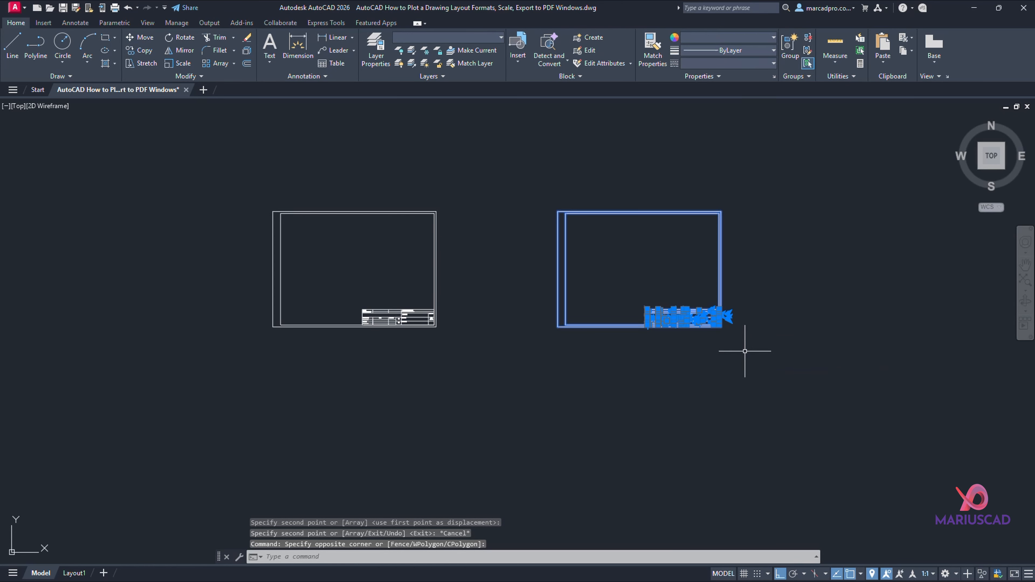
text(scale)
key(Return)
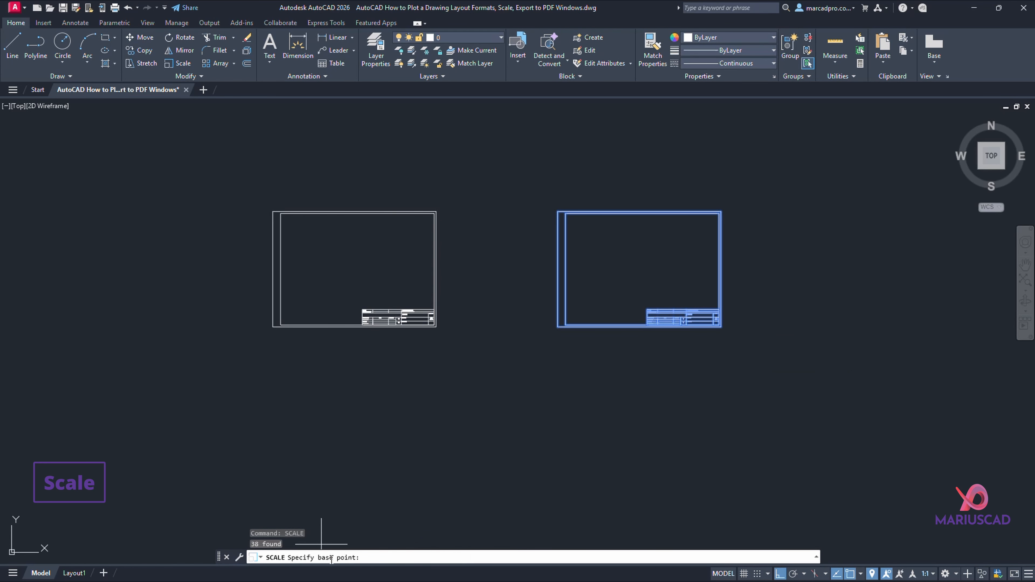
click(558, 326)
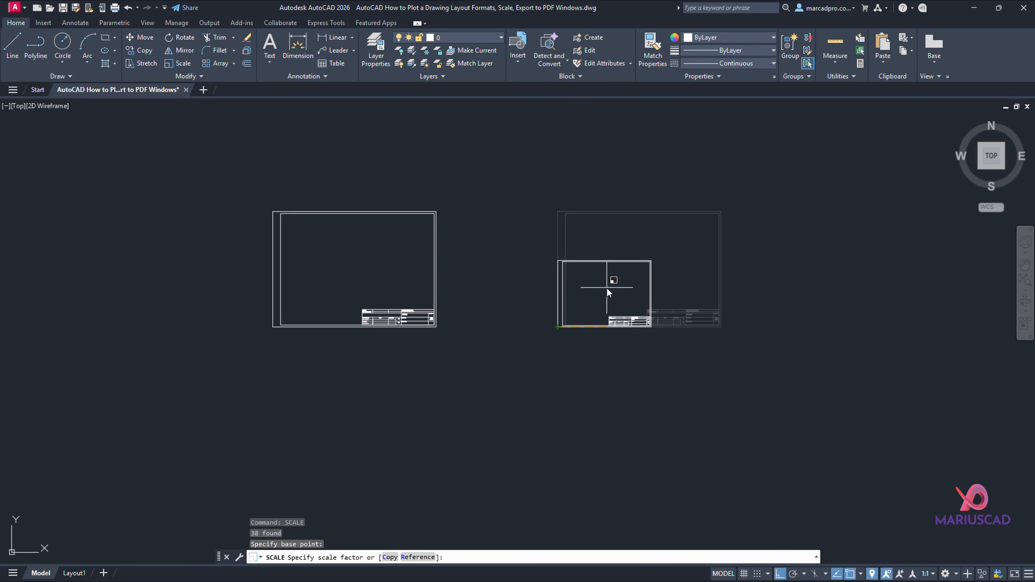
text(100)
key(Return)
scroll(608, 287, up, 3)
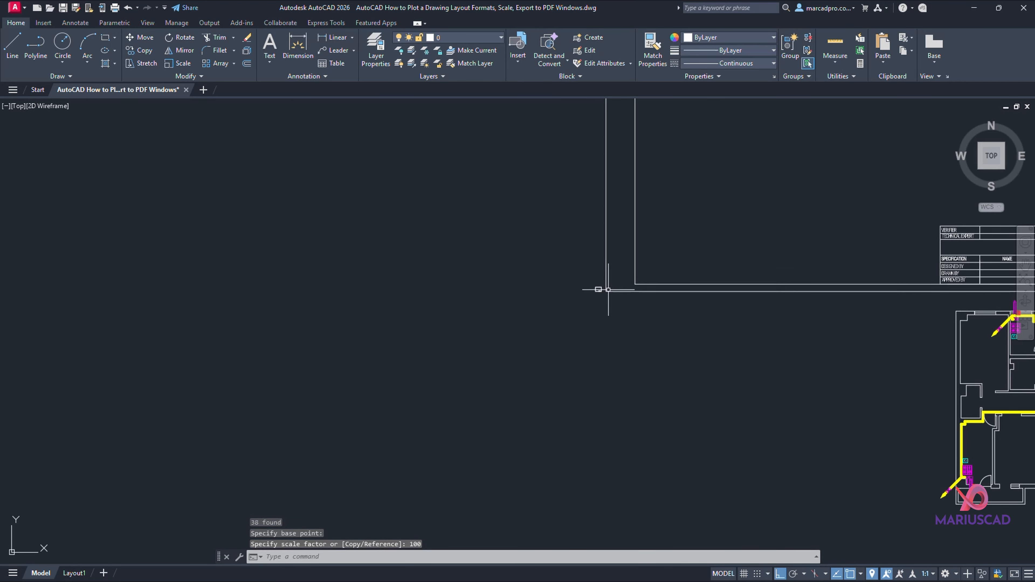
scroll(607, 290, down, 6)
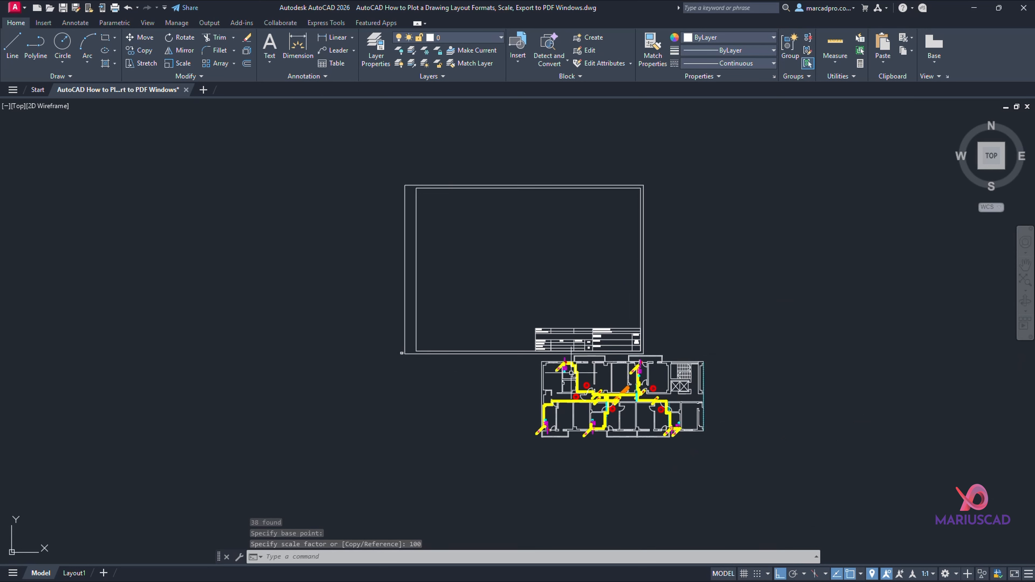
Step: Move the enlarged sheet with its title block over the floor plan so that its margins enclose the plan
scroll(644, 354, down, 2)
scroll(644, 354, up, 8)
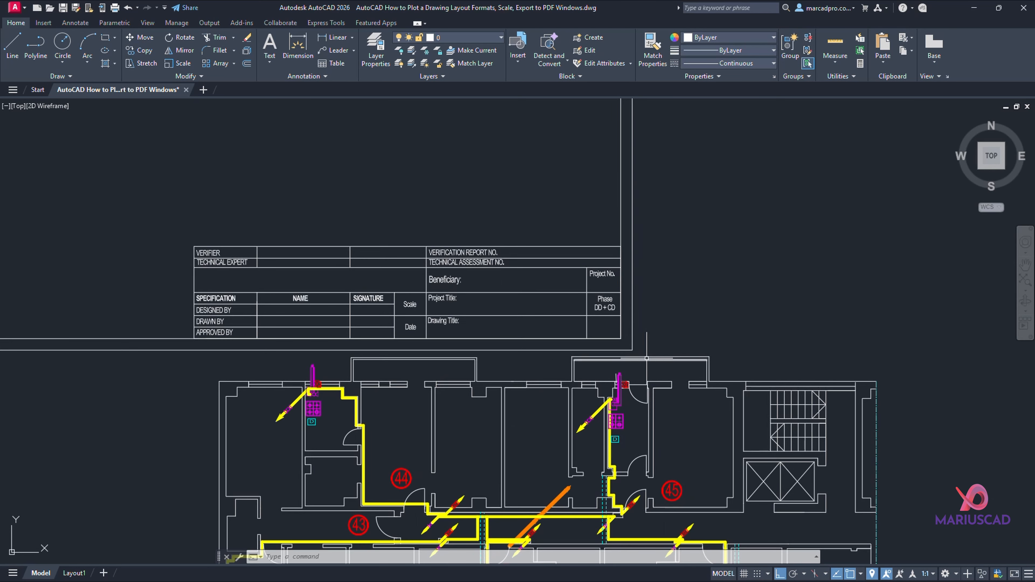
click(645, 354)
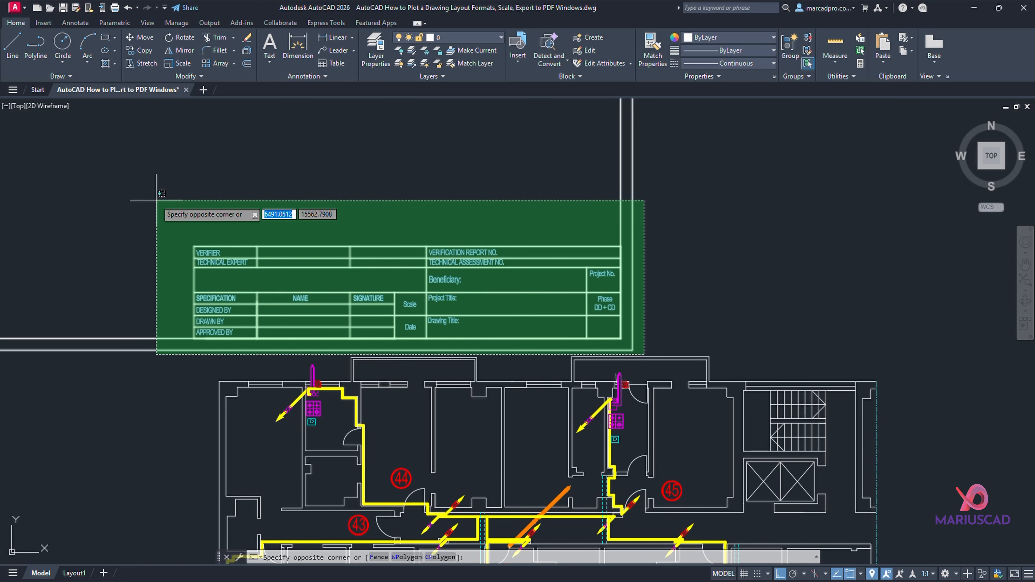
scroll(727, 260, down, 4)
scroll(727, 260, down, 3)
text(mo)
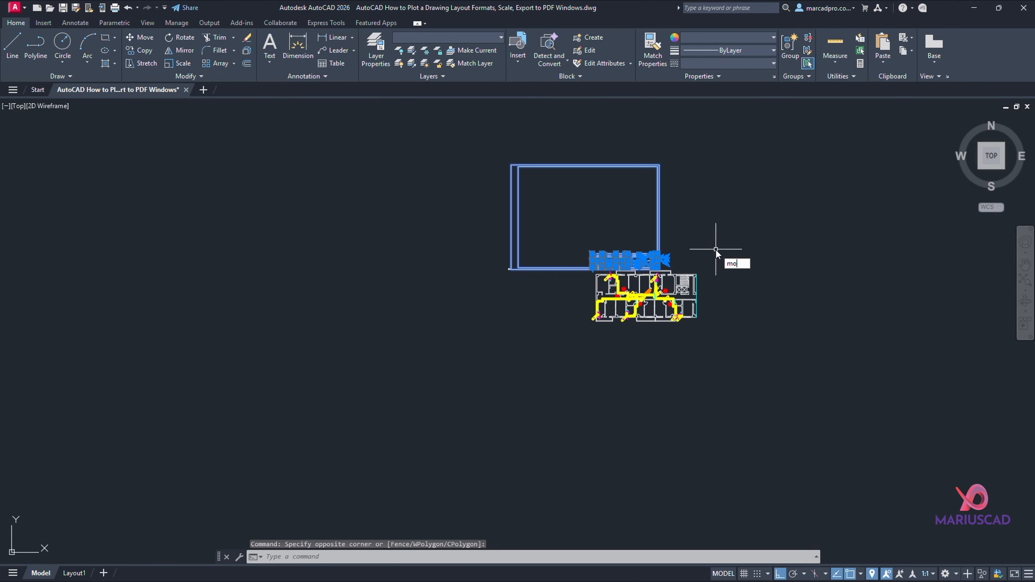
key(Return)
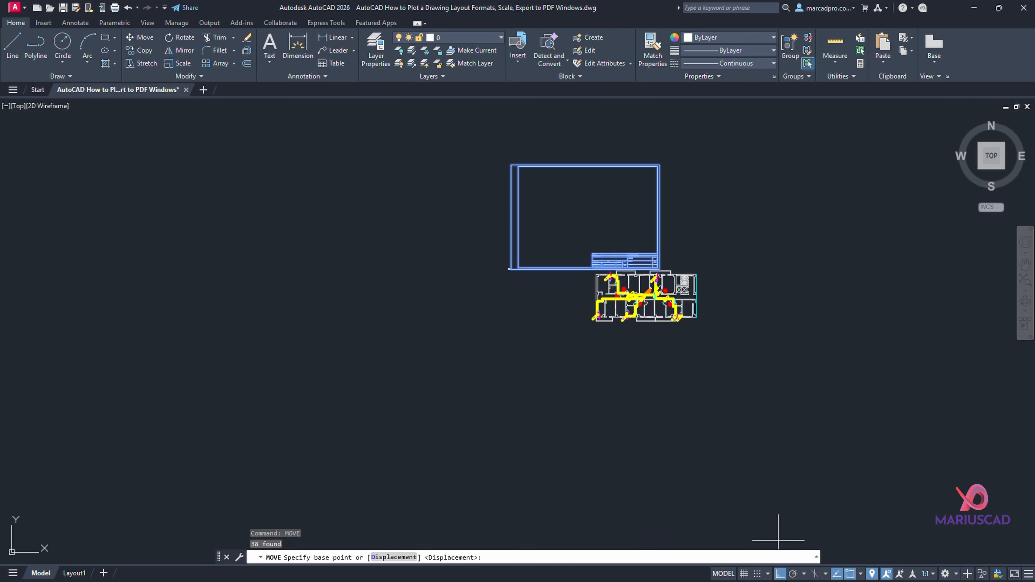
click(710, 229)
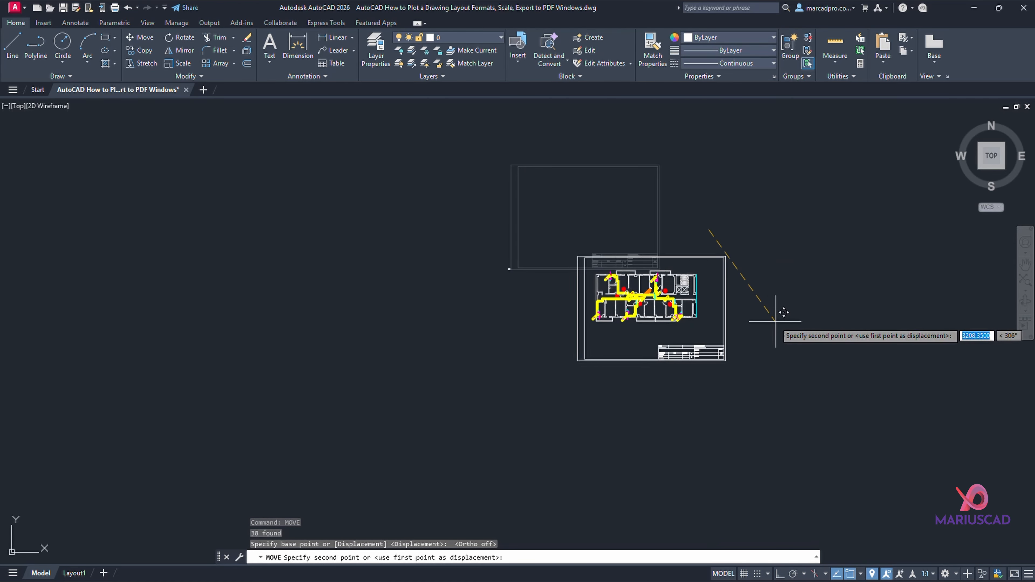
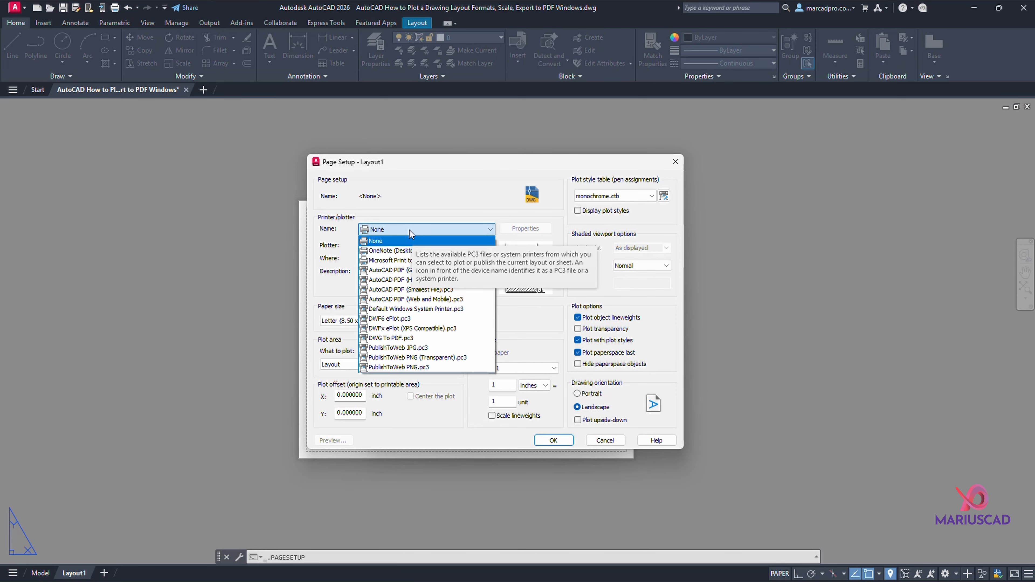
Step: Assign the DWG To PDF.pc3 plotter and the ISO full bleed A3 (420.00 x 297.00 MM) paper size to Layout1
click(400, 344)
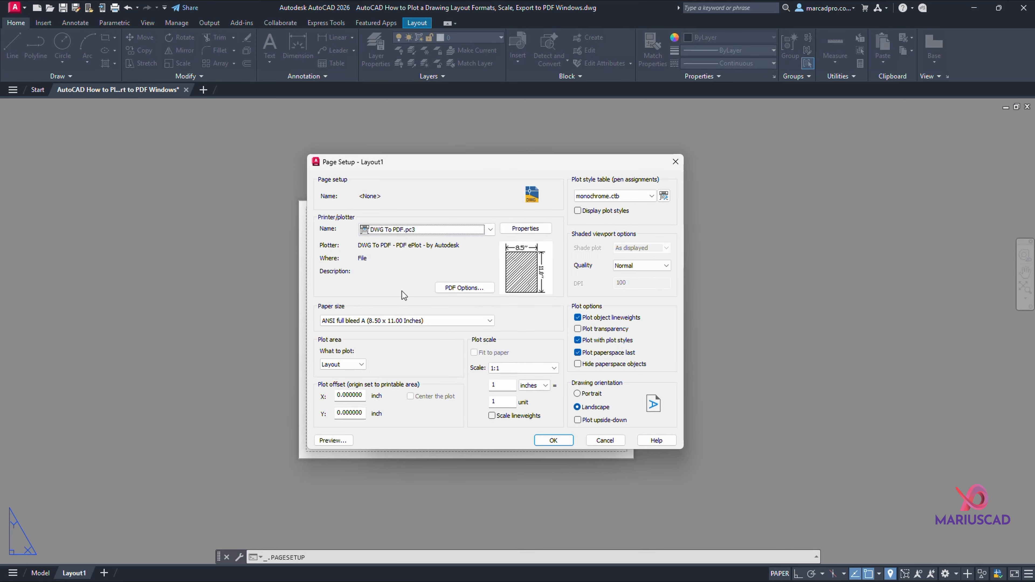
click(379, 321)
scroll(387, 423, down, 7)
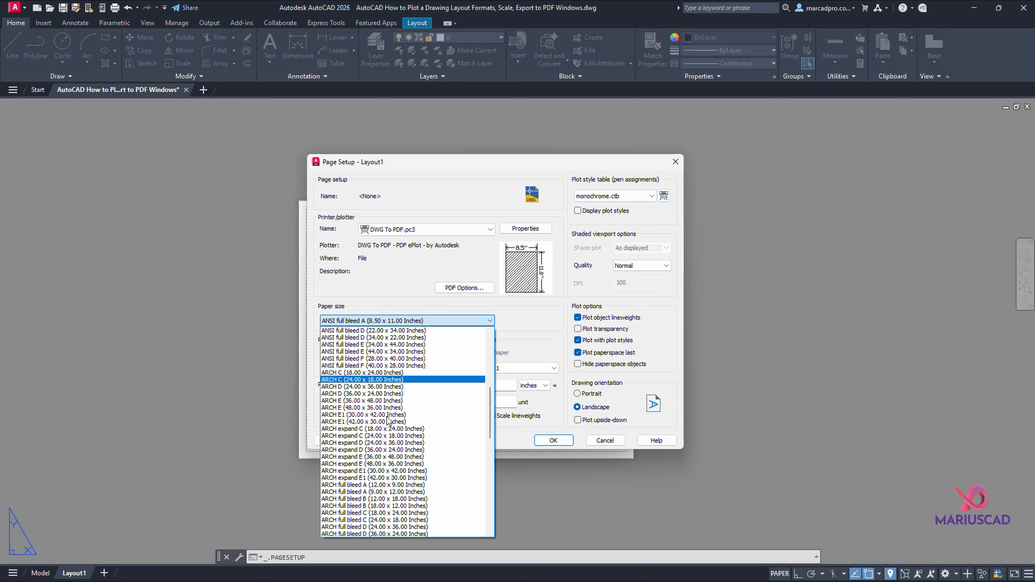
scroll(366, 459, down, 6)
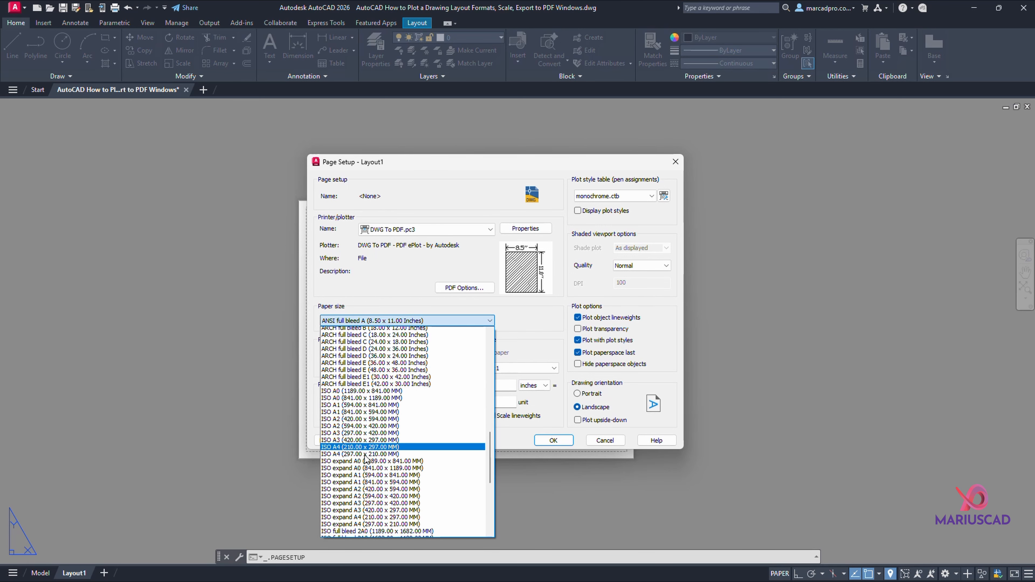
scroll(366, 459, down, 4)
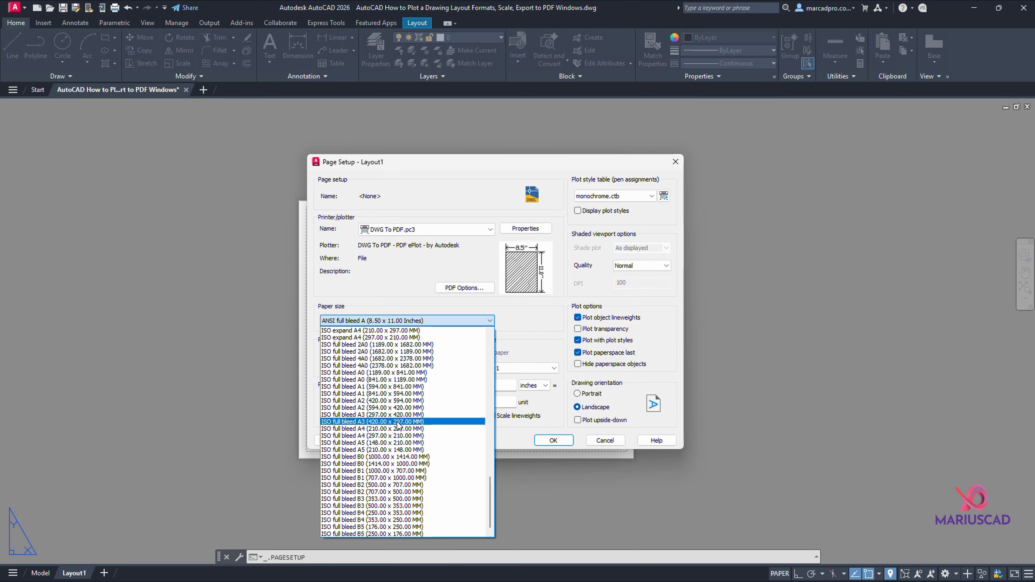
click(398, 424)
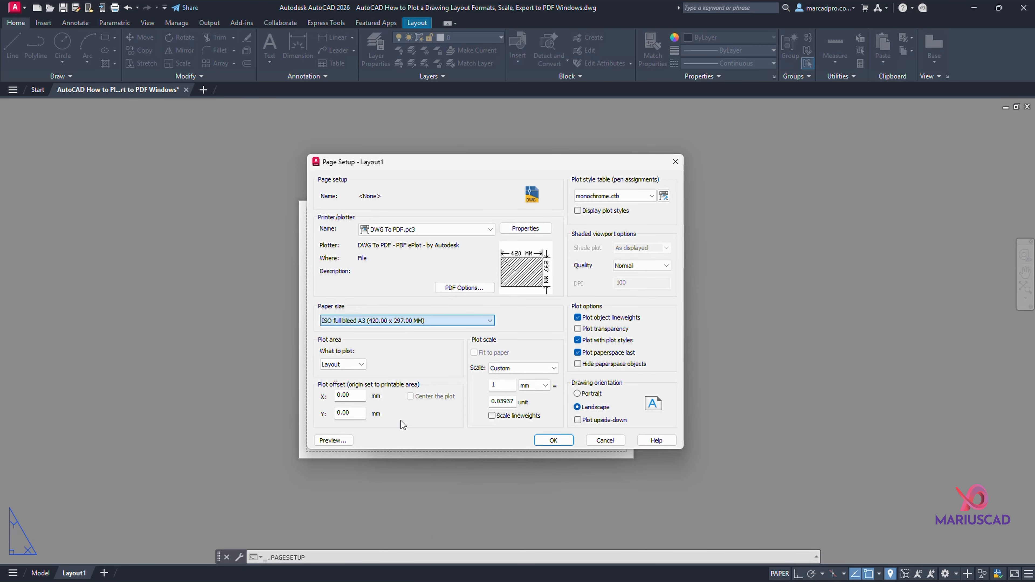
mouse_move(528, 275)
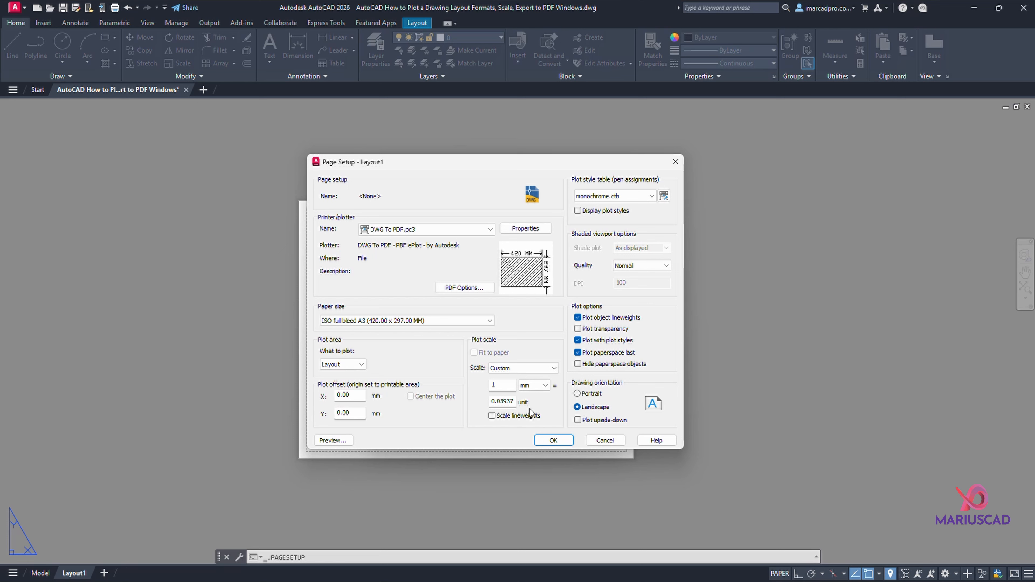
Step: Set the layout's plot scale to 10 mm = 1 unit
click(504, 388)
text(0)
double_click(509, 402)
text(1)
key(Tab)
Step: Use the acad.ctb plot style table with plot styles displayed, and finish the Layout1 page setup
click(622, 200)
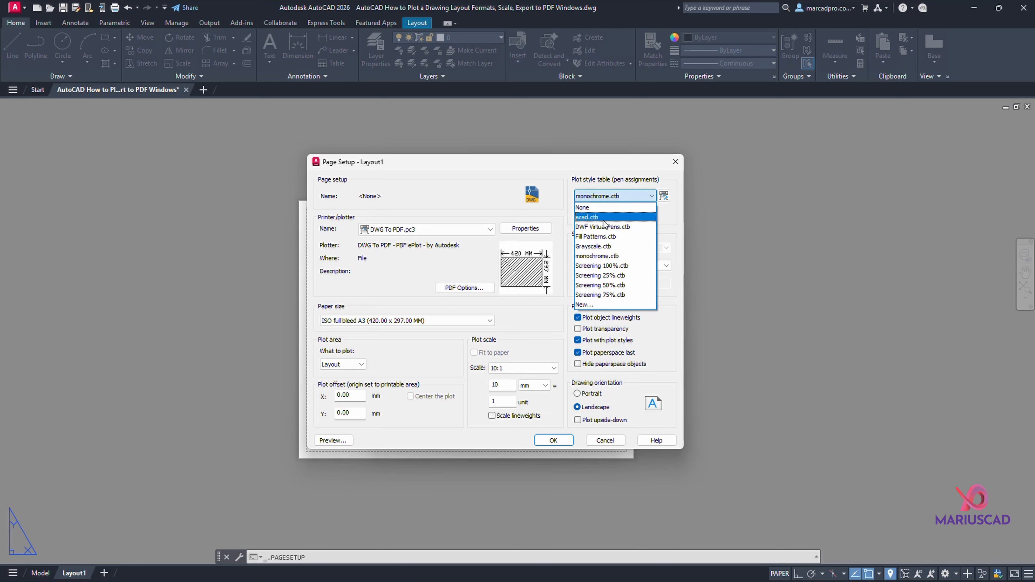
click(599, 217)
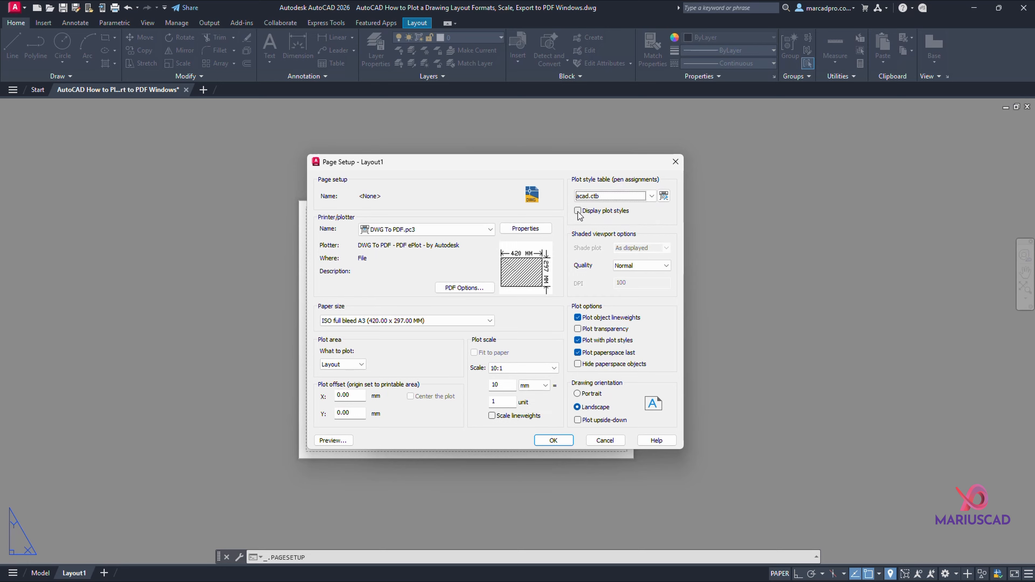
click(599, 211)
click(555, 442)
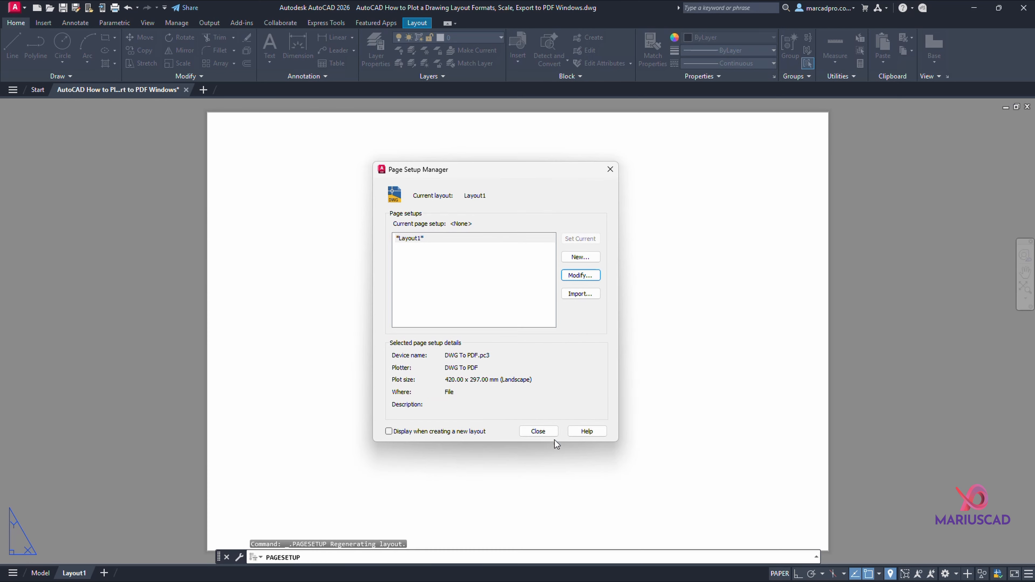
click(539, 431)
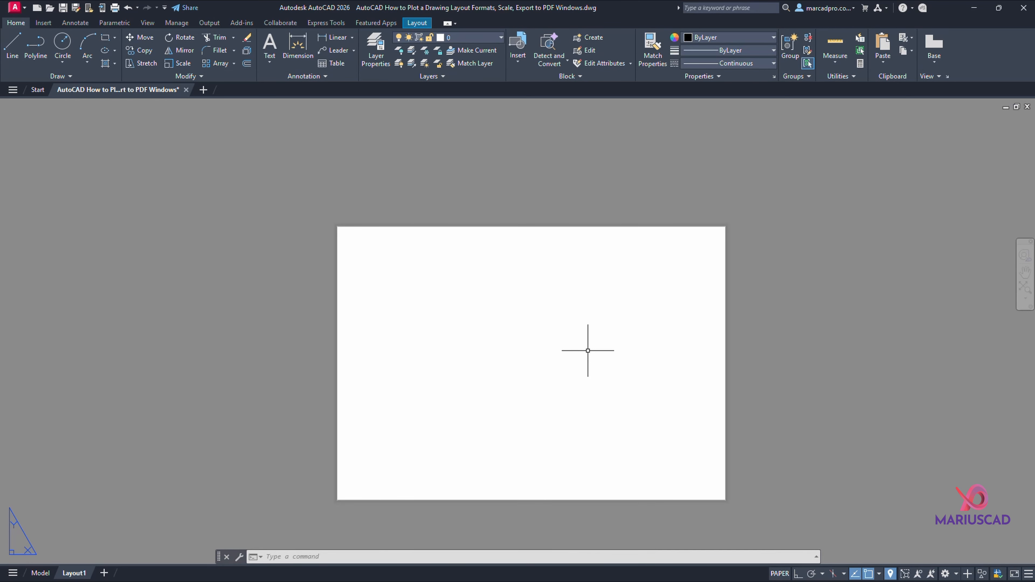
Step: Draw a rectangle 42 units wide and 29.7 units high from the upper-left corner of the Layout1 paper
middle_drag(588, 351, 554, 326)
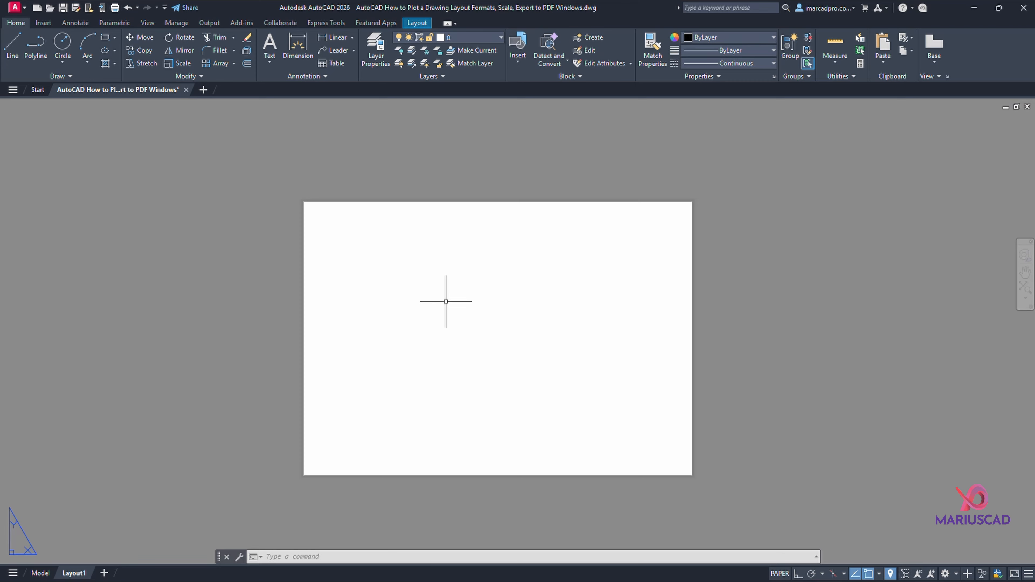
key(Escape)
key(Escape)
key(Escape)
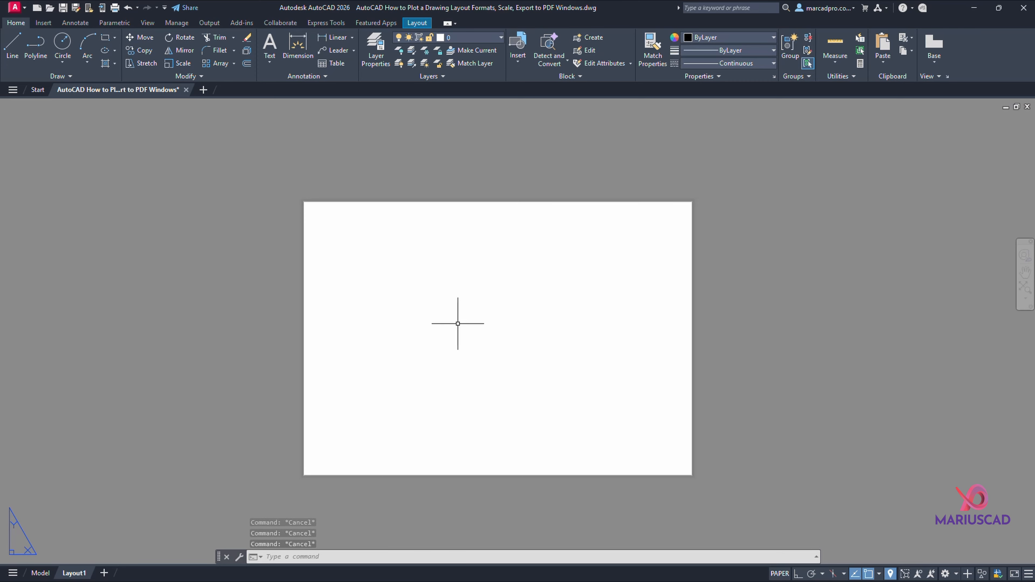
text(RECT)
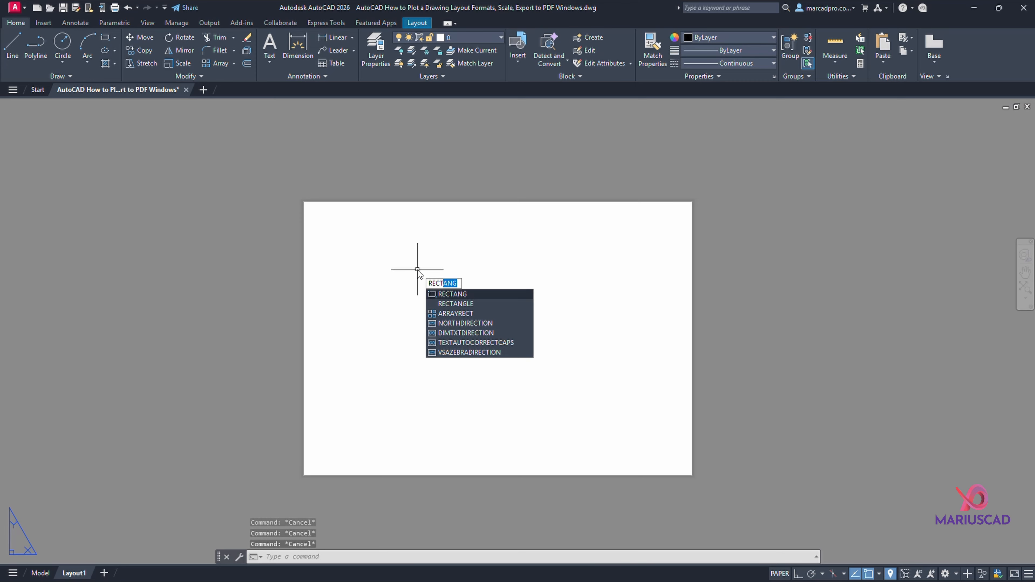
key(Return)
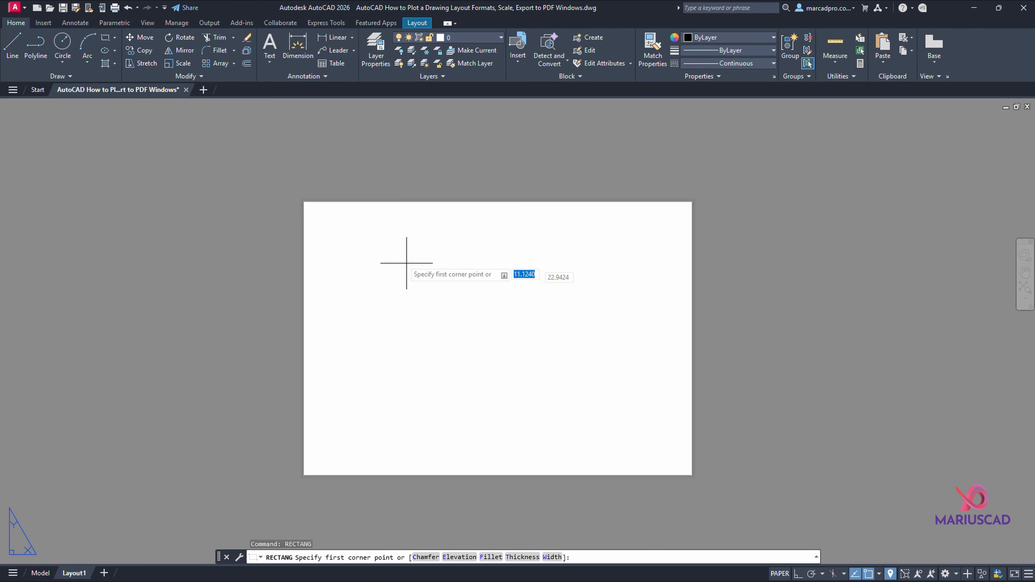
scroll(308, 198, up, 5)
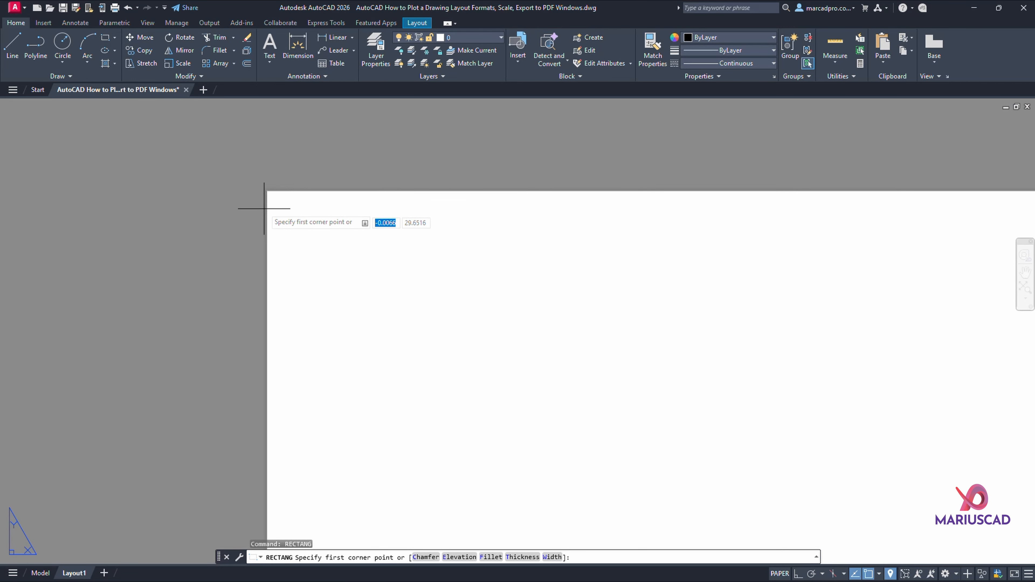
middle_drag(326, 146, 323, 325)
scroll(366, 304, up, 8)
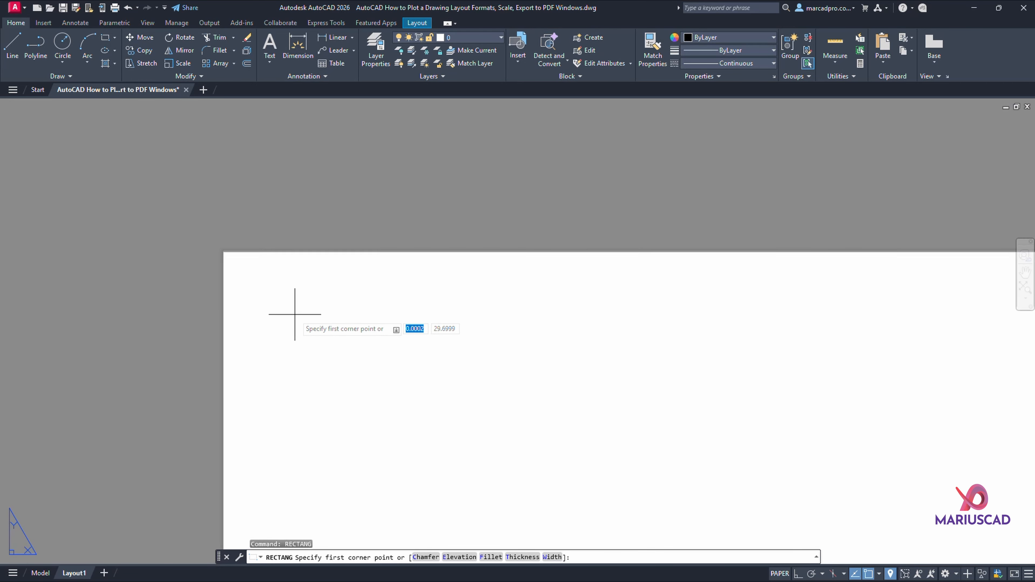
scroll(238, 268, up, 5)
middle_drag(200, 194, 330, 320)
scroll(322, 295, up, 3)
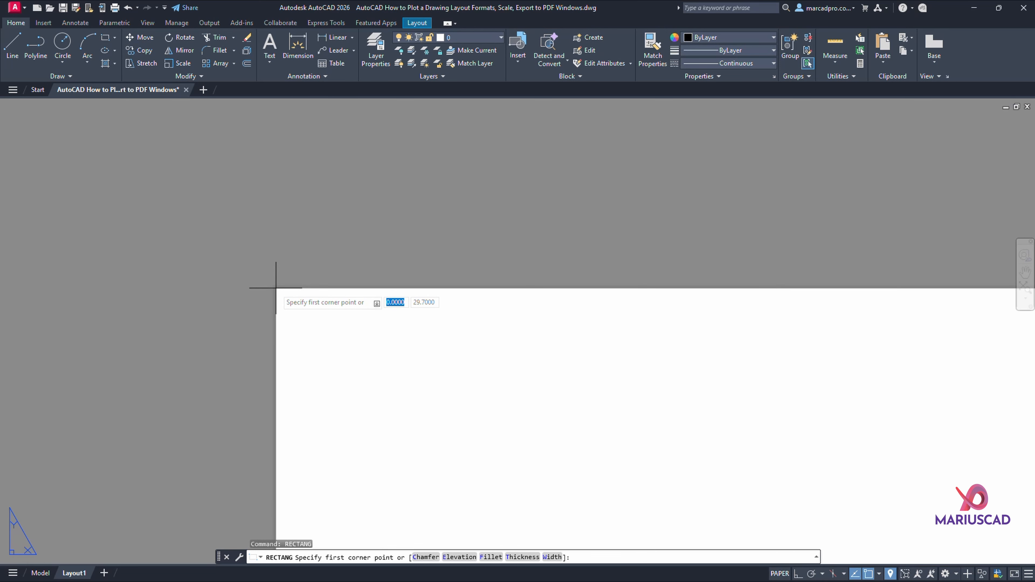
click(276, 288)
scroll(281, 322, down, 6)
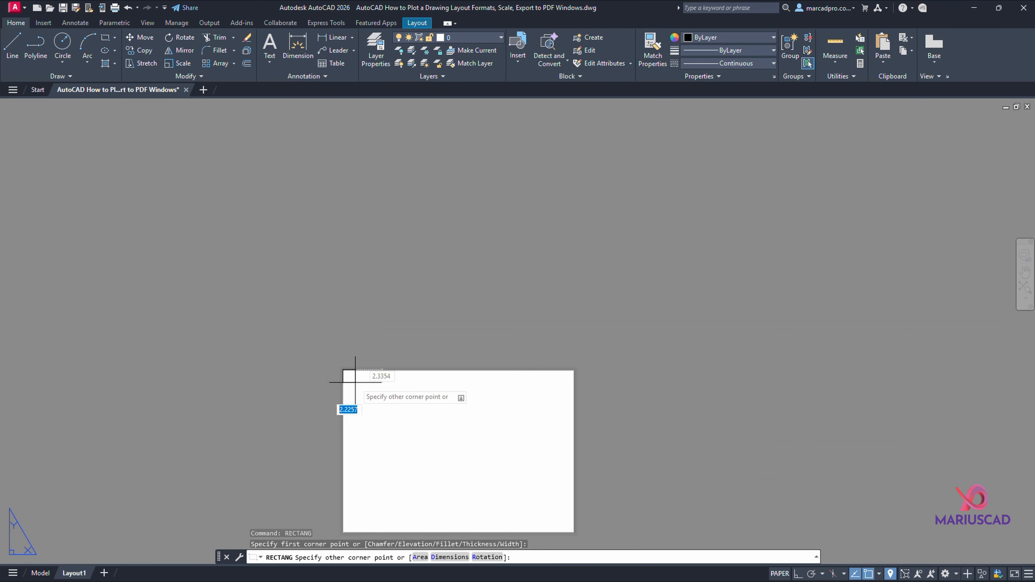
middle_drag(481, 502, 428, 402)
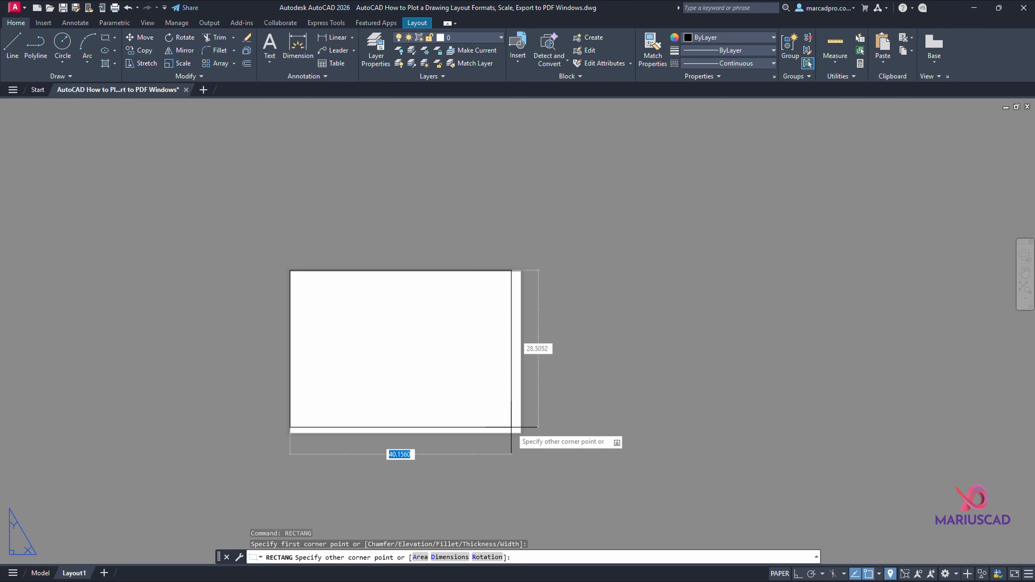
text(42)
key(Tab)
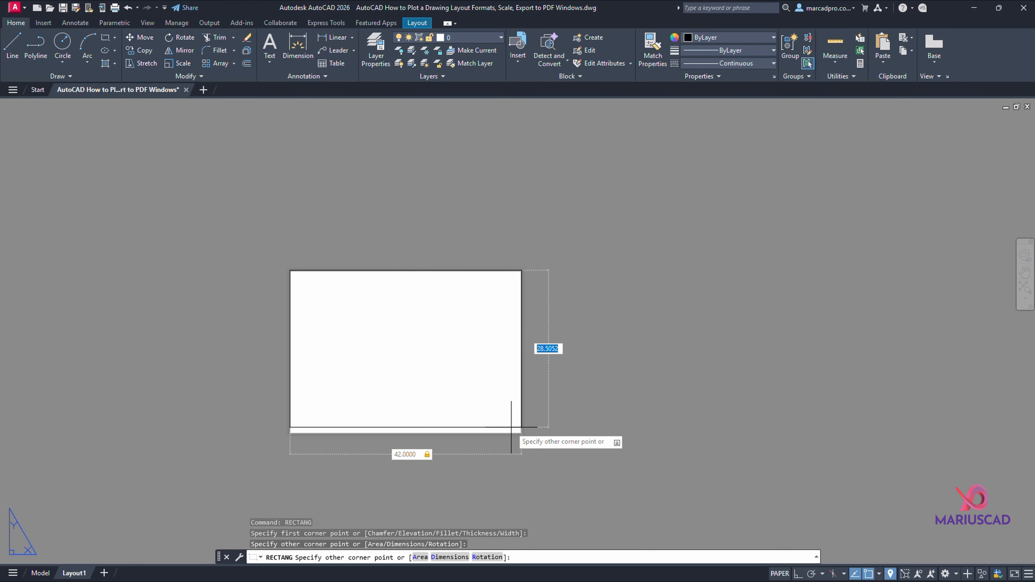
text(29.7)
key(Return)
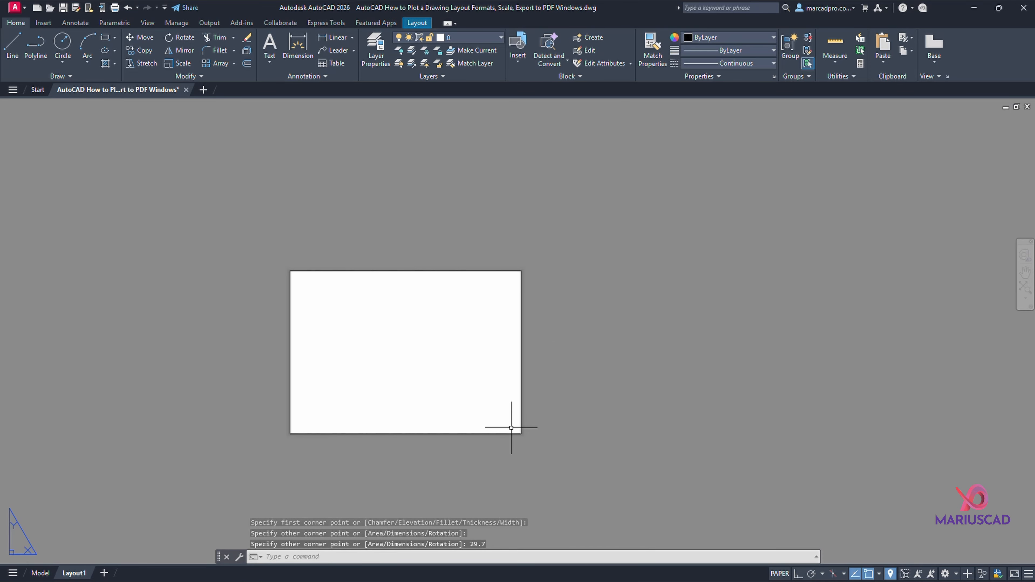
click(521, 365)
key(Escape)
middle_drag(448, 365, 485, 361)
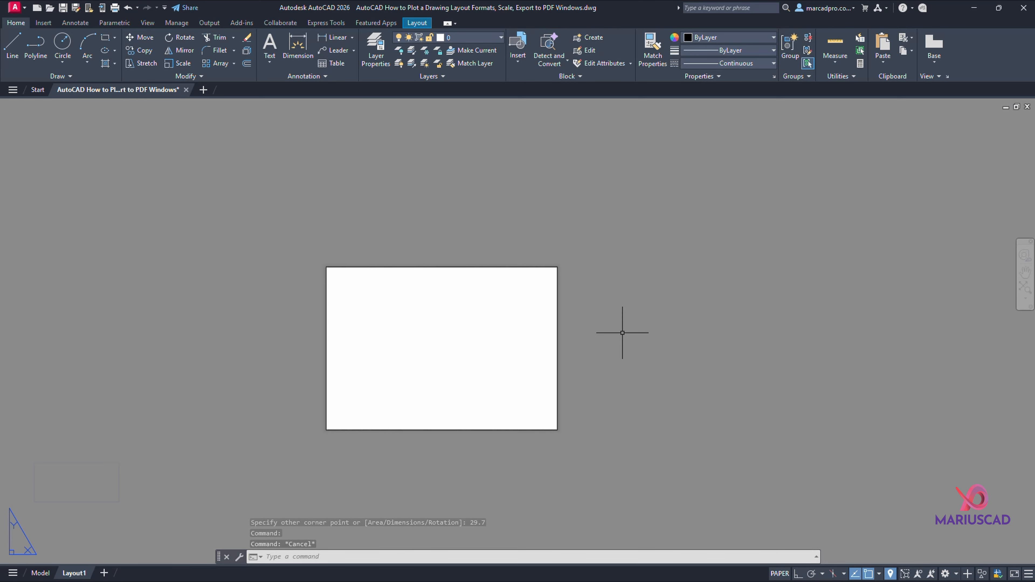
Step: Create a single viewport spanning the paper frame from its upper-left to its lower-right corner
text(VPORTS)
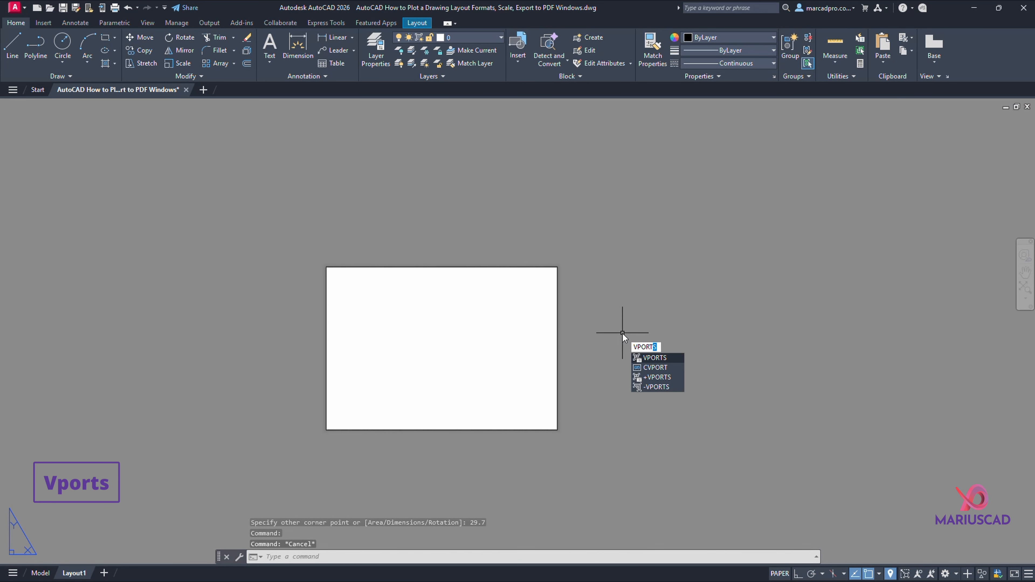
key(Return)
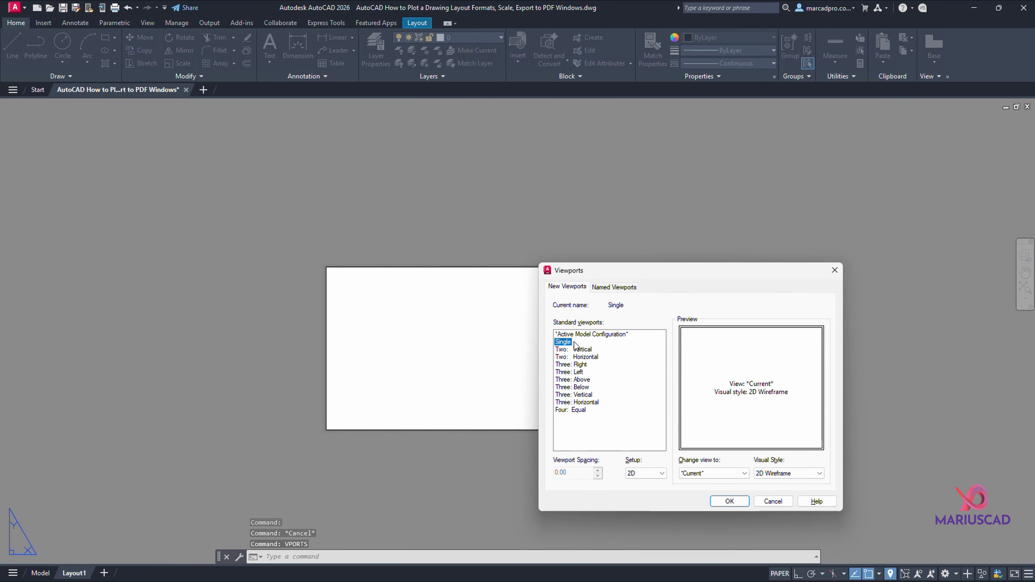
click(730, 502)
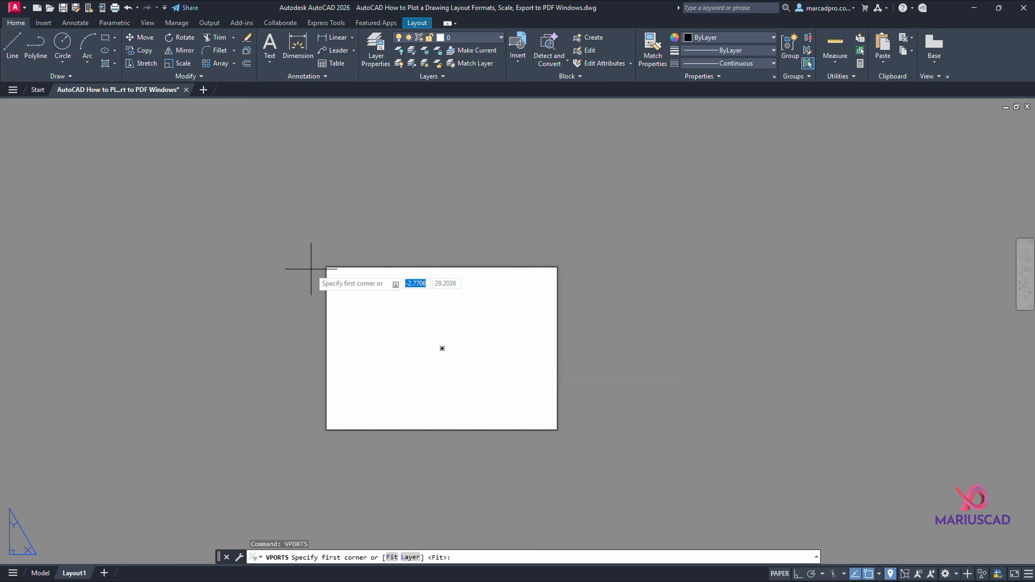
click(326, 267)
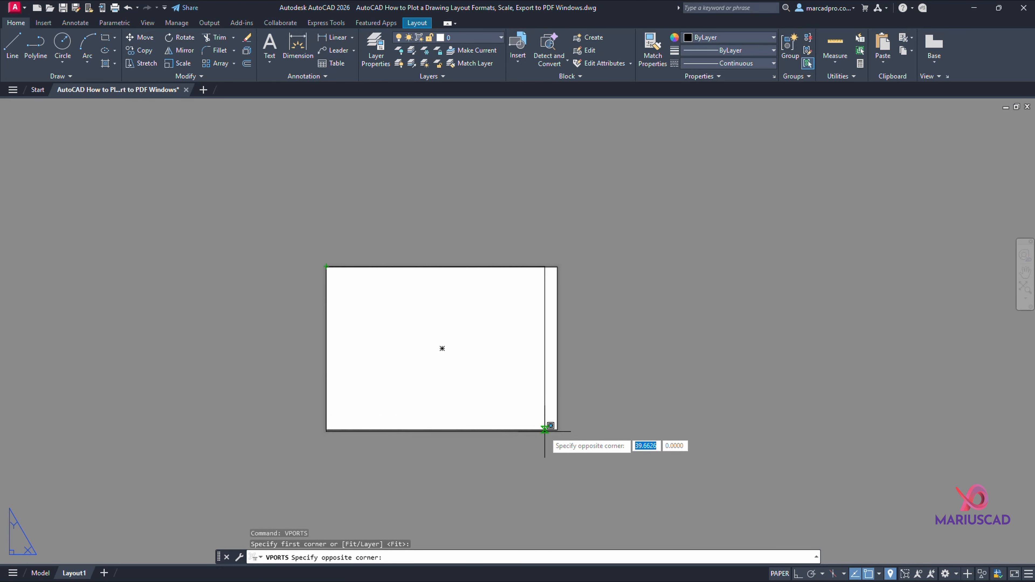
click(558, 429)
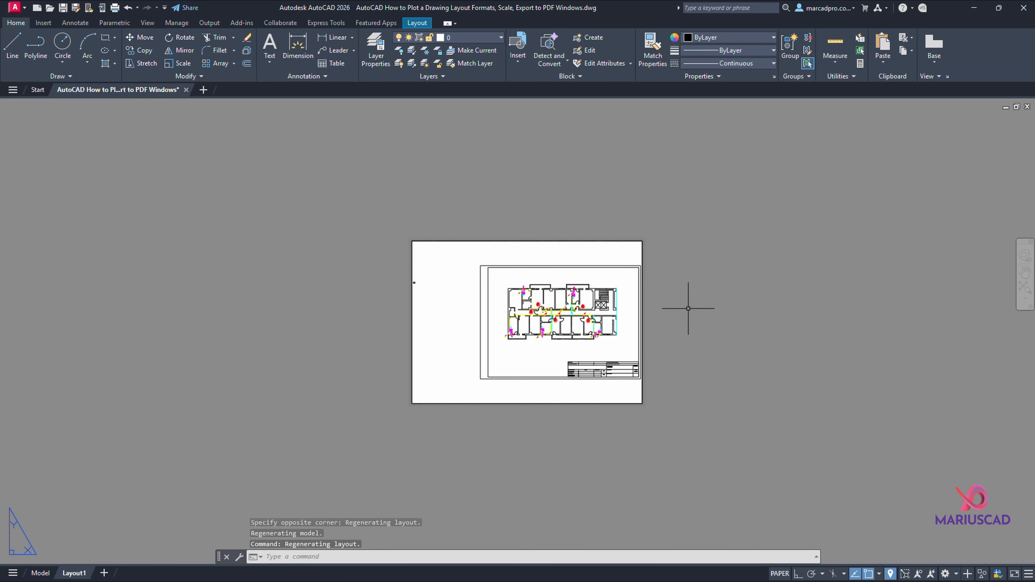
middle_drag(681, 305, 644, 309)
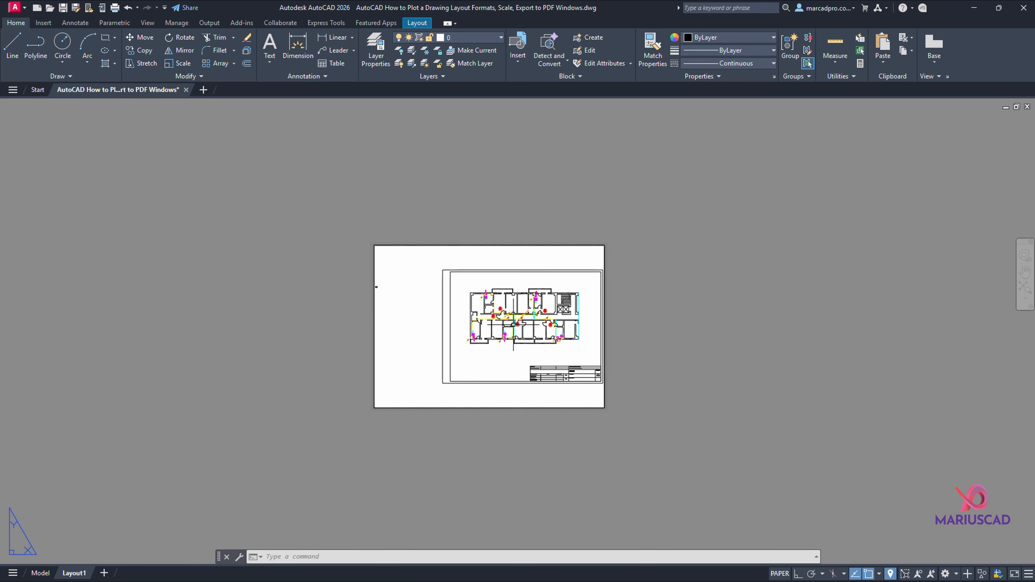
Step: Activate the layout viewport and shift the model so the whole drawing sheet sits near its middle
scroll(513, 322, up, 2)
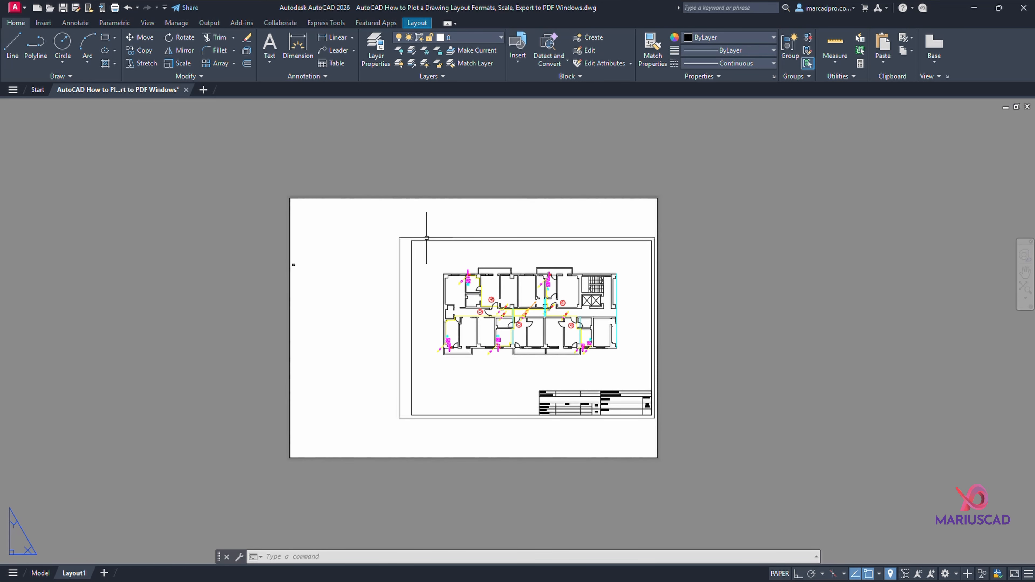
click(742, 236)
key(Escape)
mouse_move(748, 298)
middle_down()
mouse_move(693, 357)
mouse_move(786, 333)
mouse_move(683, 332)
mouse_move(746, 289)
middle_up()
double_click(576, 223)
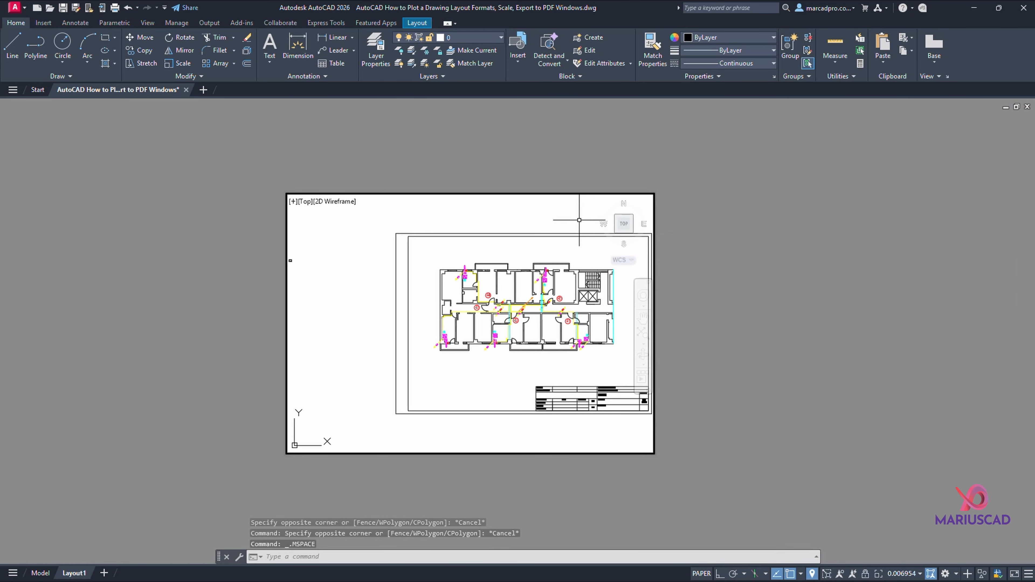
middle_drag(580, 220, 526, 200)
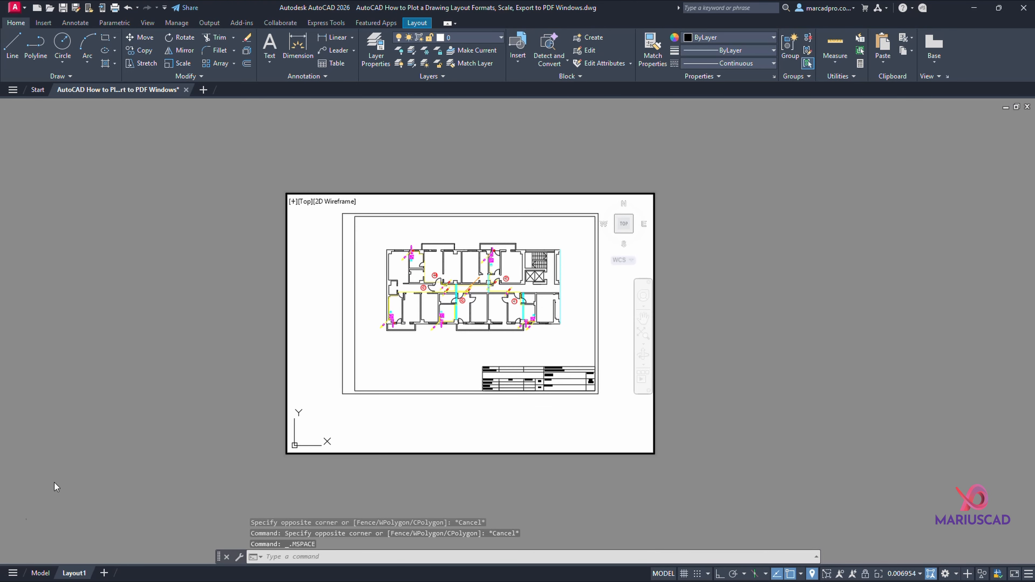
middle_drag(566, 289, 571, 311)
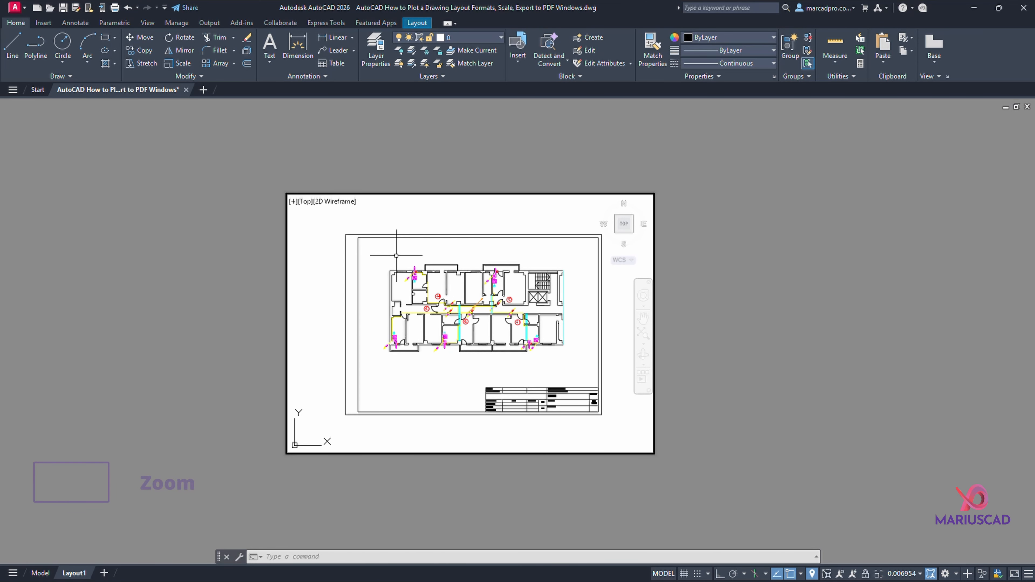
Step: Zoom the viewport to a window defined by endpoint snaps on the drawing sheet's upper-left and lower-right outer corners
text(Z)
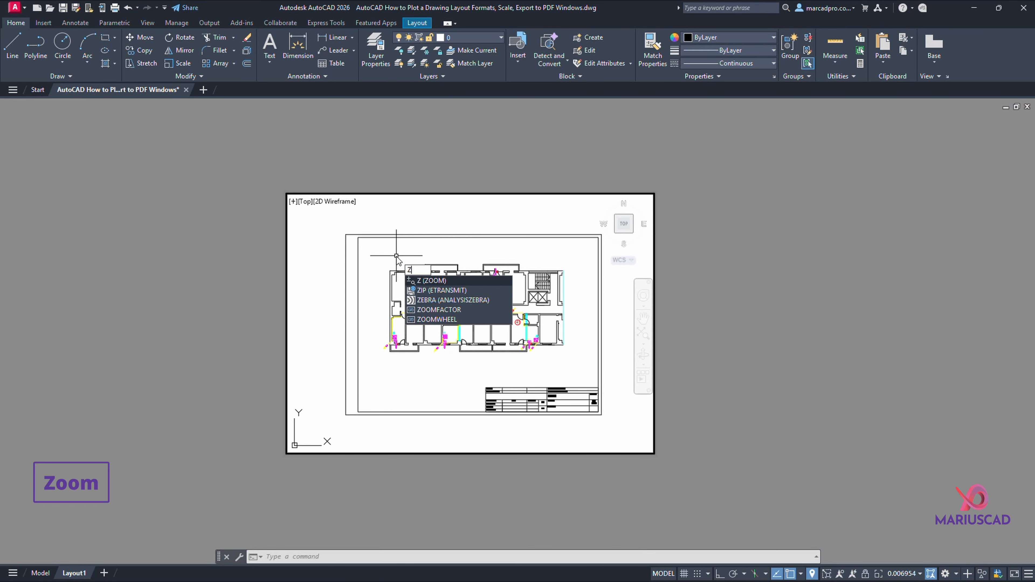
key(Return)
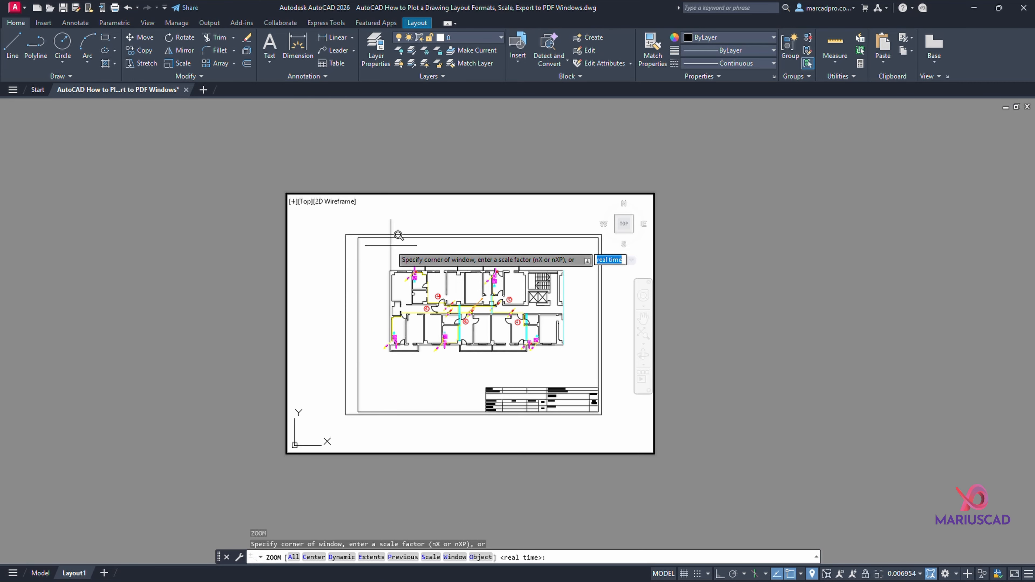
shift+right_click(391, 247)
click(408, 317)
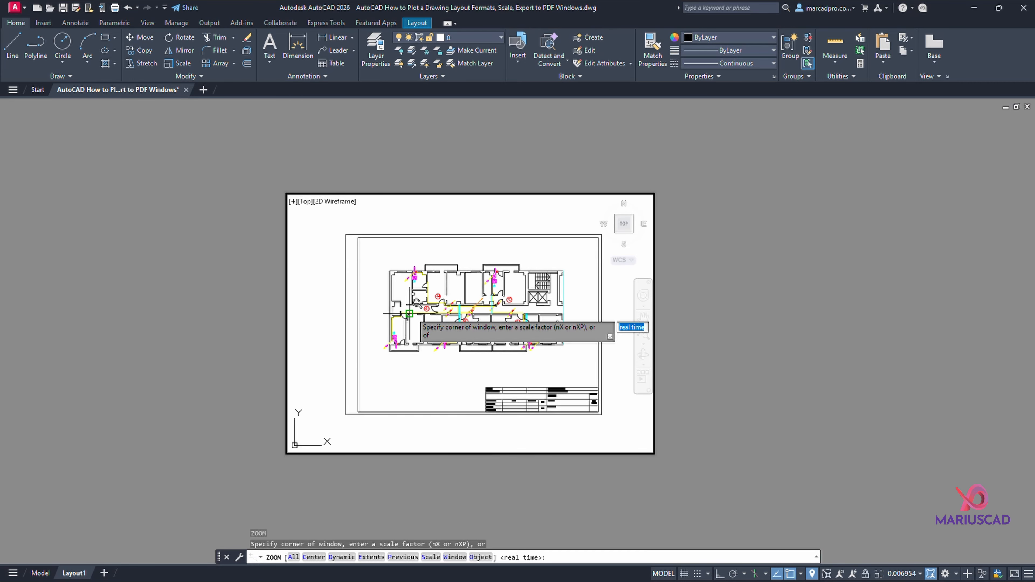
click(345, 235)
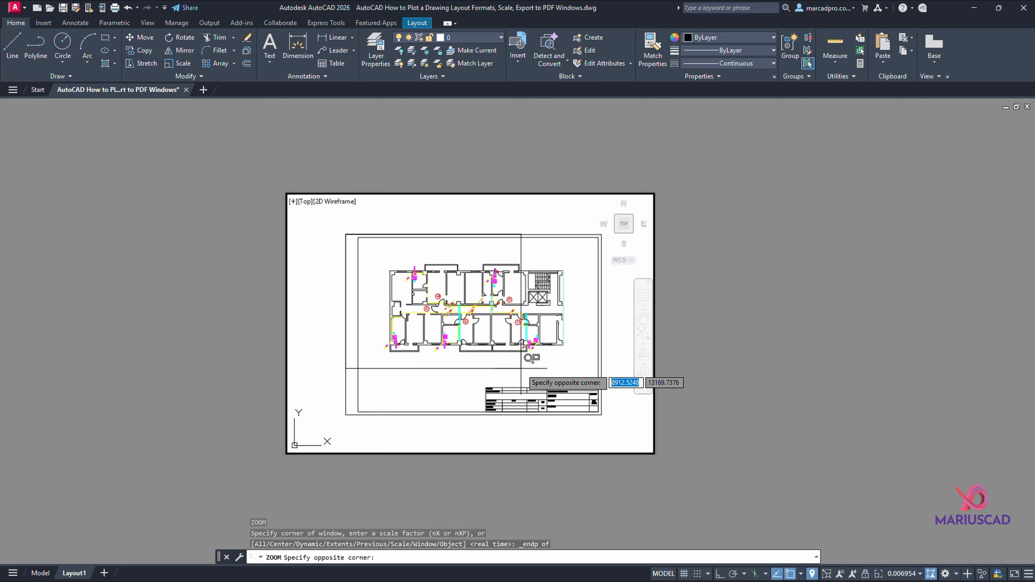
shift+right_click(522, 368)
click(555, 203)
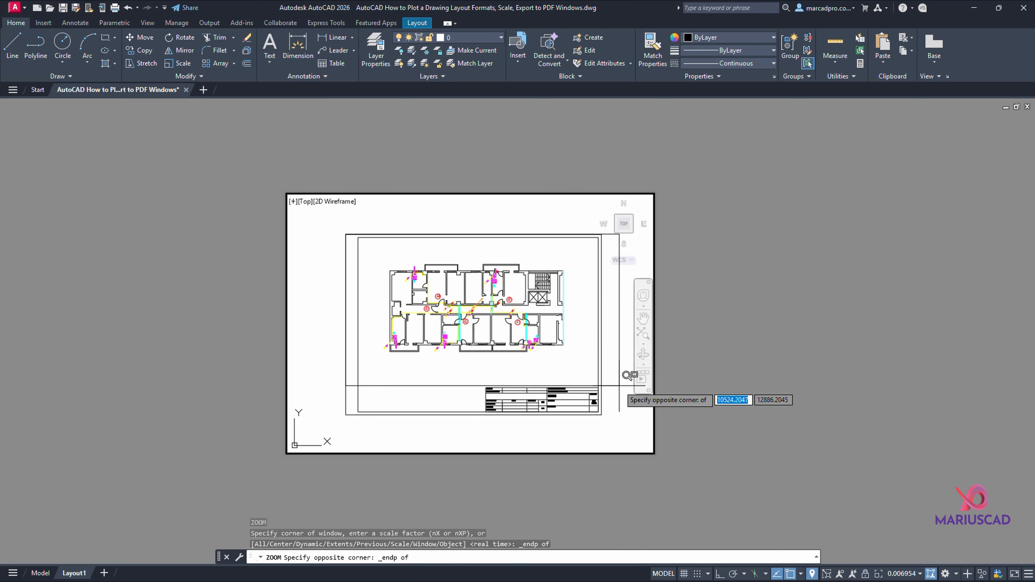
scroll(618, 412, up, 4)
scroll(619, 412, down, 5)
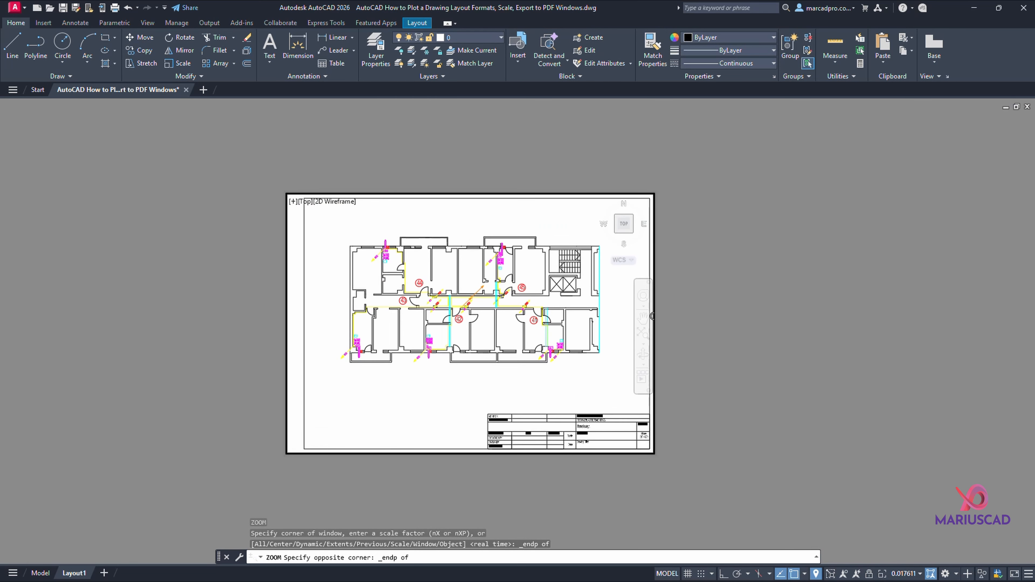
click(641, 440)
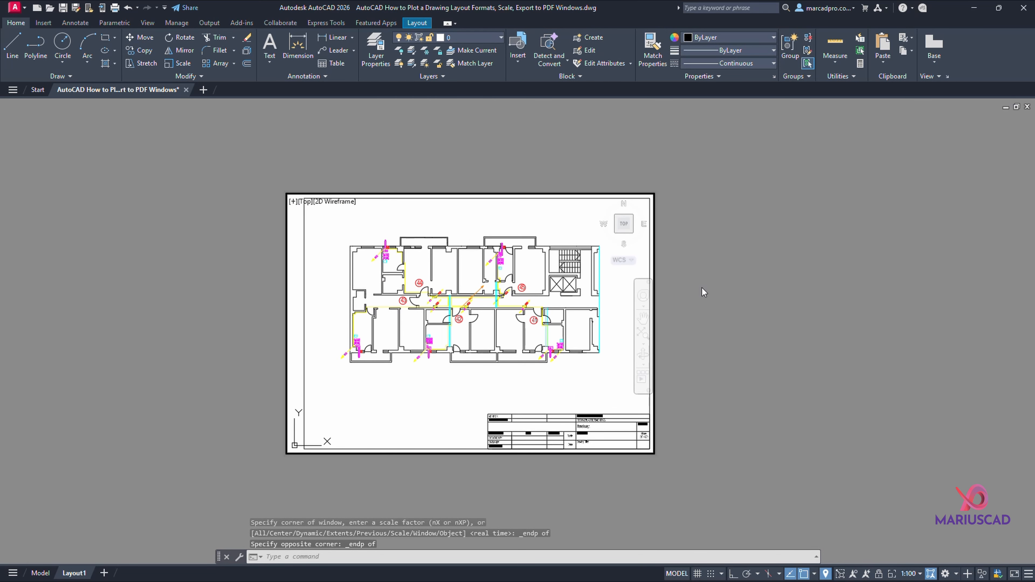
Step: Return to paper space and check the fitted floor plan and title block in the layout
double_click(786, 245)
scroll(617, 335, up, 4)
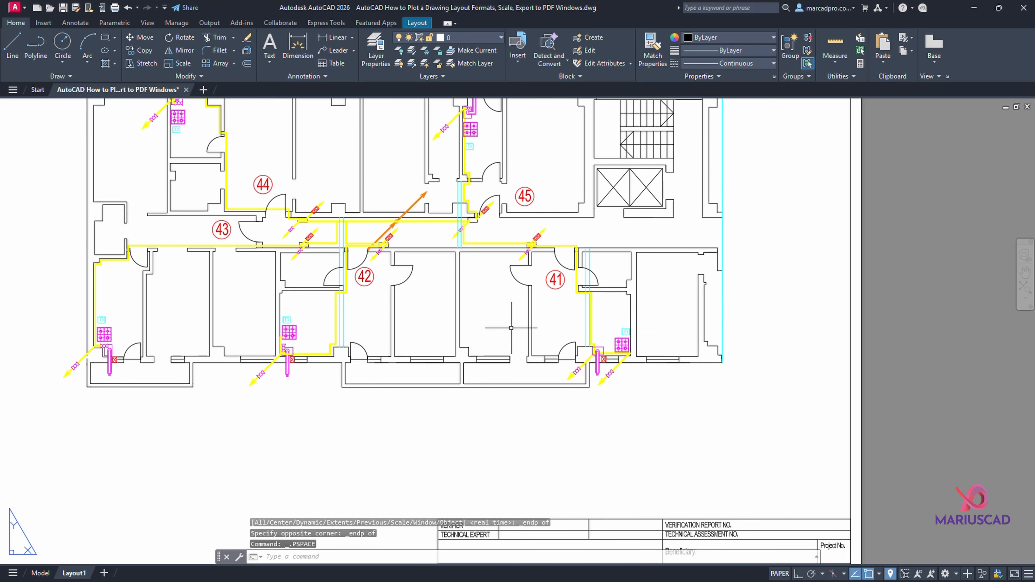
scroll(666, 382, down, 2)
scroll(616, 404, down, 2)
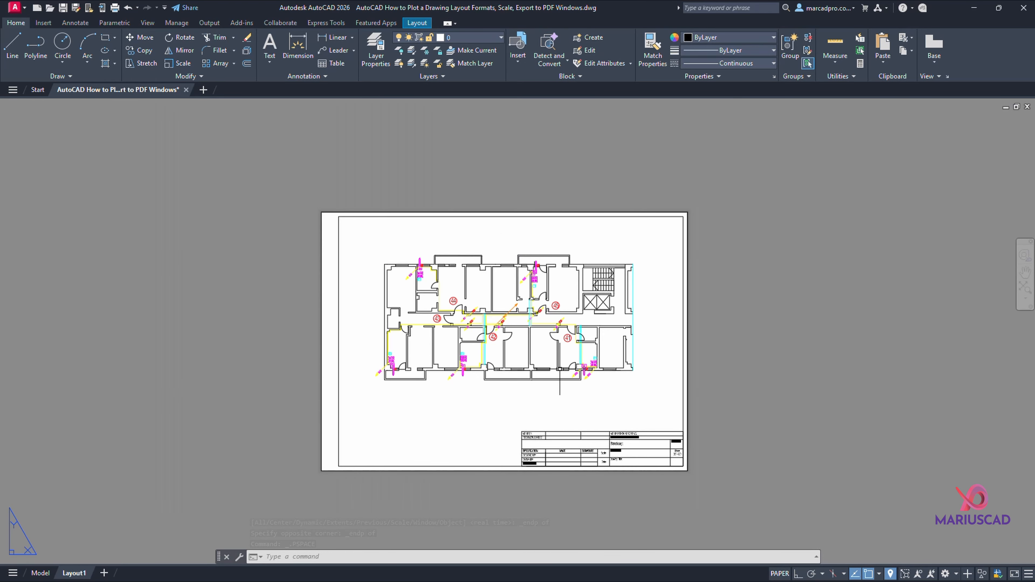
scroll(559, 368, up, 2)
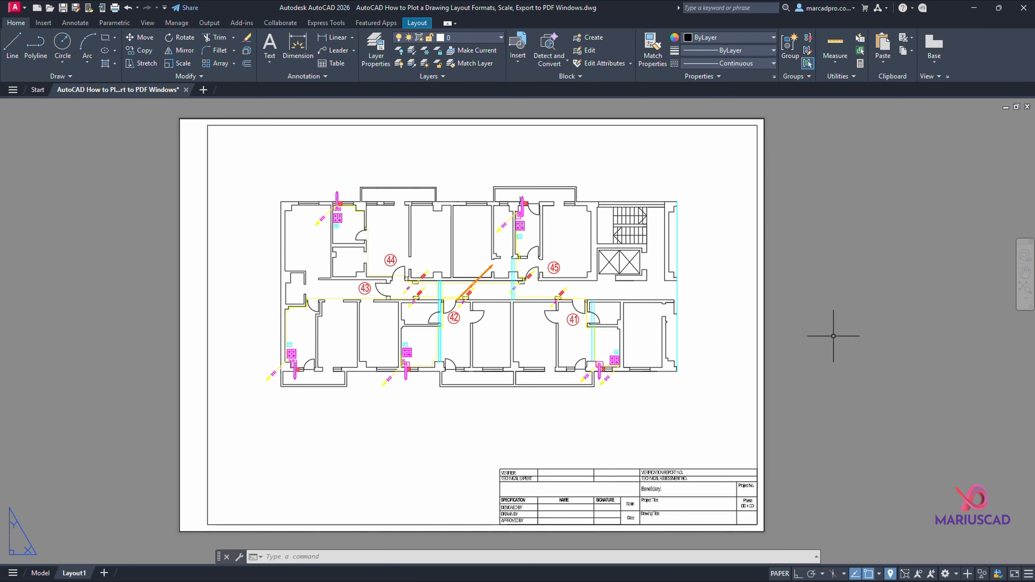
Step: Open the plot settings for Layout1 and preview the plot
text(plot)
key(Escape)
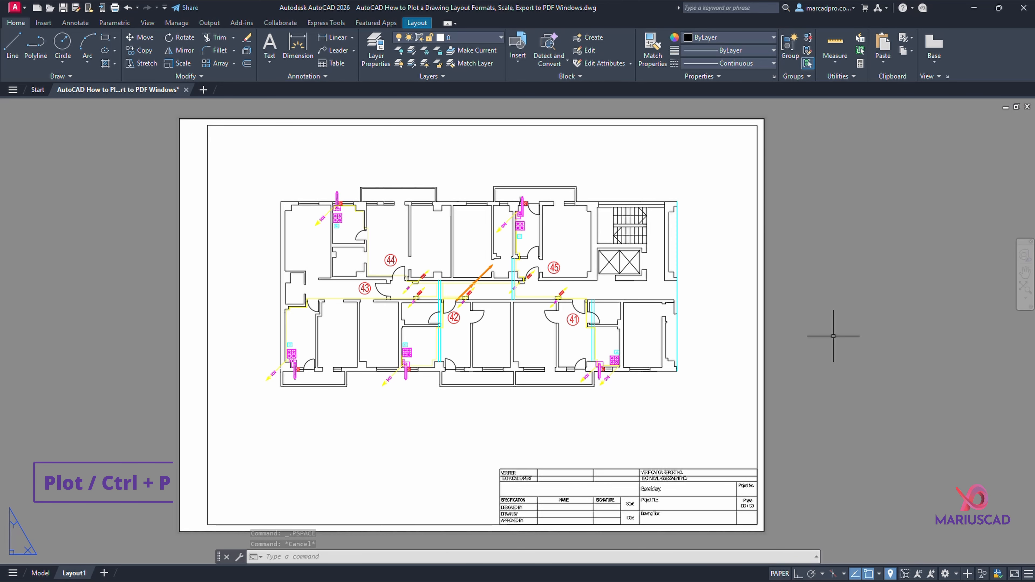
key(ctrl+p)
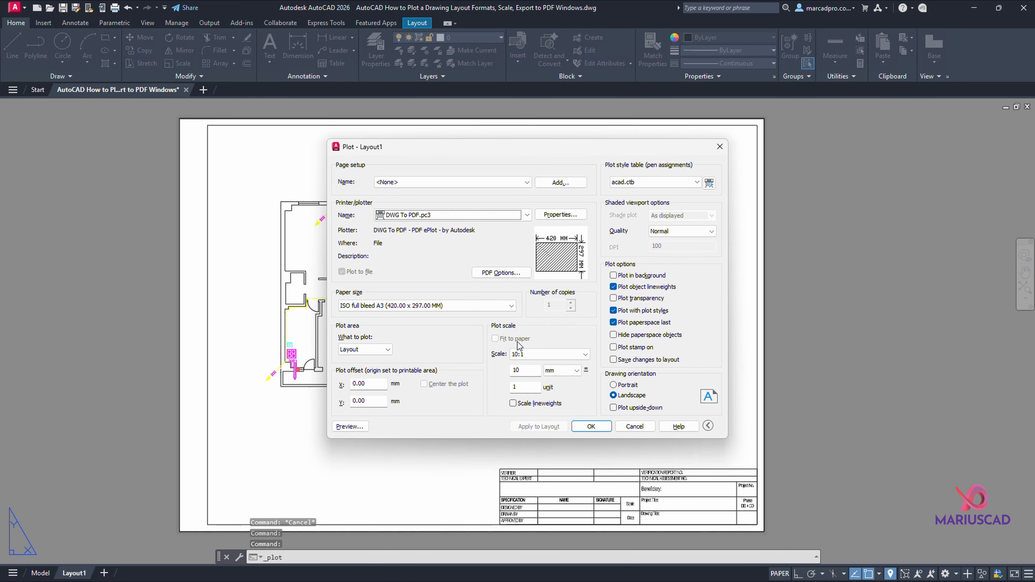
click(339, 427)
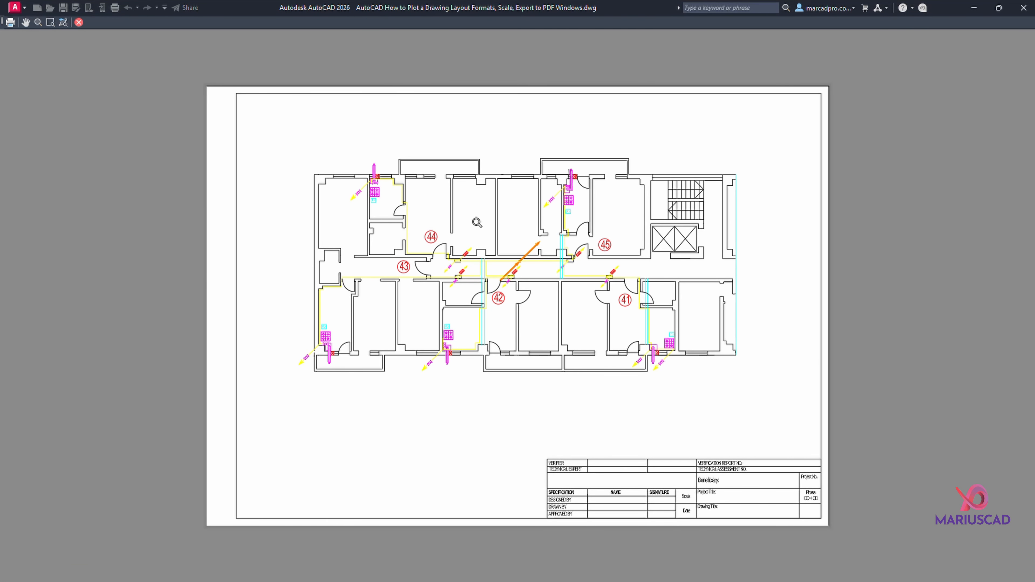
Step: Finish checking the plot preview, then plot Layout1 to a PDF in the AutoCAD folder with the suggested file name
scroll(449, 228, up, 4)
scroll(449, 231, down, 2)
scroll(449, 230, down, 3)
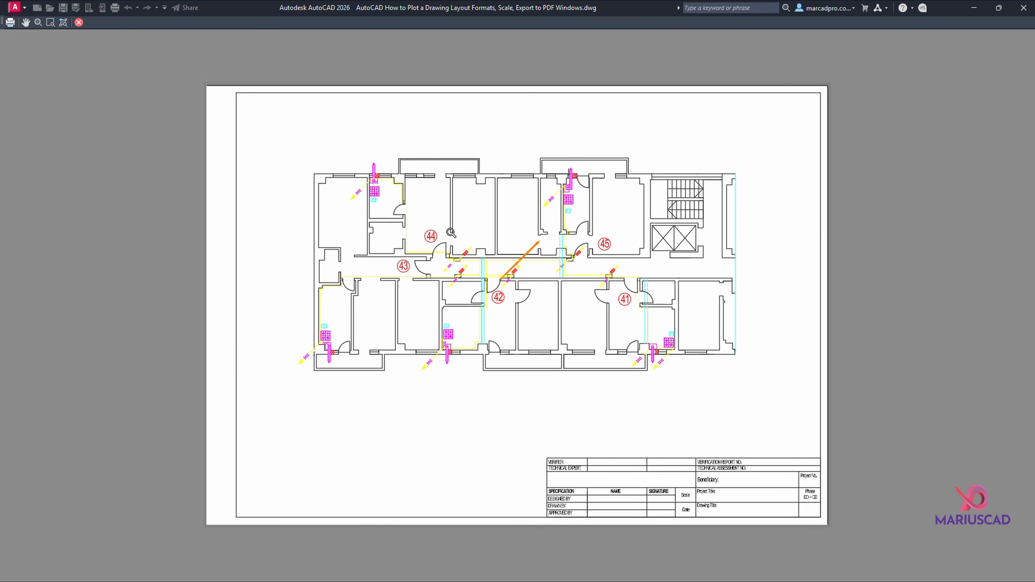
key(Escape)
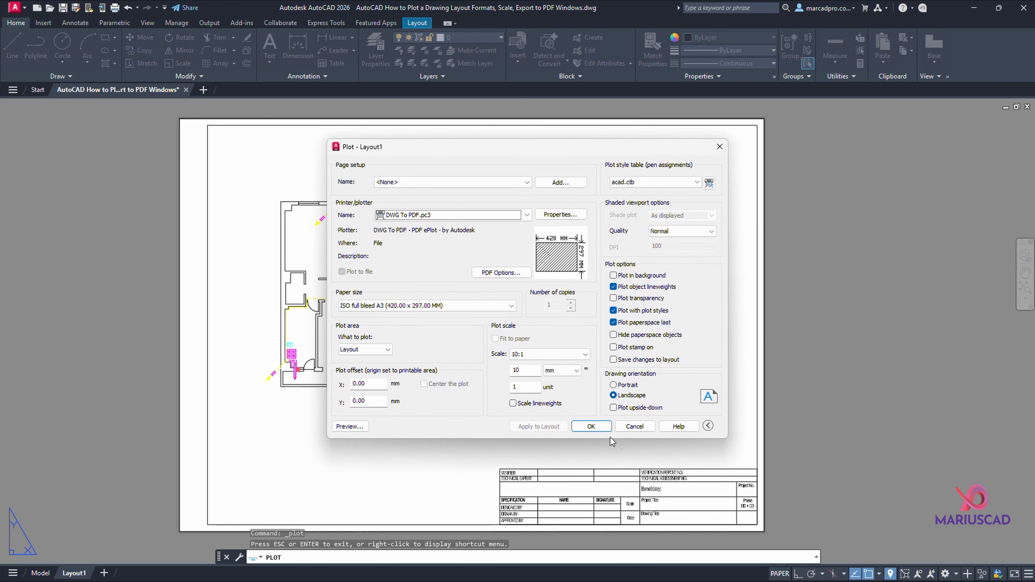
click(591, 426)
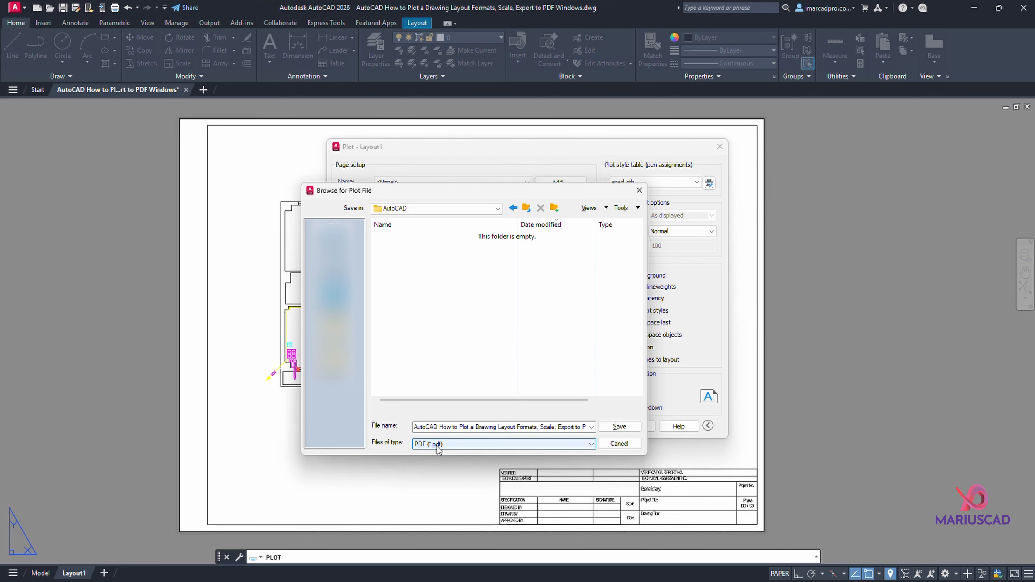
click(620, 427)
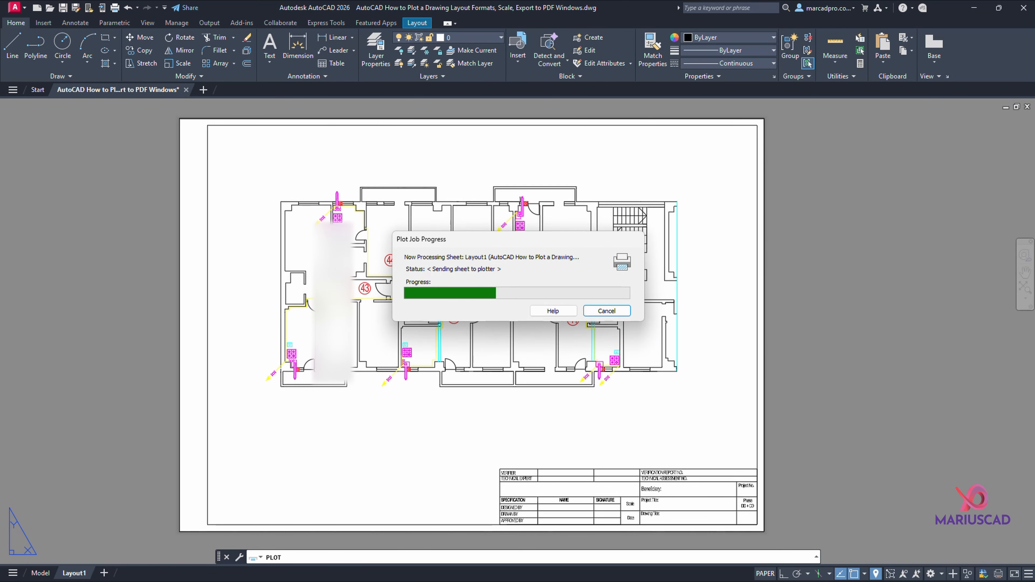
Step: Check the exported PDF in the PDF viewer and return to AutoCAD's Layout1 sheet
ctrl+scroll(597, 343, down, 1)
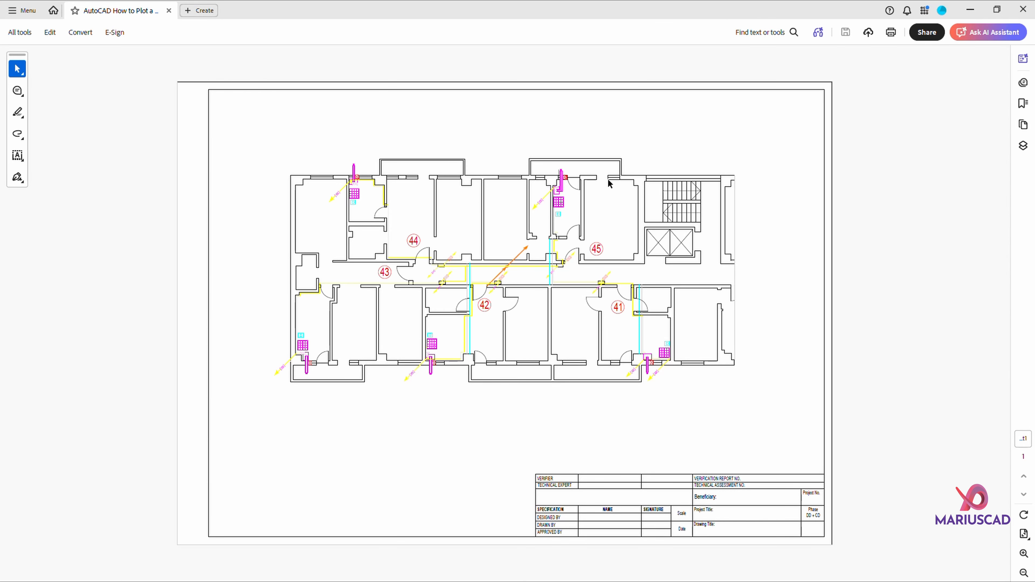
click(971, 10)
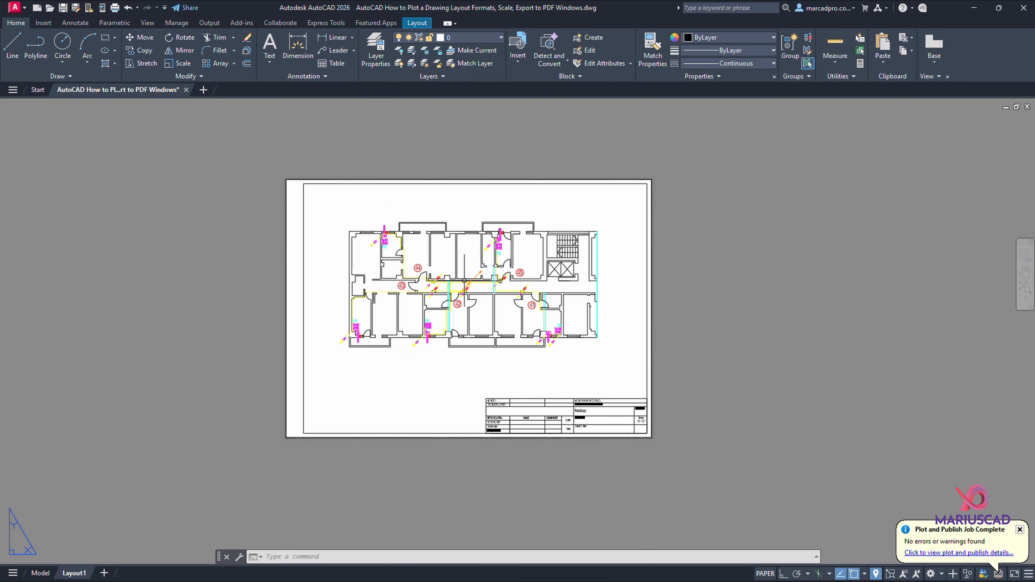
middle_drag(554, 332, 552, 320)
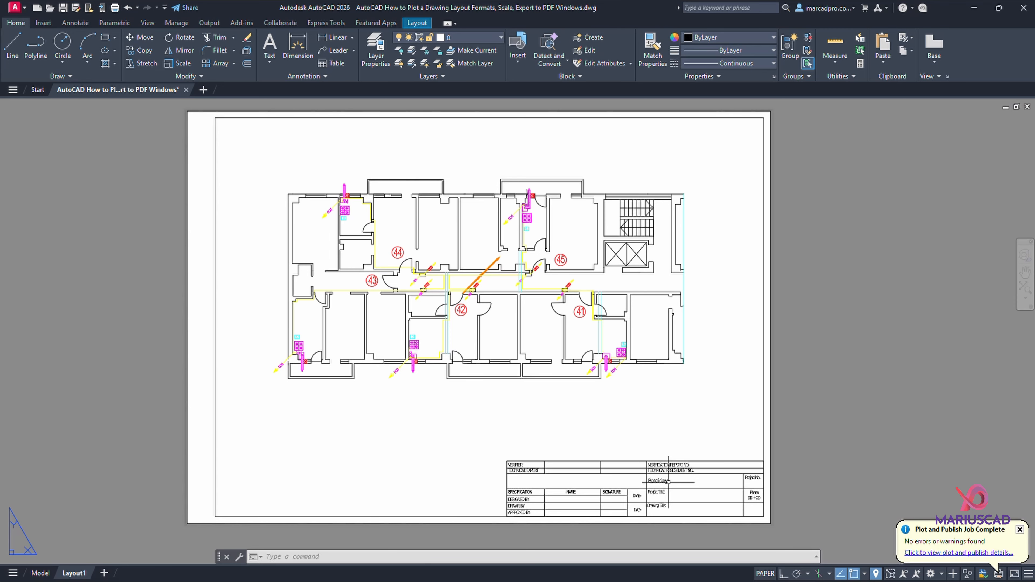
Step: Copy the whole drawing sheet with its floor plan and title block to the right of the original in model space
key(ctrl+Page_Up)
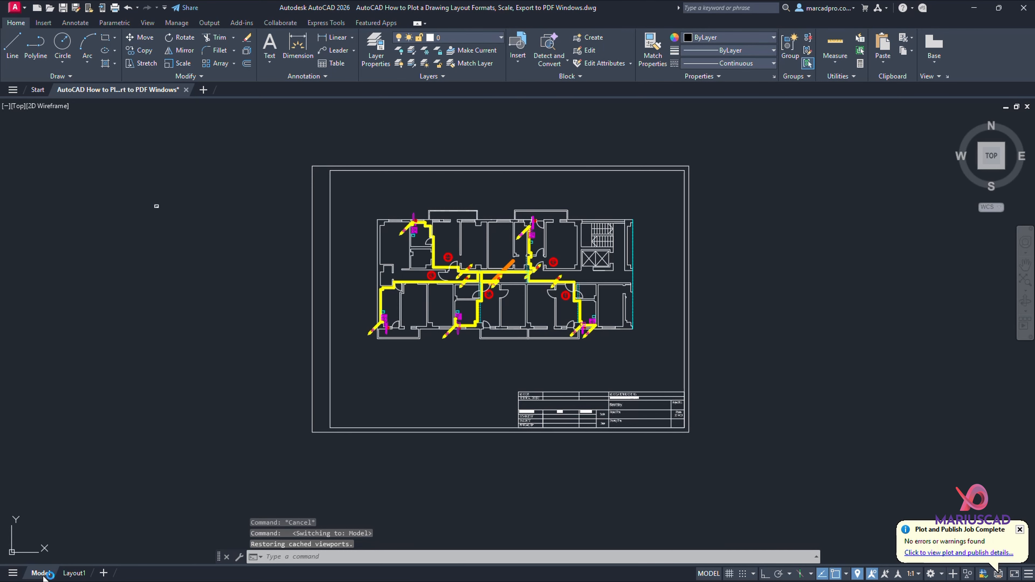
scroll(294, 394, down, 2)
click(290, 233)
click(564, 467)
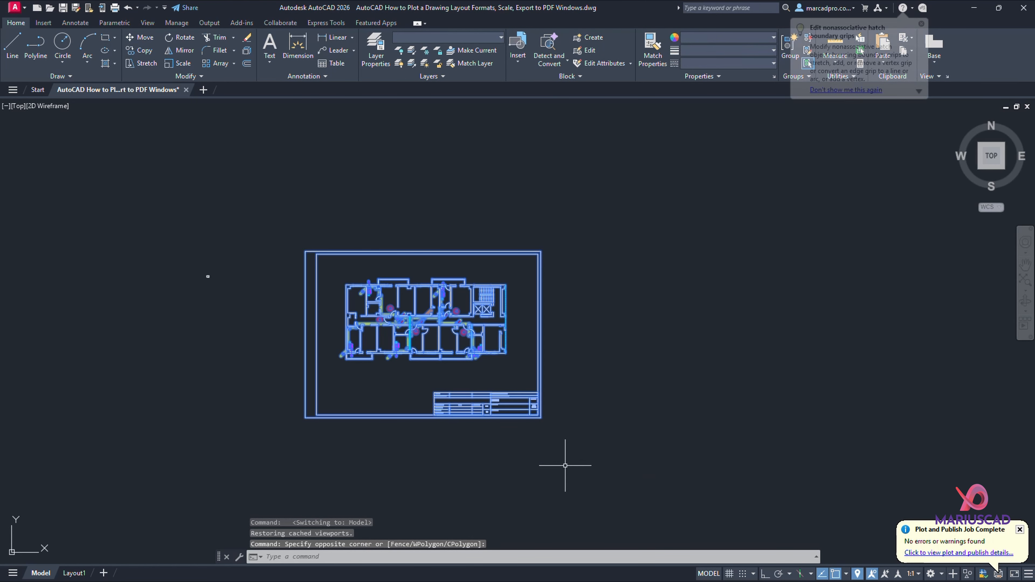
text(co)
key(Return)
click(564, 465)
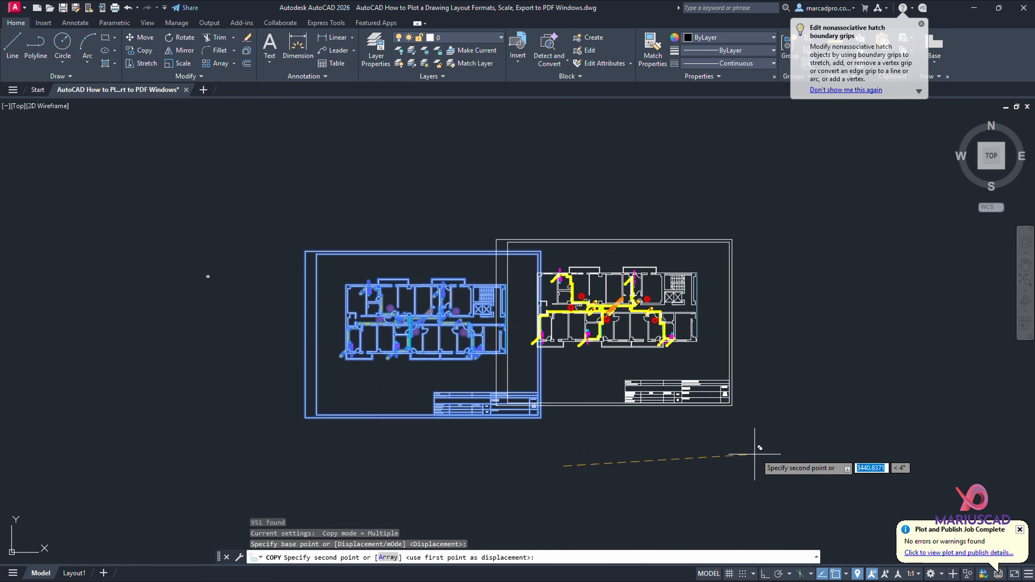
key(Escape)
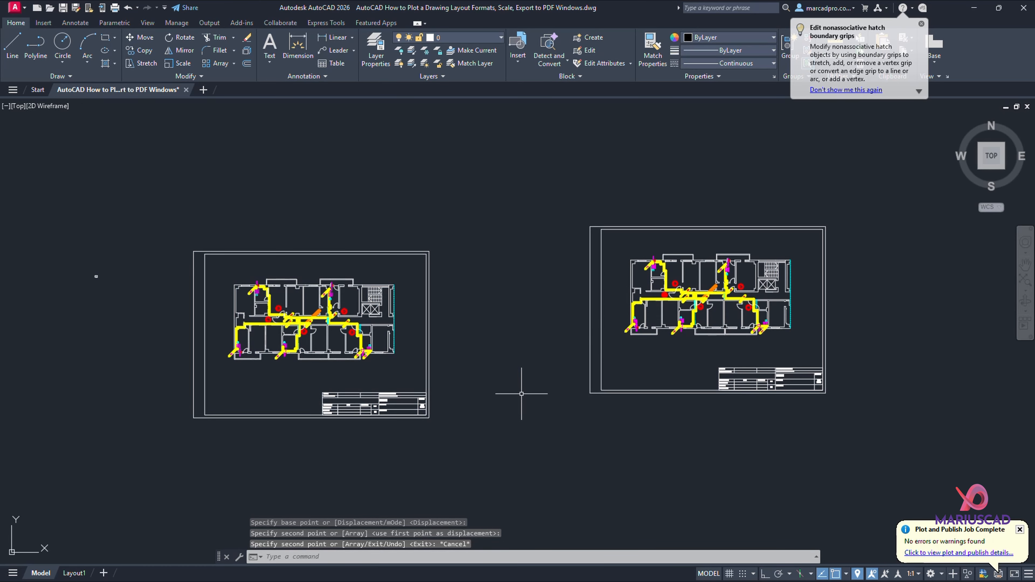
Step: Create a copy of Layout1 placed before Layout1 or at the end of the layouts using Move or Copy
click(75, 573)
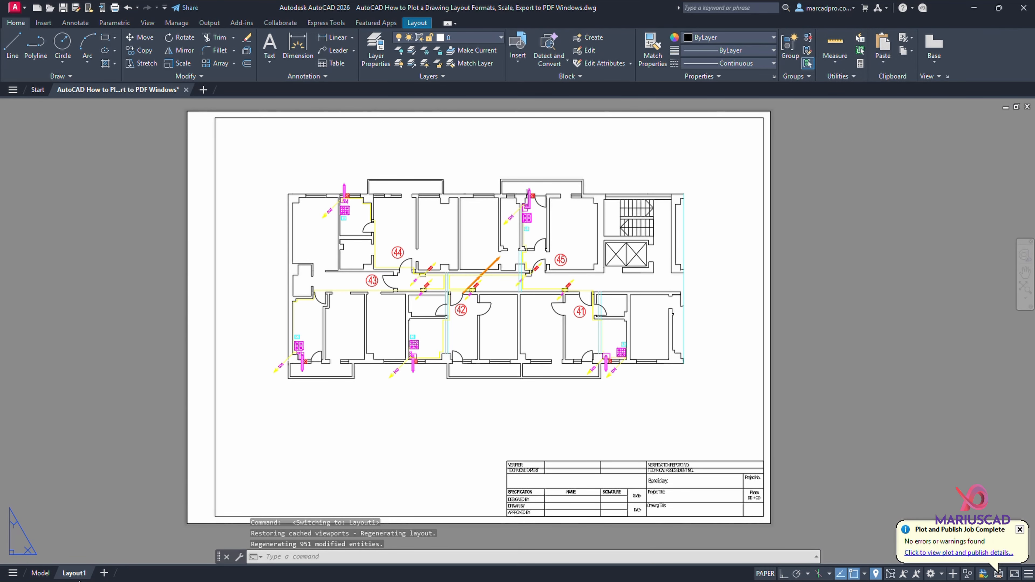
right_click(74, 573)
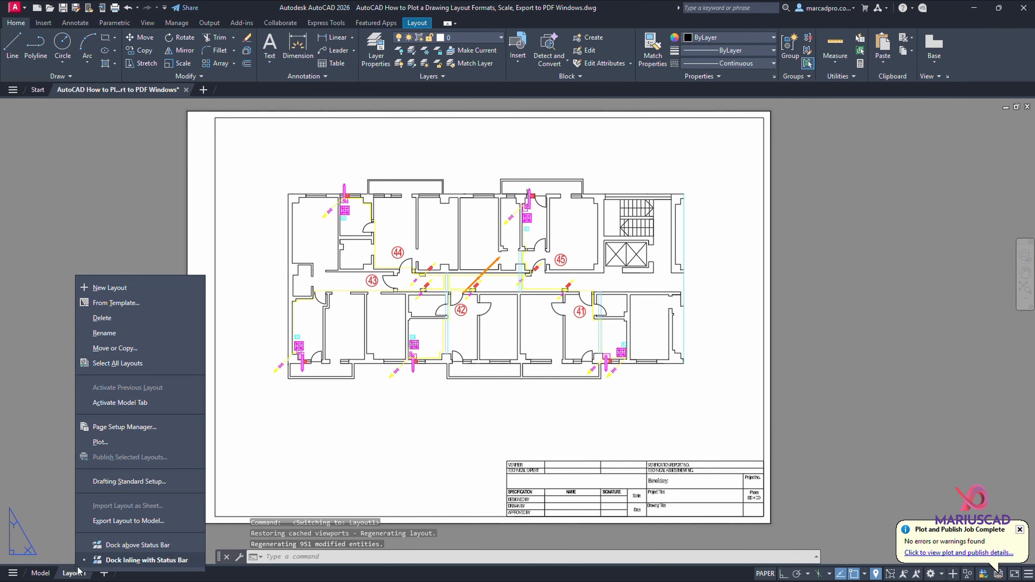
click(122, 348)
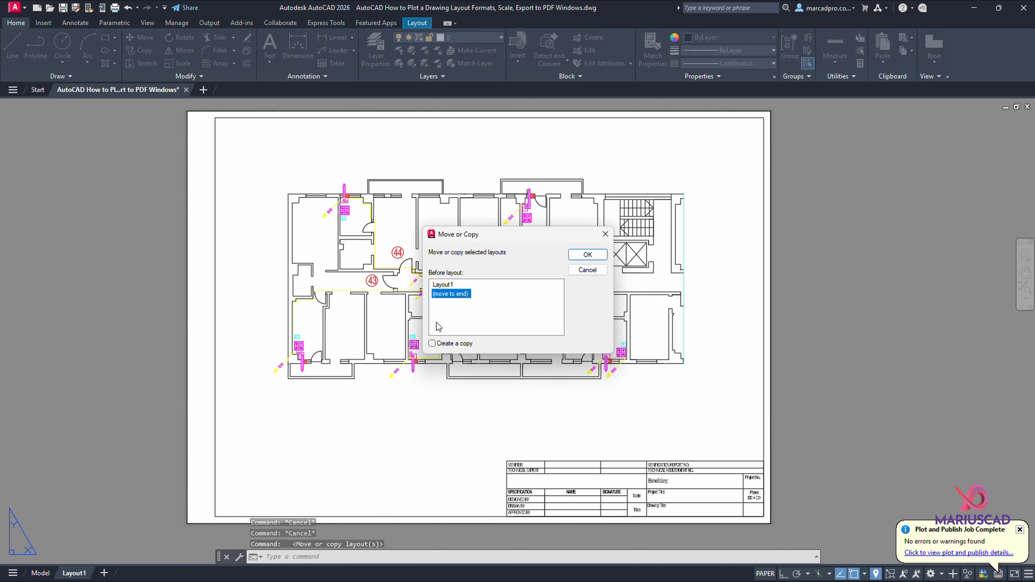
click(432, 343)
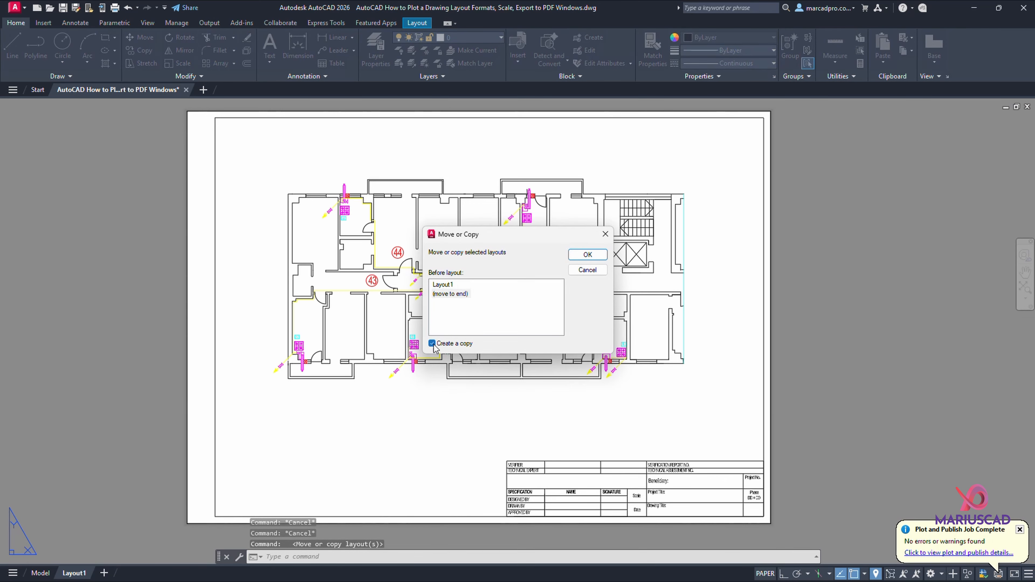
click(582, 257)
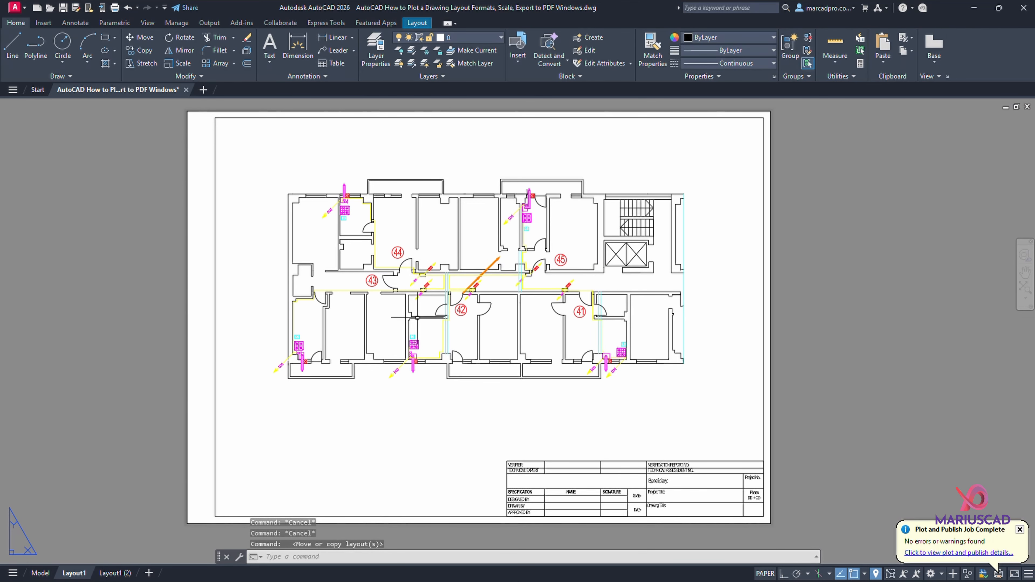
Step: Rename the copied layout as Drawing 2
right_click(117, 573)
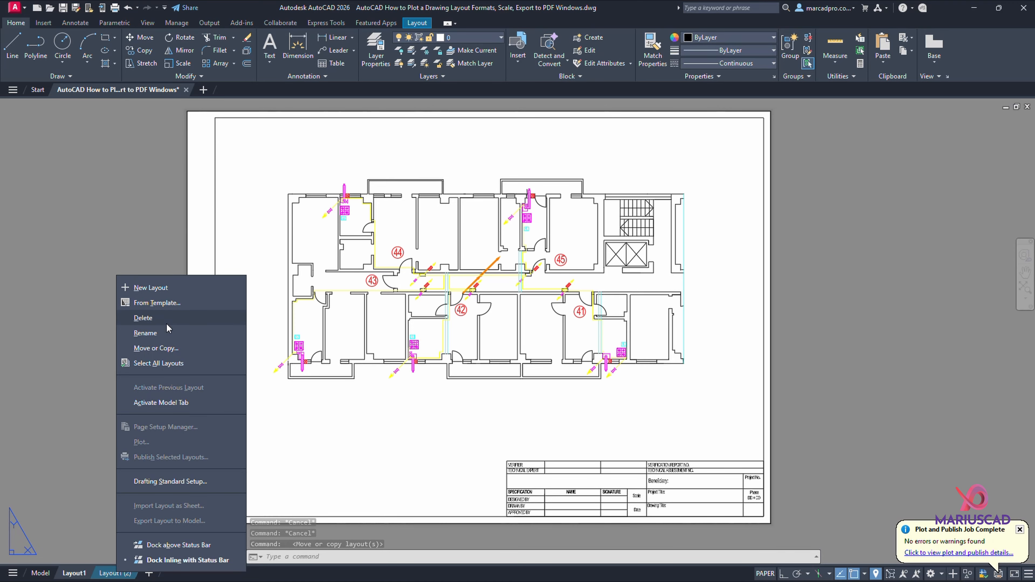
click(145, 334)
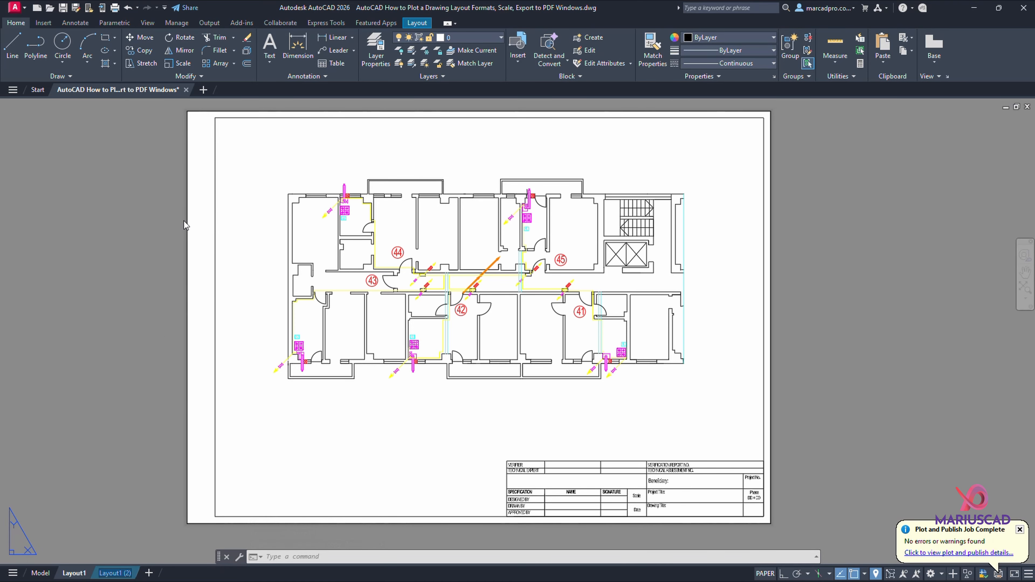
text(Drawing 2)
key(Return)
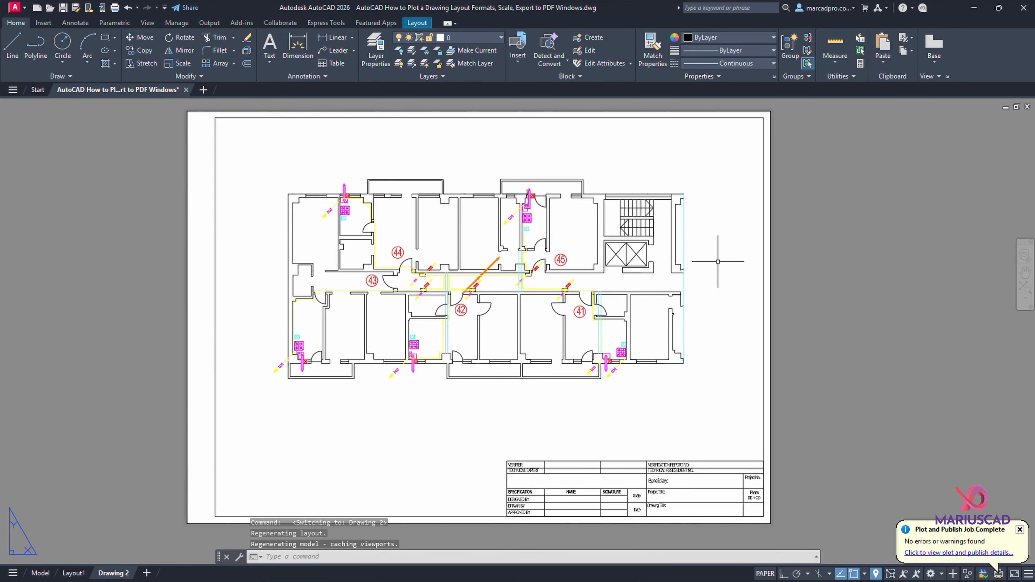
Step: Activate the Drawing 2 viewport and shift the model so the copied sheet sits fully inside it
double_click(716, 261)
scroll(695, 300, down, 4)
middle_drag(697, 308, 524, 296)
key(Escape)
key(Escape)
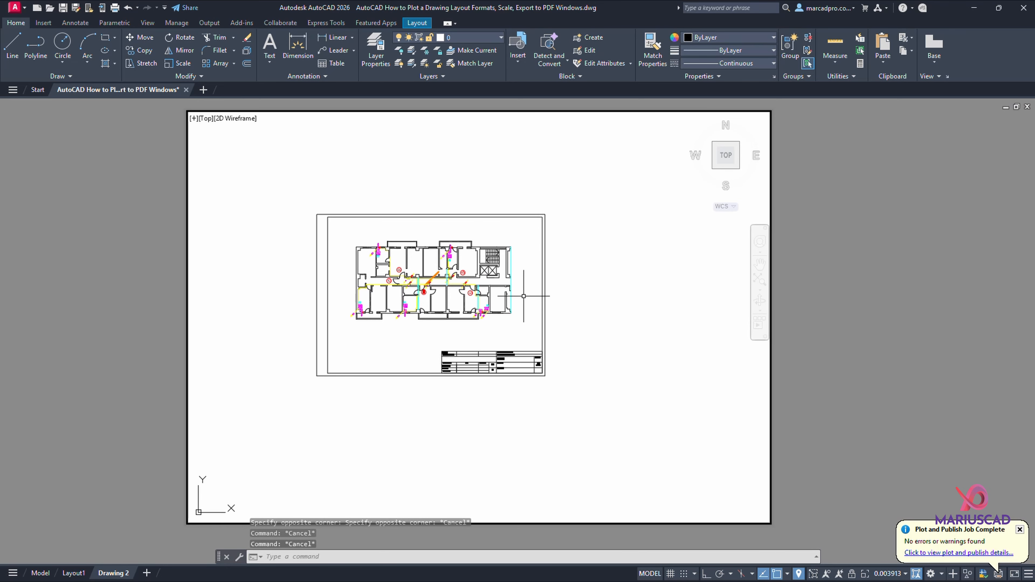
Step: Zoom the Drawing 2 viewport to the copied sheet's upper-left and lower-right outer endpoints, and return to paper space
text(z)
key(Return)
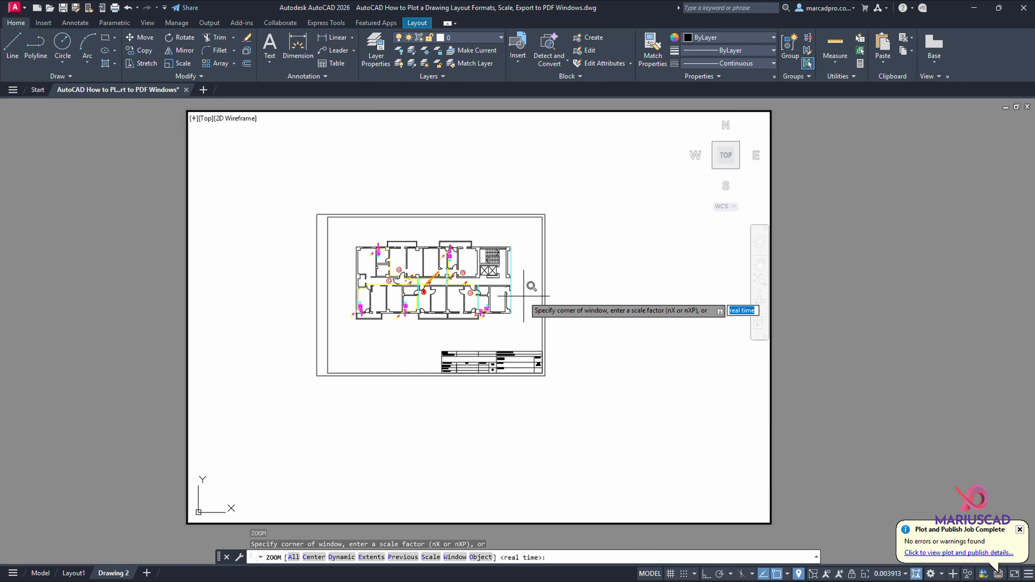
shift+right_click(524, 296)
click(546, 369)
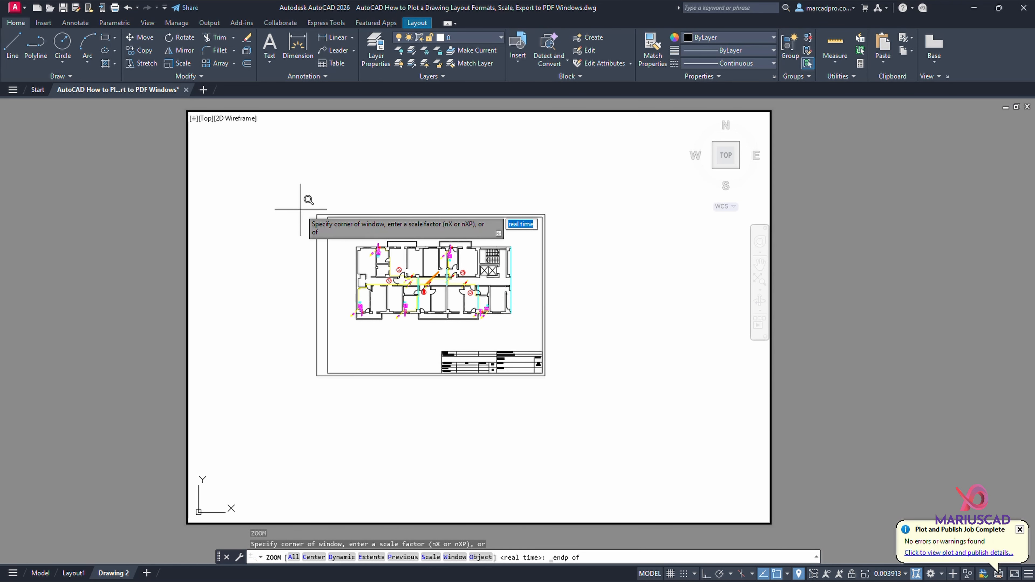
click(317, 215)
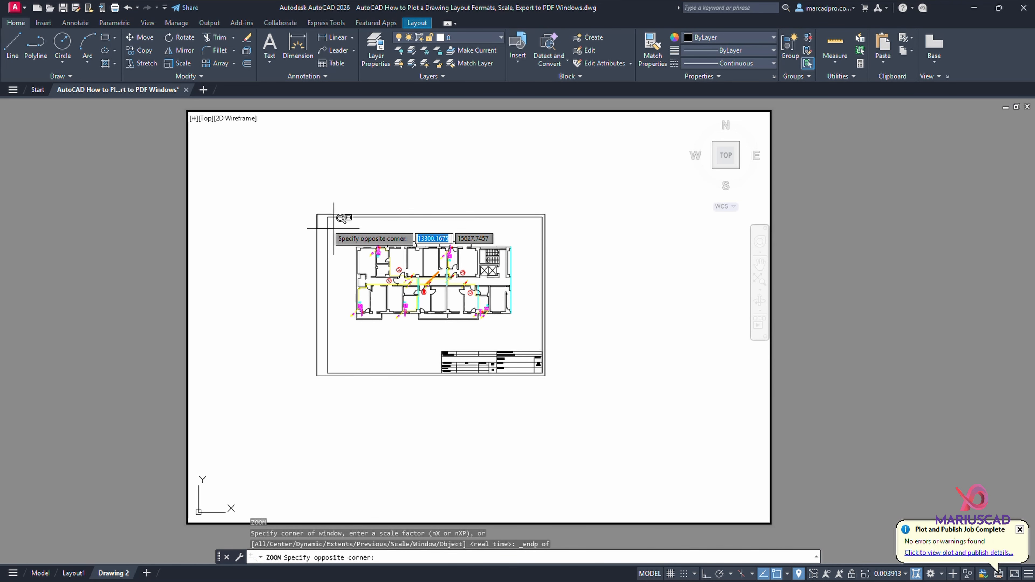
shift+right_click(460, 340)
click(505, 155)
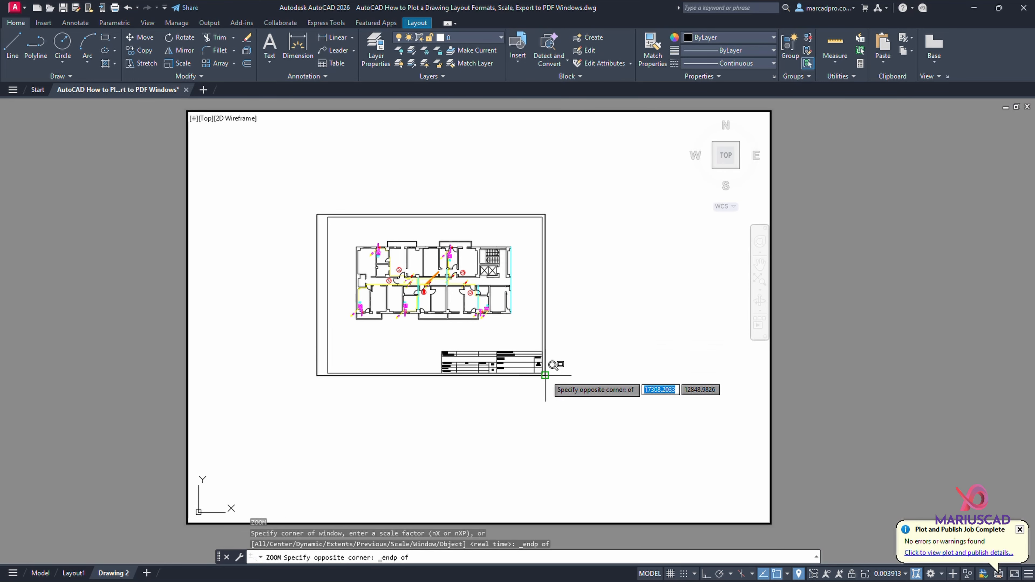
click(552, 366)
double_click(821, 278)
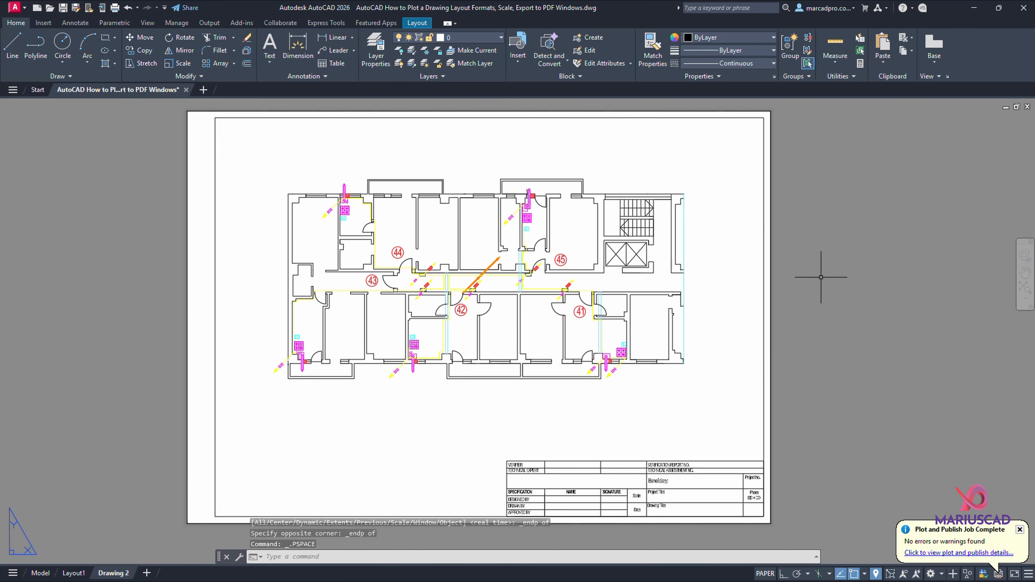
Step: Review the Drawing 2 layout and its plot settings without plotting
scroll(821, 279, down, 2)
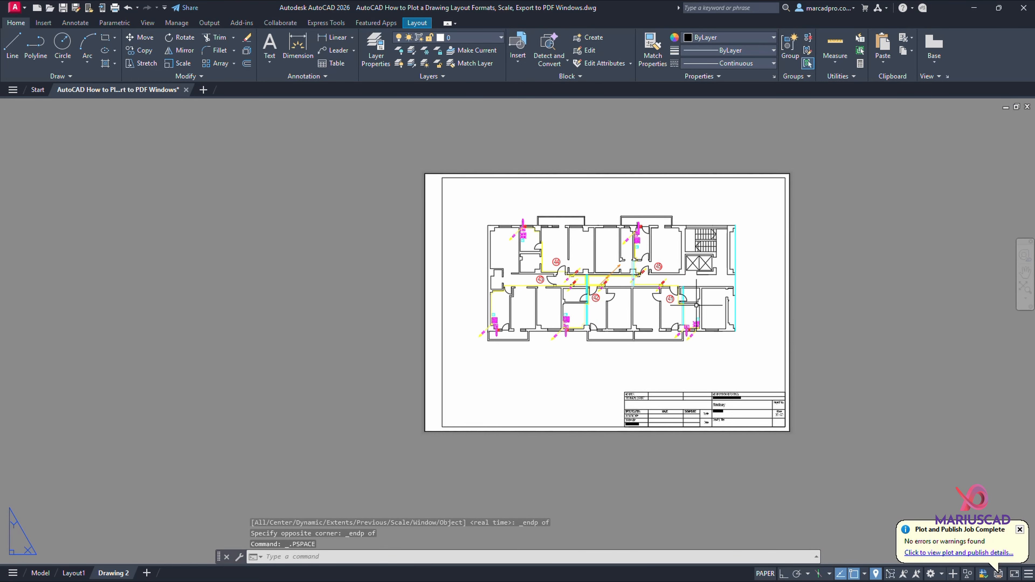
middle_drag(442, 306, 316, 309)
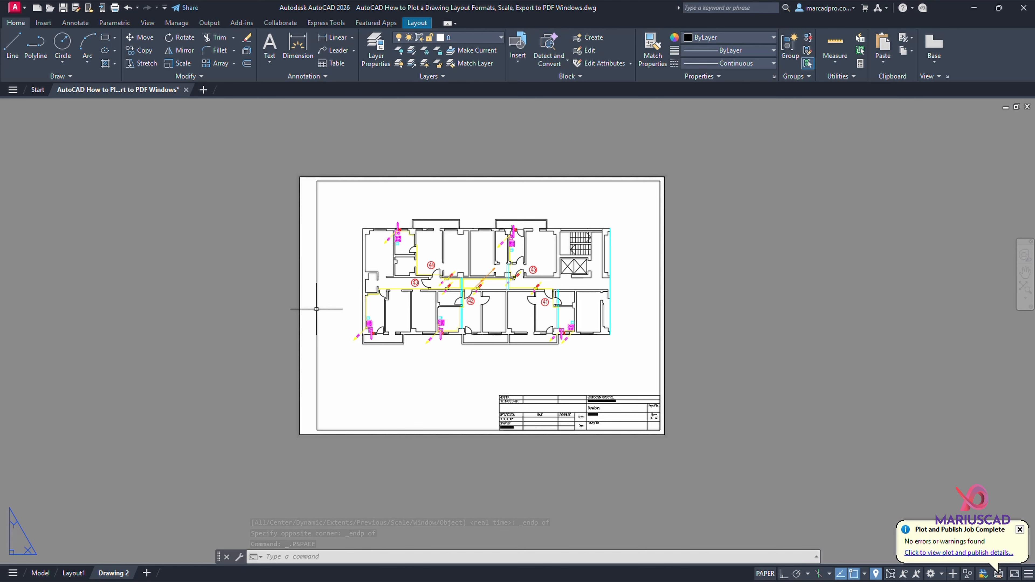
key(ctrl+p)
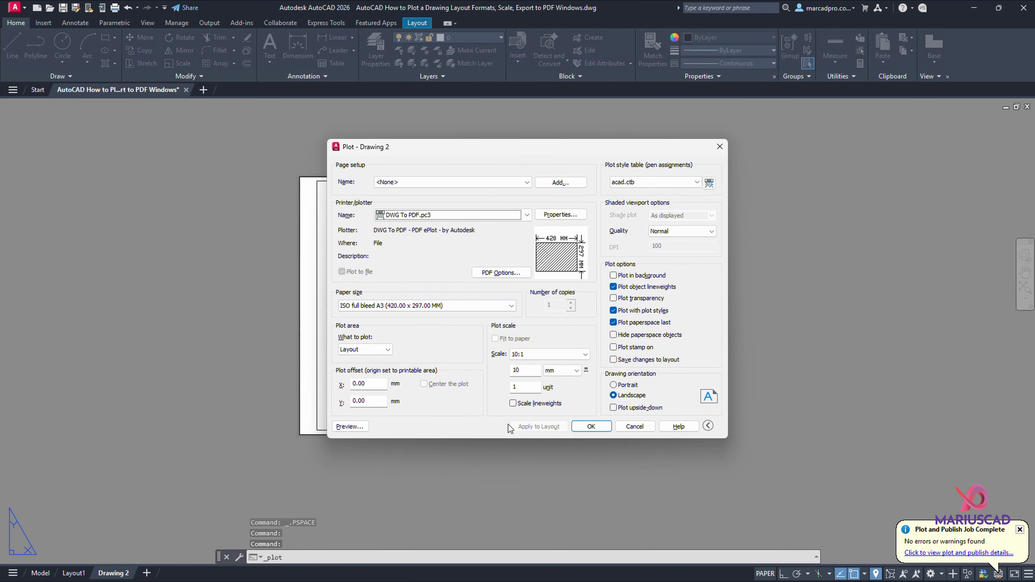
click(634, 426)
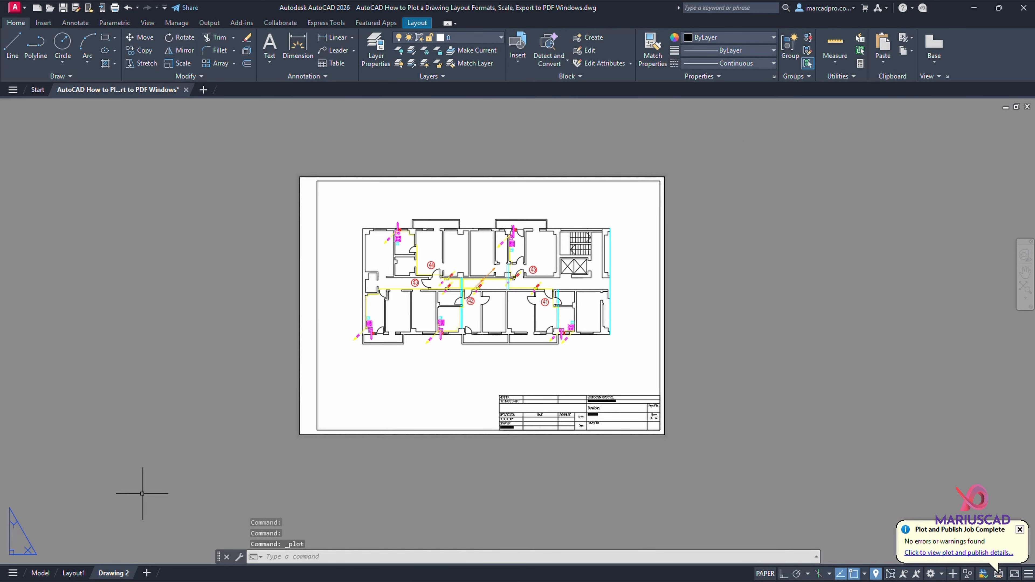
Step: Select the Layout1 and Drawing 2 layouts together, publish them, and dismiss the background job notice
click(73, 574)
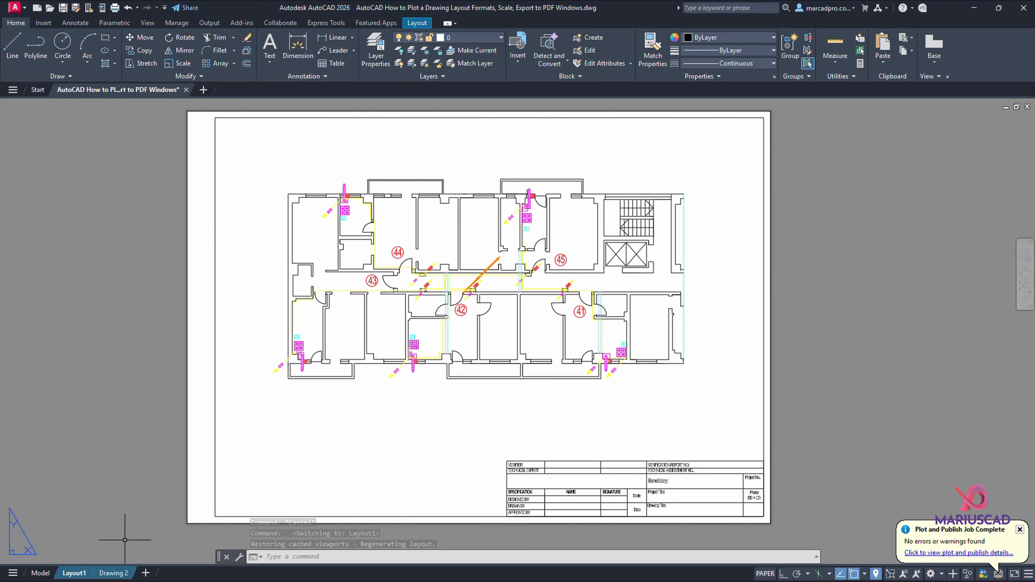
right_click(74, 575)
click(145, 461)
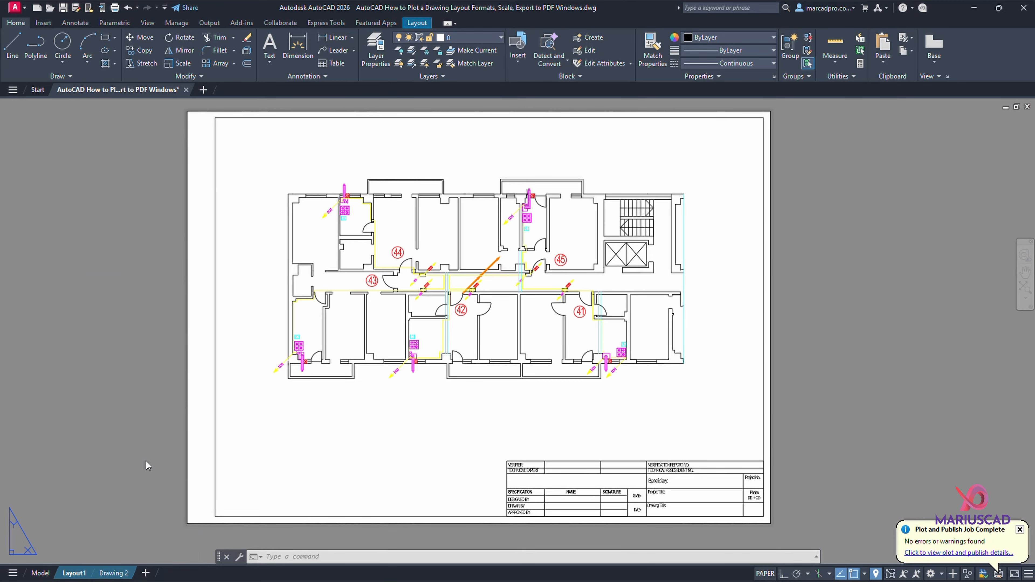
click(562, 450)
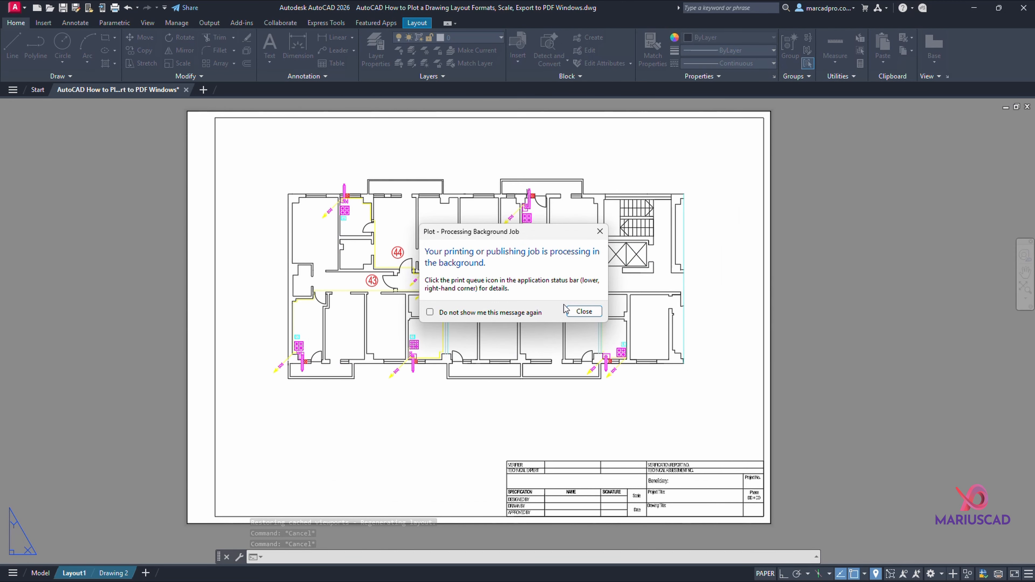
click(581, 312)
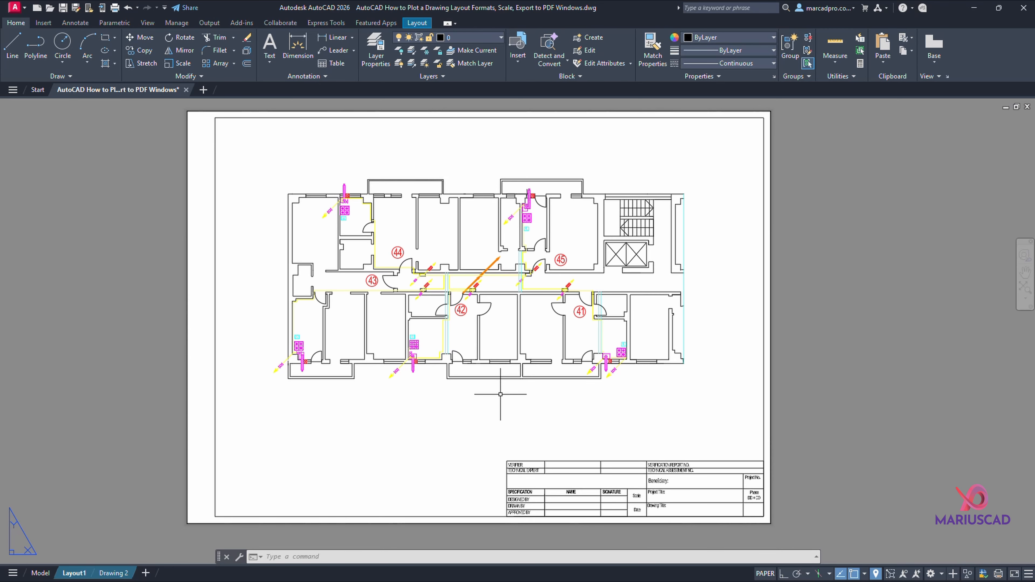